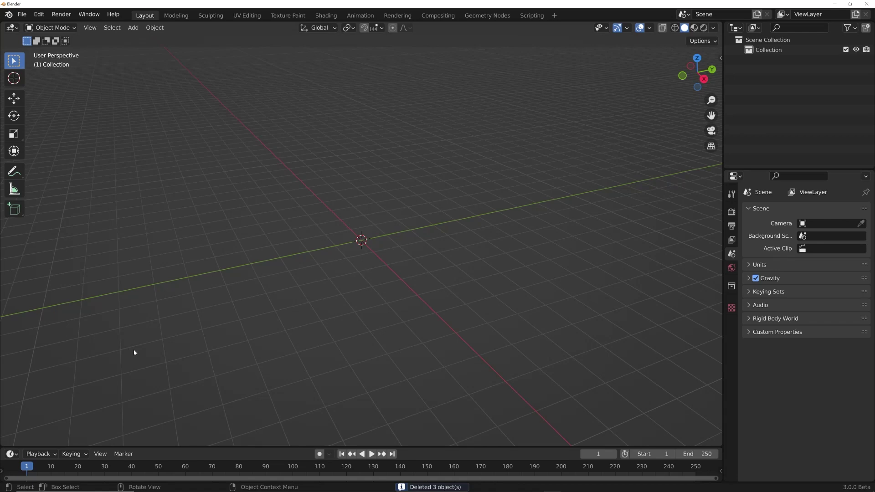
- Add a plane mesh at the origin of the empty scene
middle_click_drag(189, 352, 375, 234)
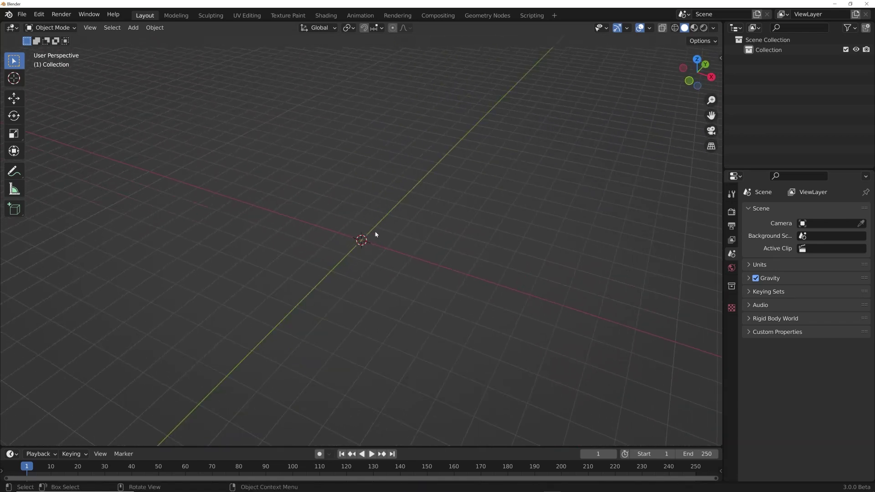
key("shift+a")
mouse_move(374, 225)
left_click(415, 225)
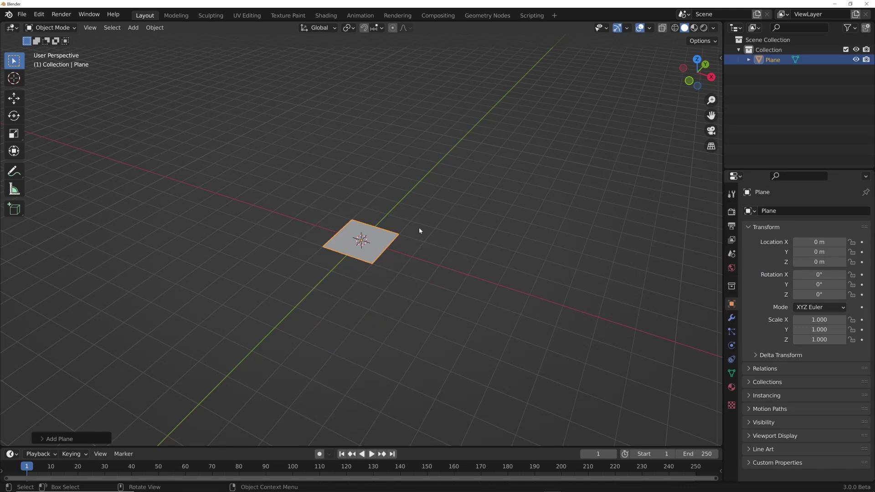
- Scale the plane by a factor of 8 and apply its scale
key("s")
key("8")
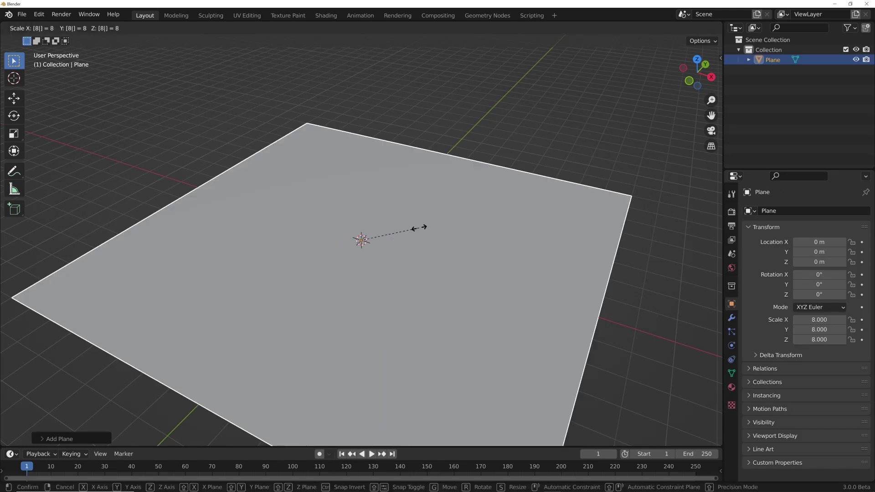
key("Return")
key("ctrl+a")
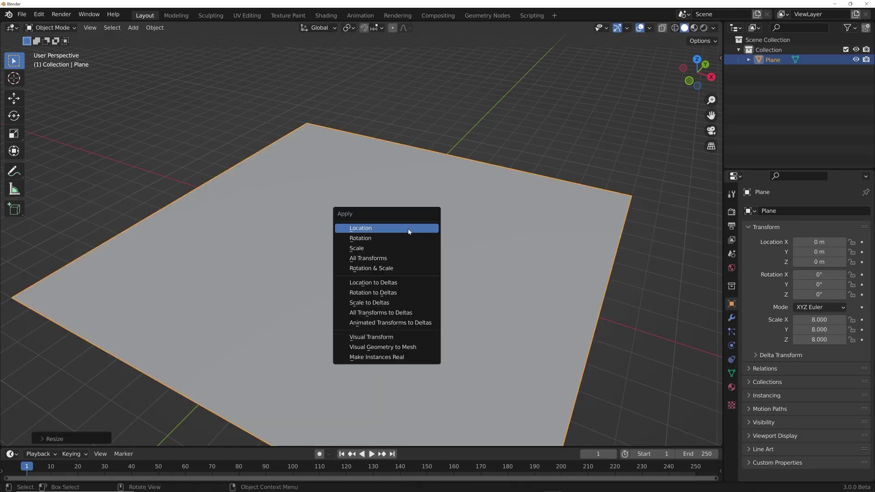
left_click(390, 246)
- Subdivide the plane's whole mesh into a dense grid by raising the number of cuts, and return to Object Mode
key("Tab")
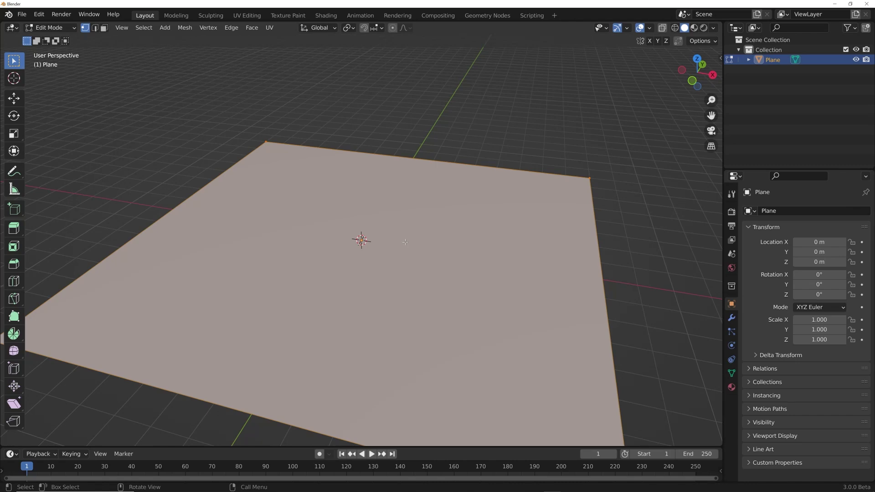
right_click(406, 242)
left_click(406, 243)
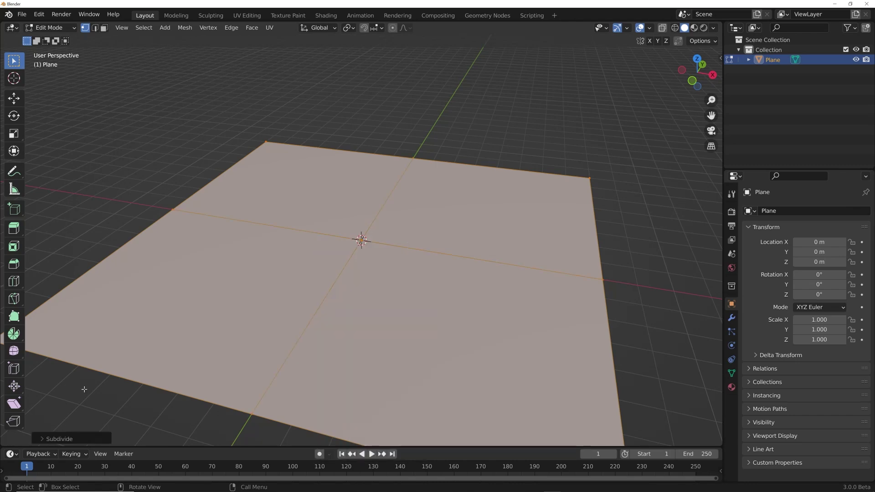
left_click(65, 439)
left_click(127, 370)
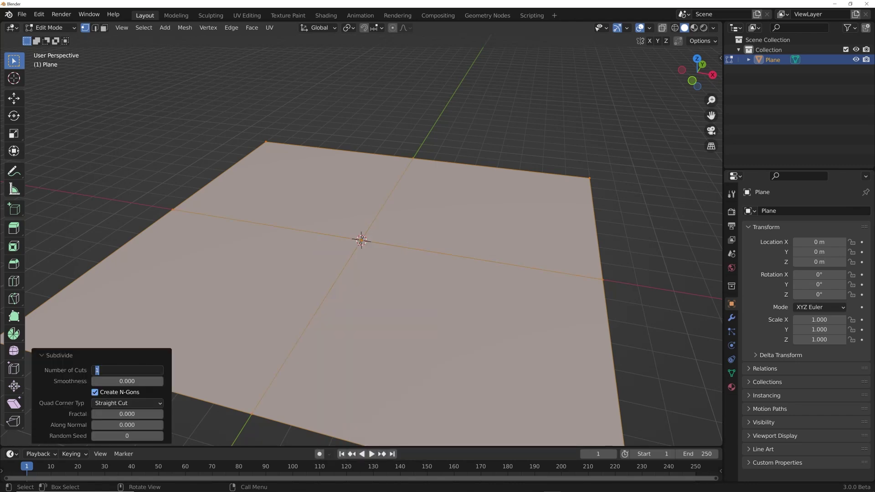
type("10")
key("Return")
key("Tab")
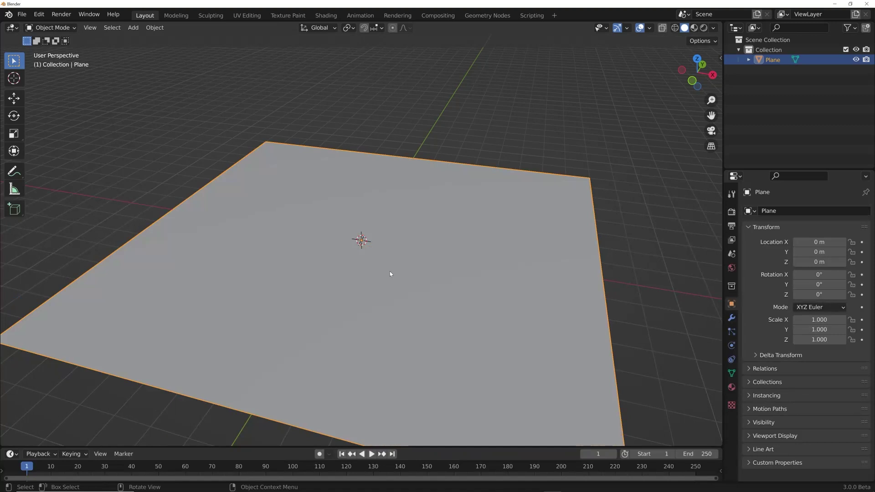
- Weight-paint a linear gradient at weight 1.000 from the plane's +Y edge to just past its centre, and return to Object Mode
left_click(59, 29)
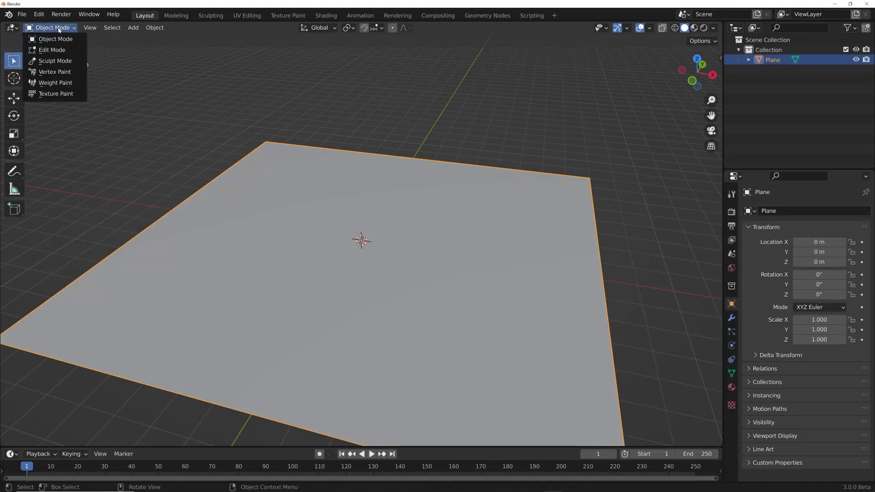
left_click(55, 82)
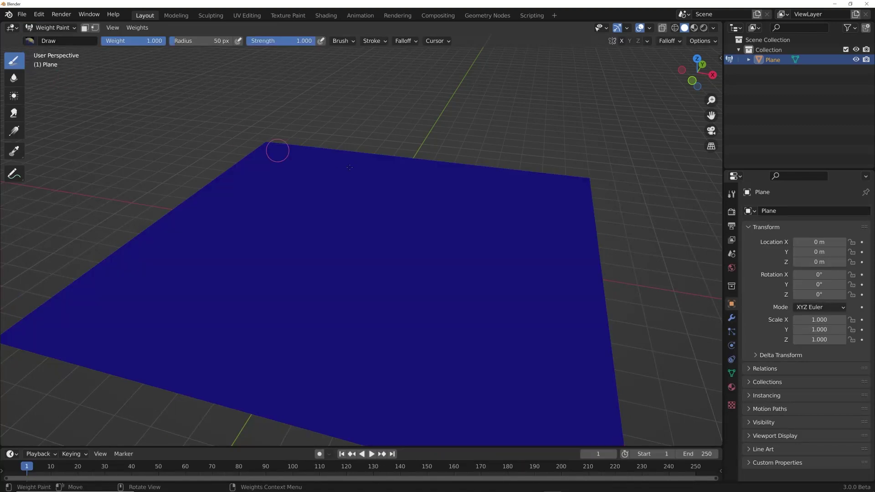
key("grave")
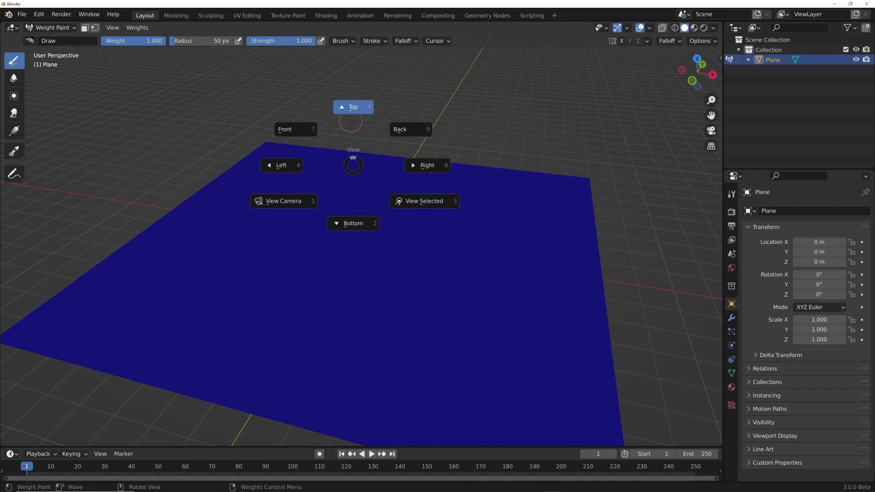
left_click(354, 110)
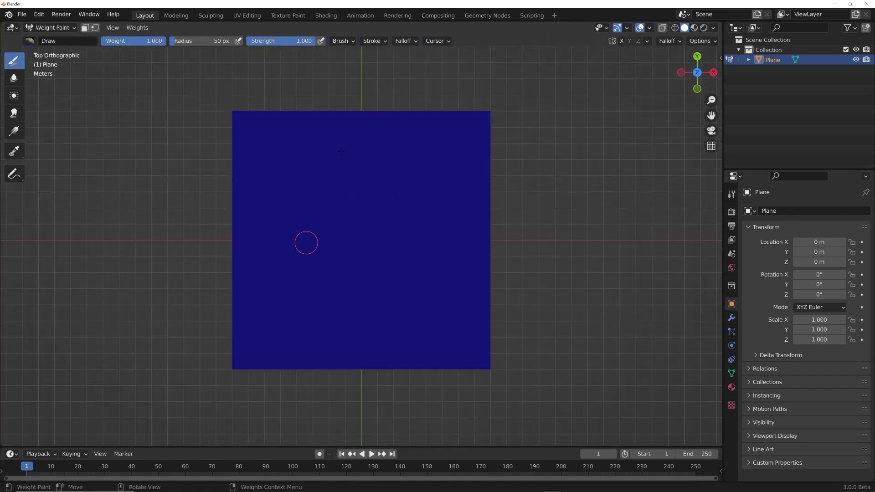
scroll(388, 251, "up", 1)
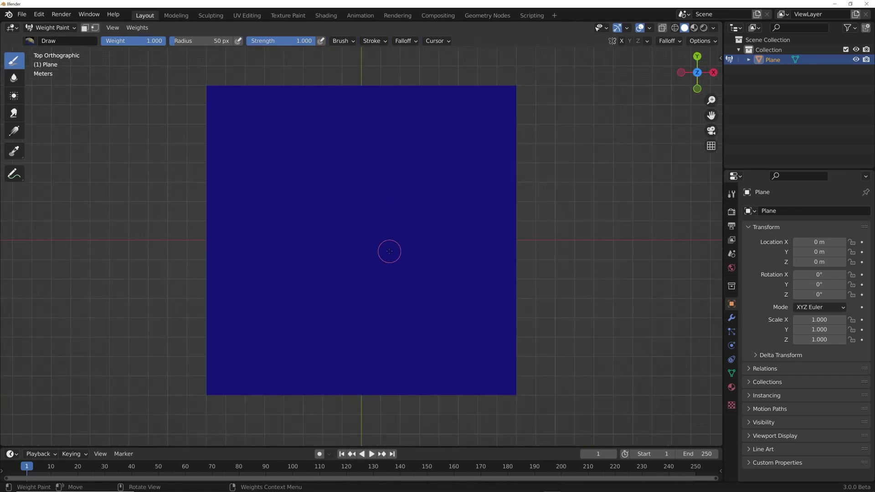
left_click(15, 133)
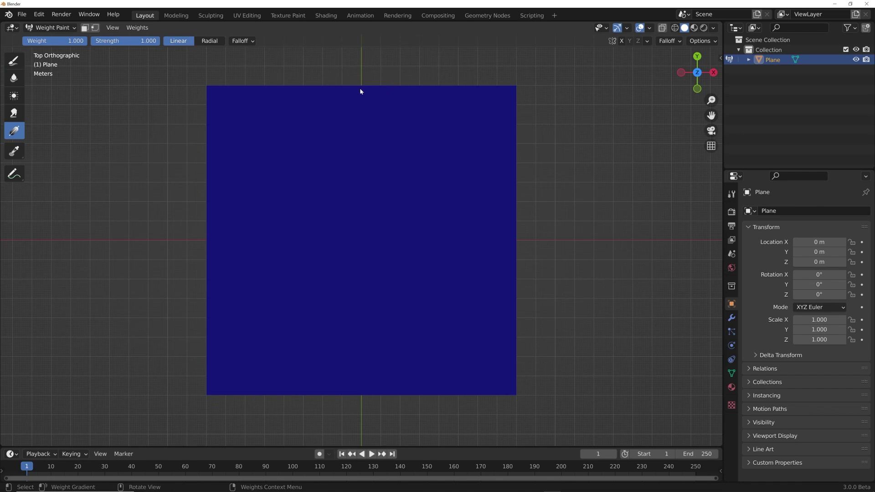
mouse_move(363, 87)
left_mouse_down()
mouse_move(358, 201)
mouse_move(371, 259)
mouse_move(361, 267)
left_mouse_up()
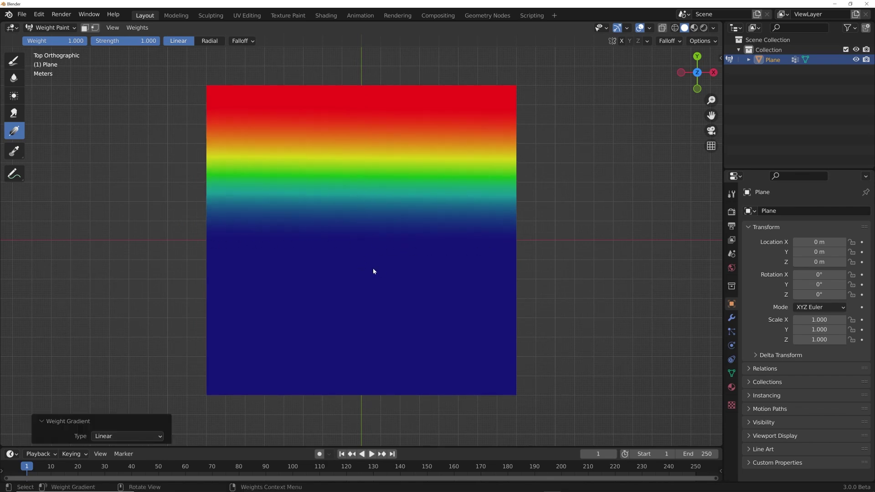
mouse_move(505, 286)
middle_mouse_down()
mouse_move(470, 230)
mouse_move(405, 249)
middle_mouse_up()
left_click(50, 28)
left_click(46, 37)
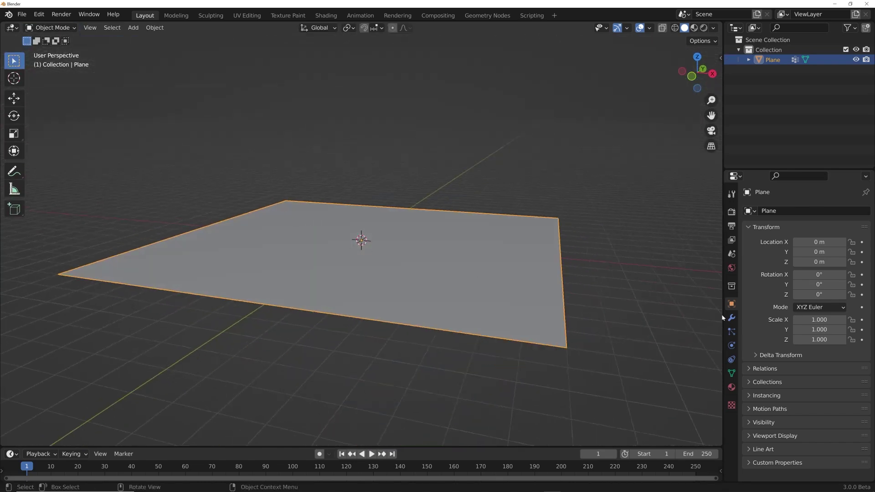
- Add a Displace modifier to the plane and limit it to the painted vertex group "Group"
left_click(733, 319)
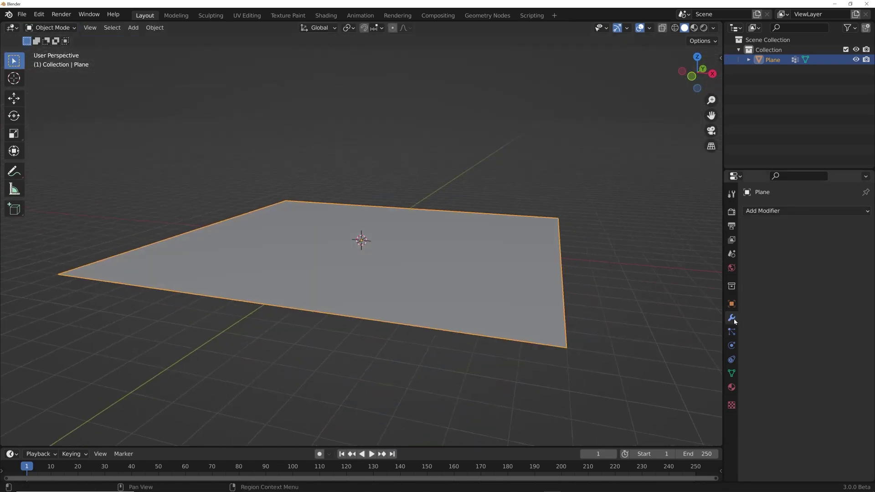
left_click(775, 212)
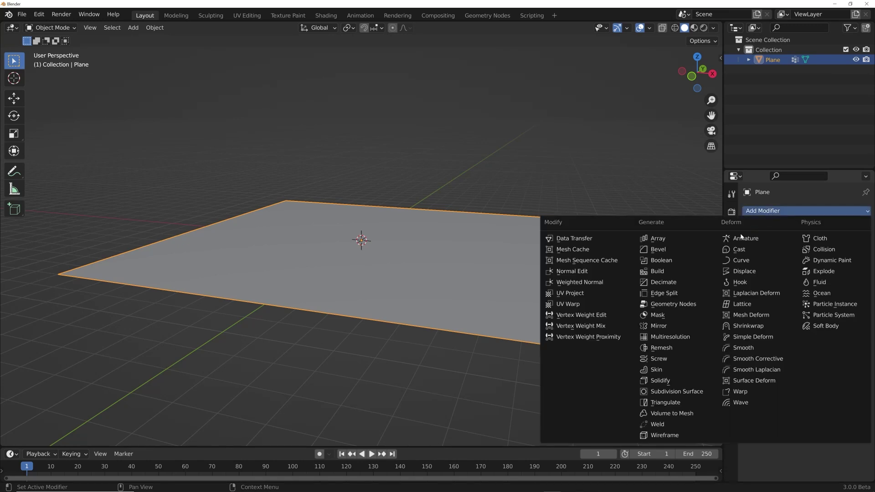
left_click(744, 271)
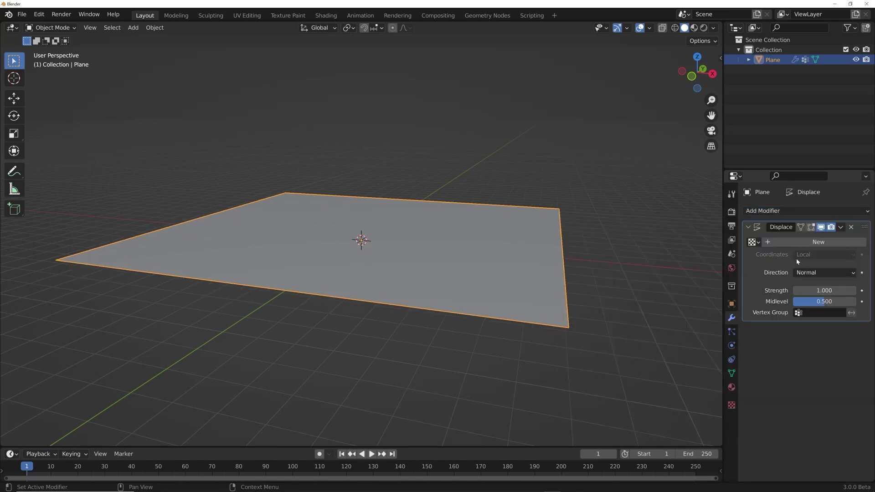
left_click(802, 314)
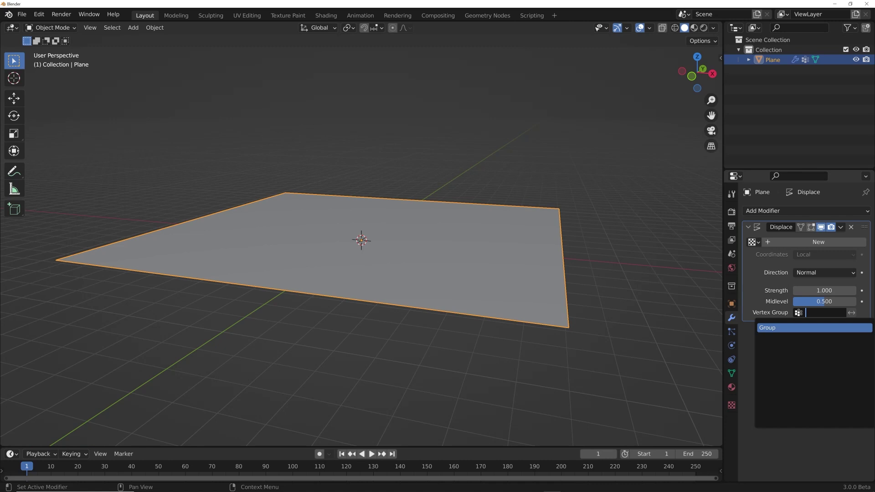
left_click(789, 327)
middle_click_drag(600, 273, 527, 274)
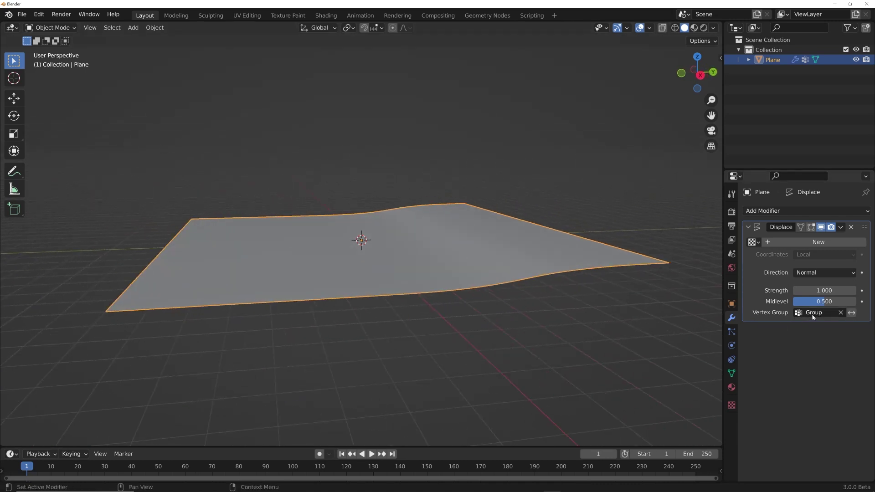
- Check the plane's vertex groups, then try a Displace strength of 16.1 and undo it
key("ctrl+Tab")
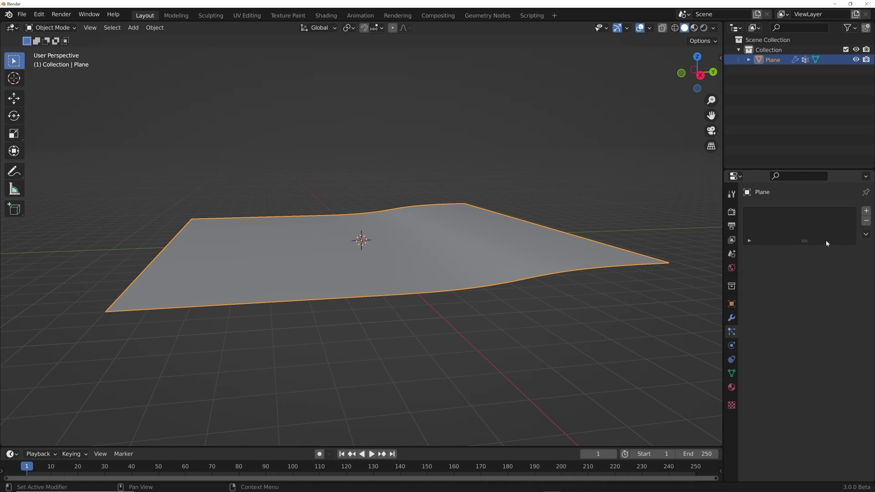
key("ctrl+shift+Tab")
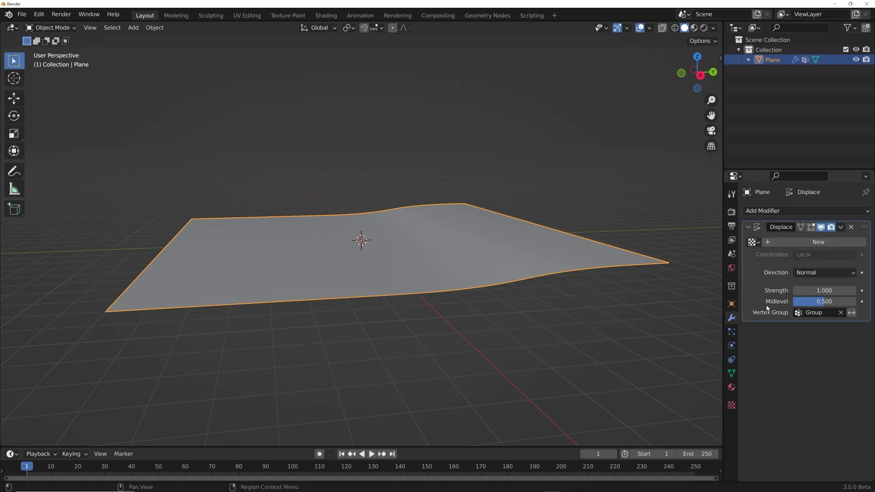
left_click(733, 374)
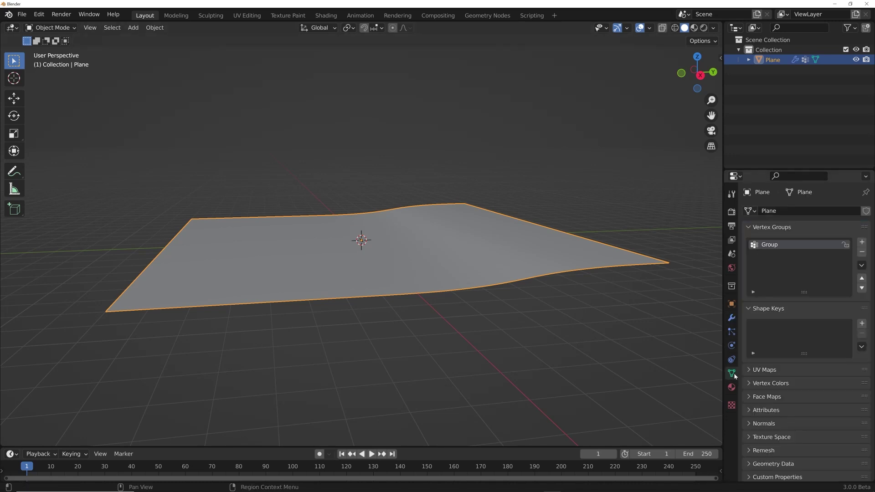
left_click(732, 319)
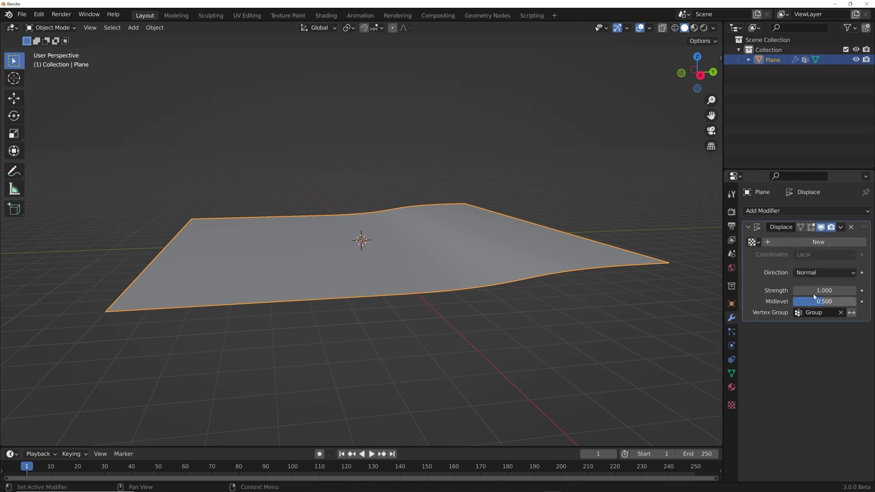
left_click_drag(825, 291, 869, 290)
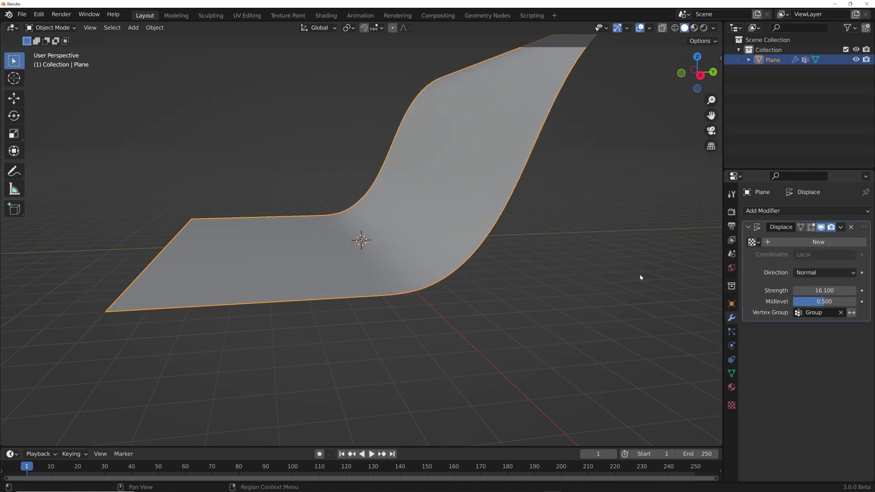
key("ctrl+z")
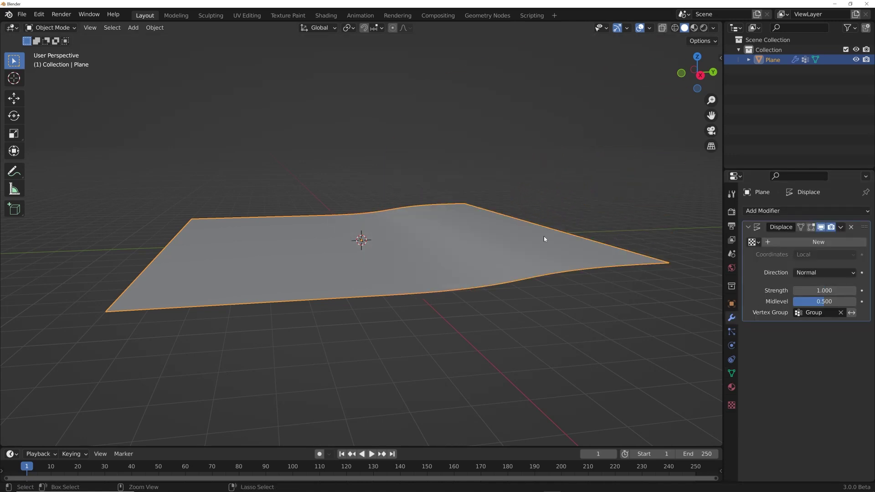
- Give the Displace modifier a new Clouds texture with size 2.00 and depth 0
left_click(818, 242)
left_click(862, 243)
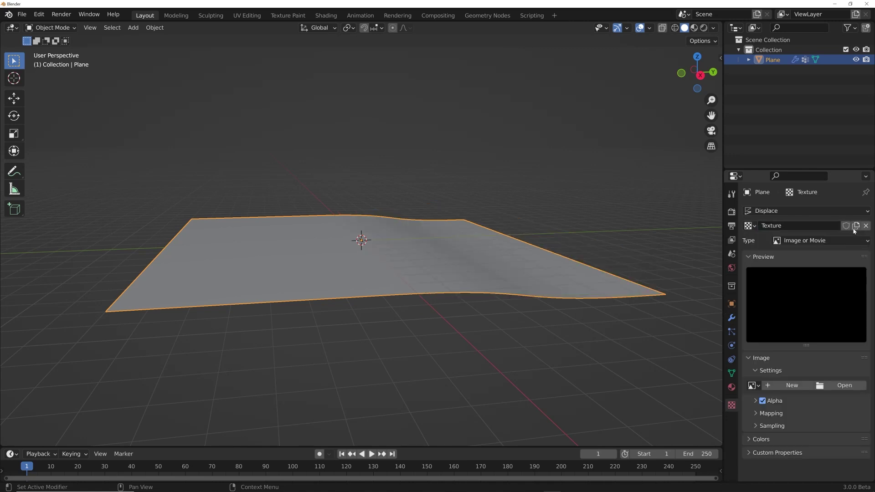
left_click(849, 240)
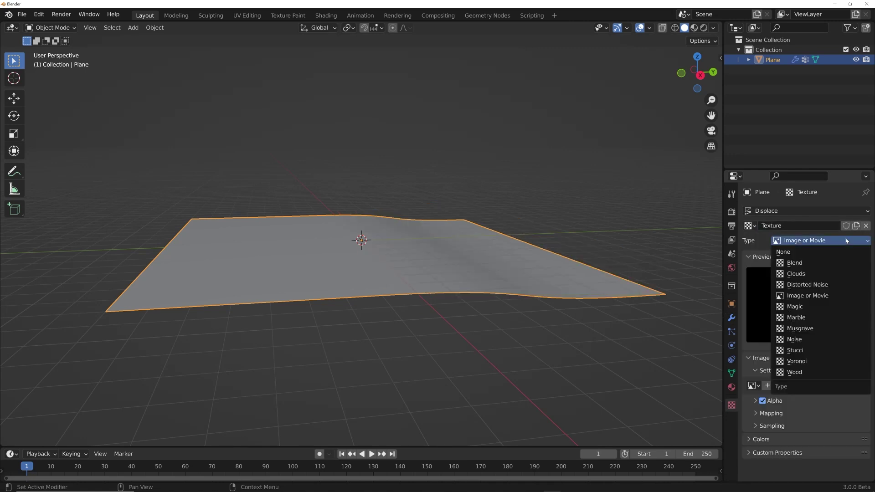
left_click(806, 273)
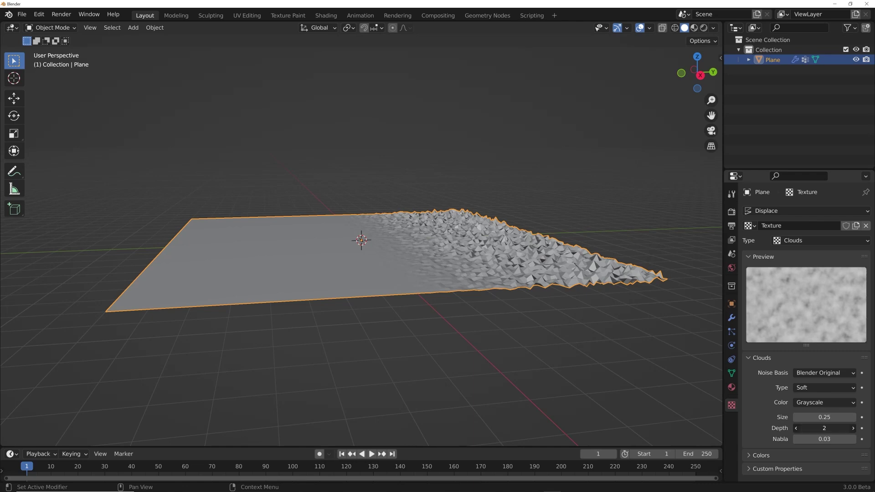
left_click_drag(833, 421, 872, 422)
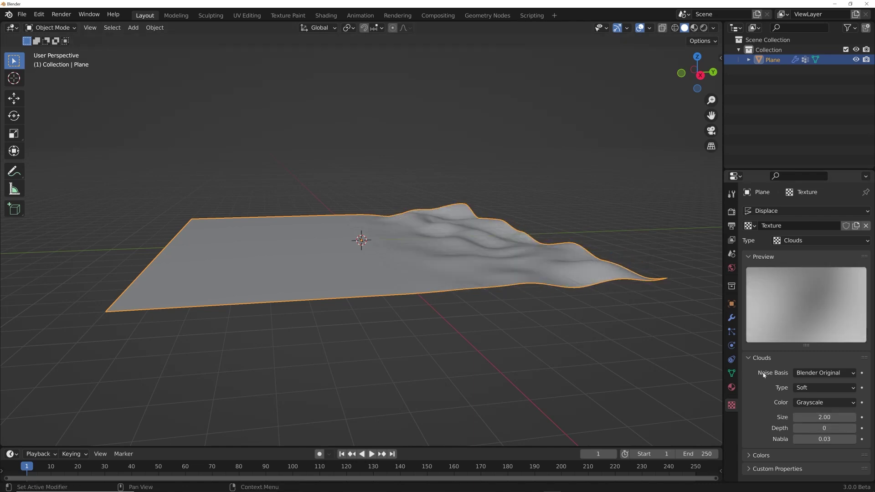
- Shade the plane smooth and set the Displace strength to 4.3
right_click(546, 236)
left_click(542, 236)
left_click(732, 318)
left_click_drag(824, 291, 861, 290)
middle_click_drag(289, 237, 439, 250)
middle_click_drag(409, 226, 410, 254)
scroll(398, 223, "up", 4)
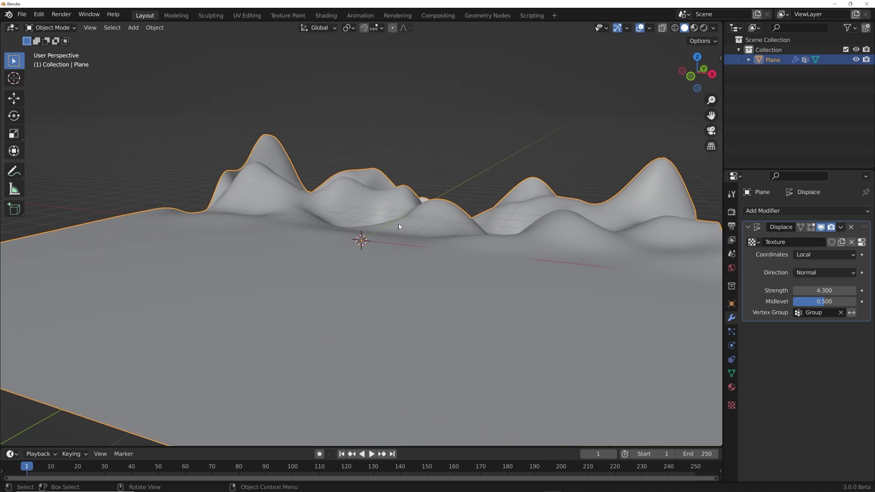
- Add a text object in front of the mountains and rotate it 90° about the X axis so it stands upright
key("shift+a")
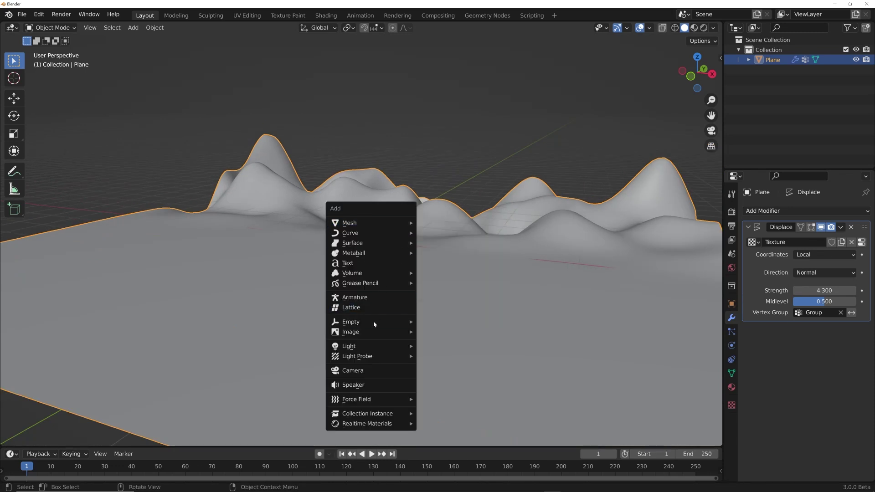
key("Escape")
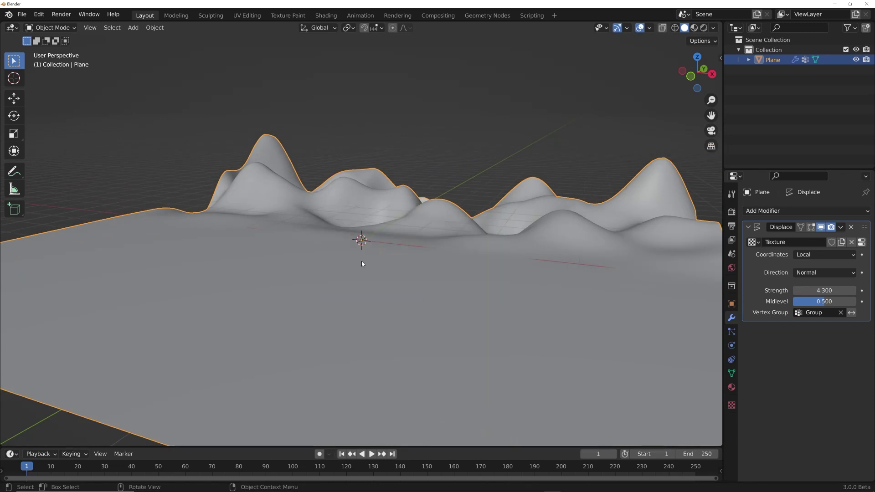
key("shift+a")
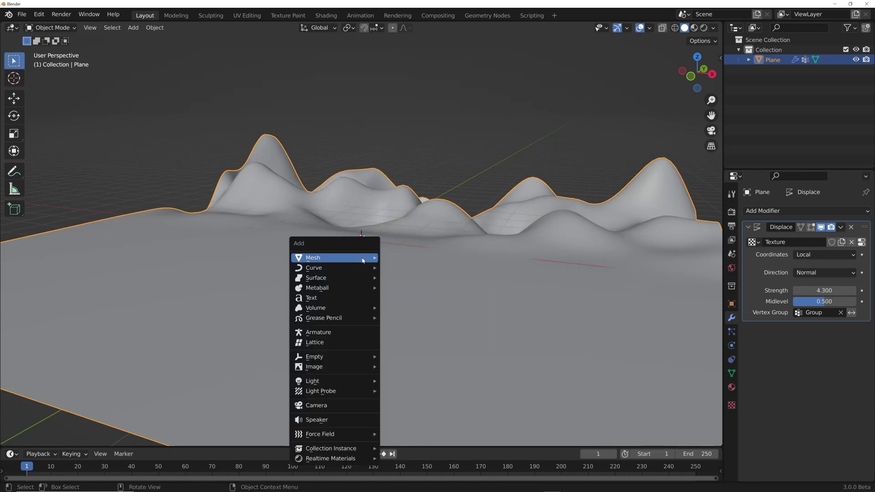
left_click(346, 298)
type("rx90")
key("Return")
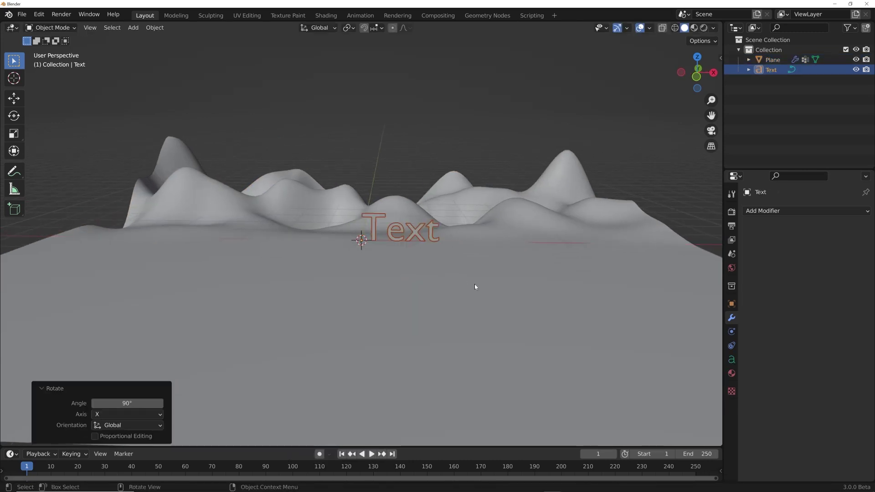
- Set the text's horizontal alignment to Center and scale it up to about 1.4 times
left_click(731, 360)
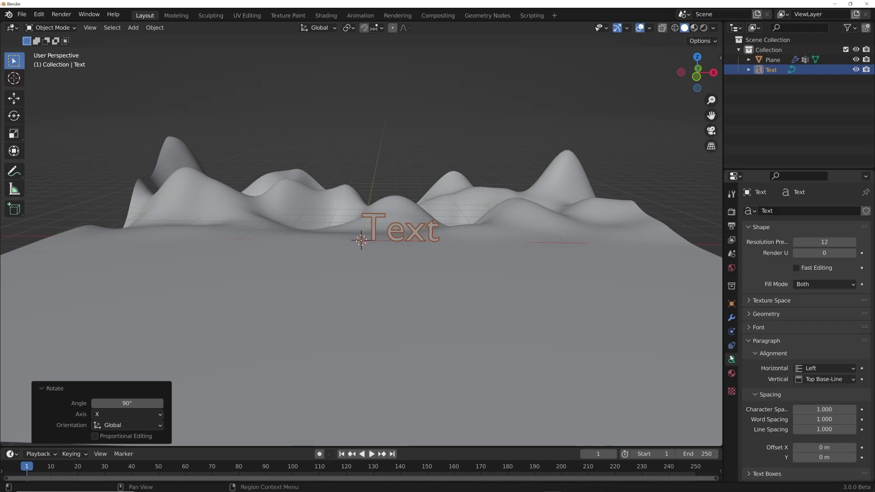
left_click(813, 367)
left_click(805, 387)
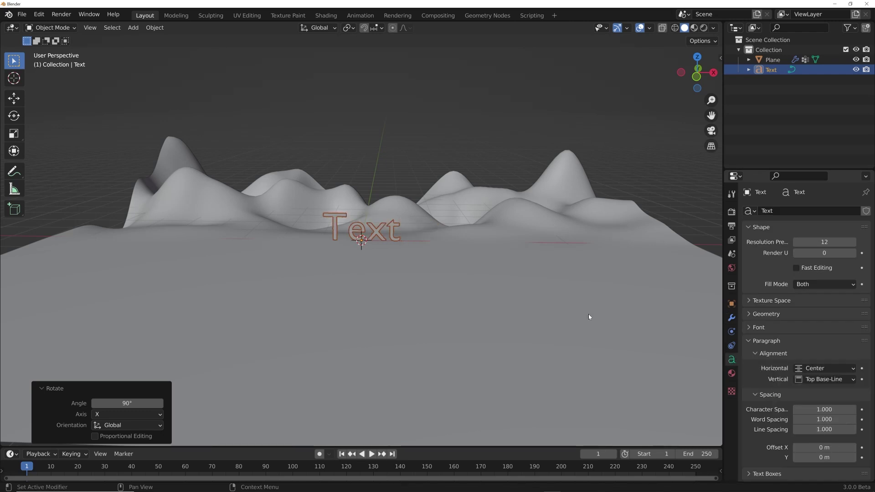
key("s")
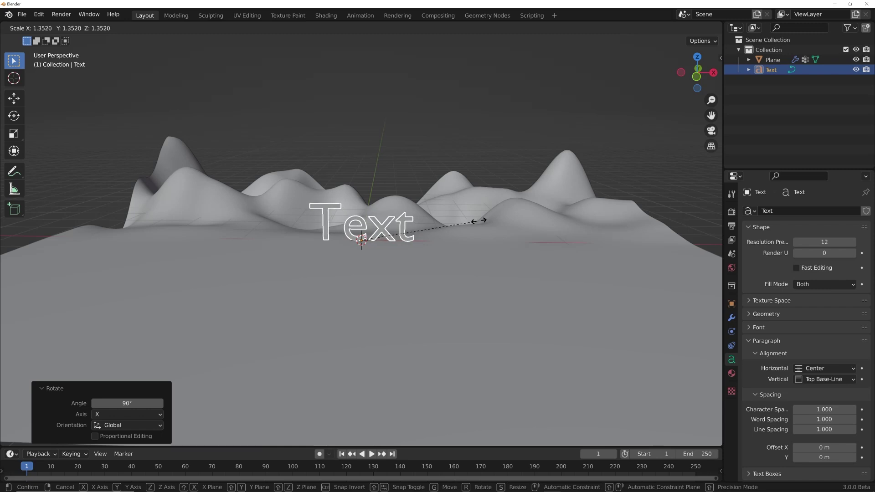
left_click(485, 209)
- Start editing the text object's content and erase its default wording
key("Tab")
key("BackSpace")
key("BackSpace")
key("BackSpace")
key("BackSpace")
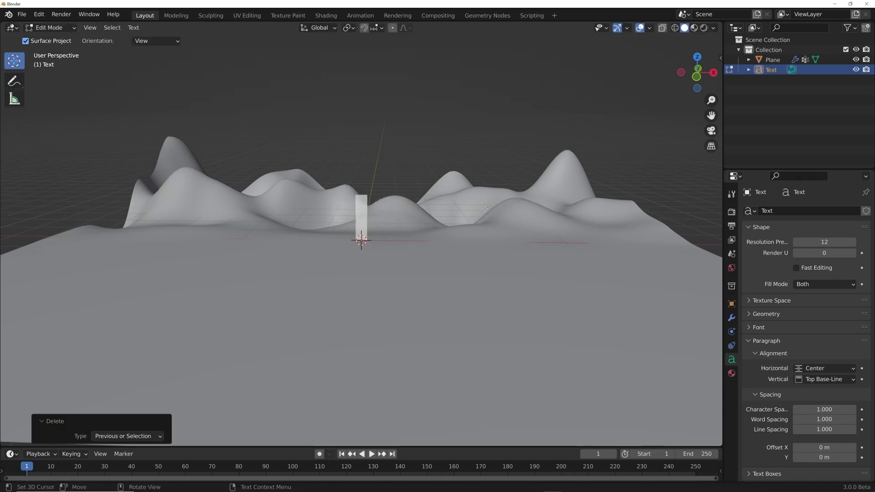
type("jfjfj")
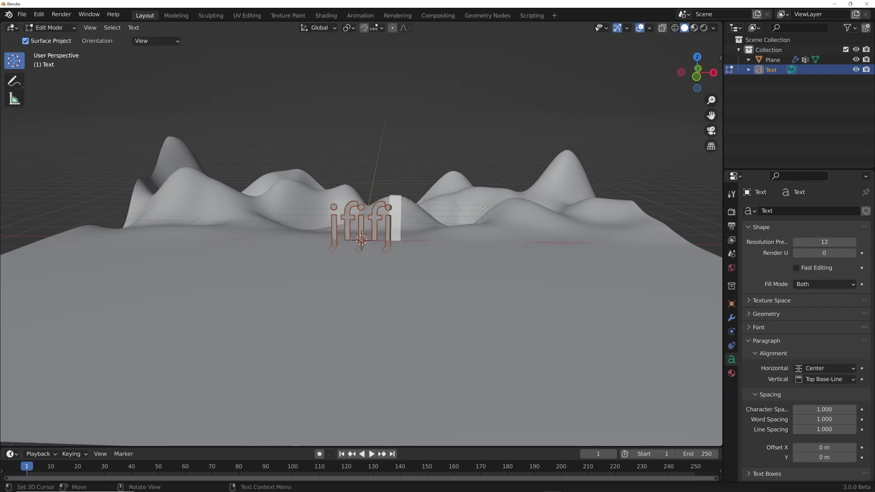
key("BackSpace")
key("BackSpace")
key("BackSpace")
key("BackSpace")
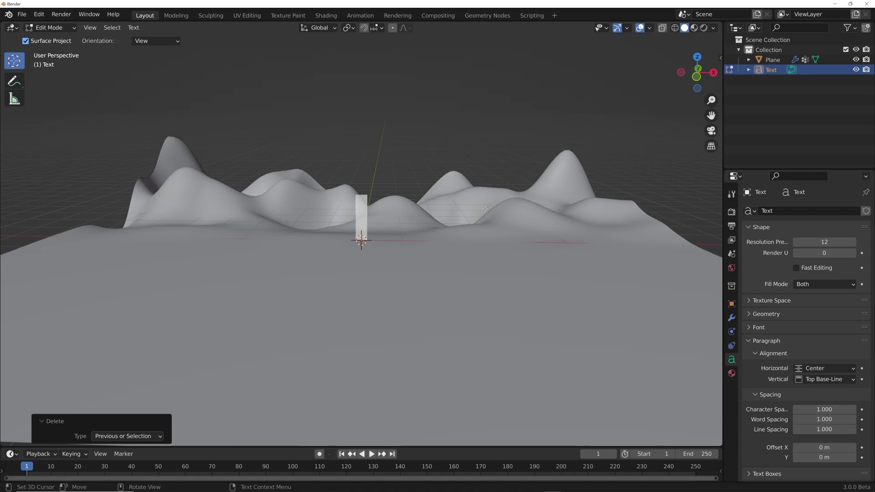
- Enter "TEXT" as the text object's wording and finish editing it
type("TEXT")
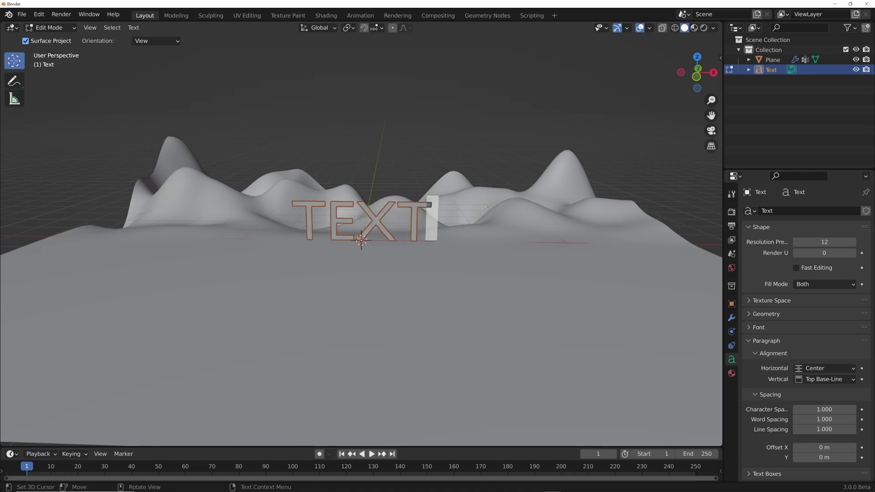
key("Tab")
- Give the text thickness with an Extrude of 0.037 m and round its edges with a Bevel Depth of 0.01 m
middle_click_drag(485, 209, 446, 223)
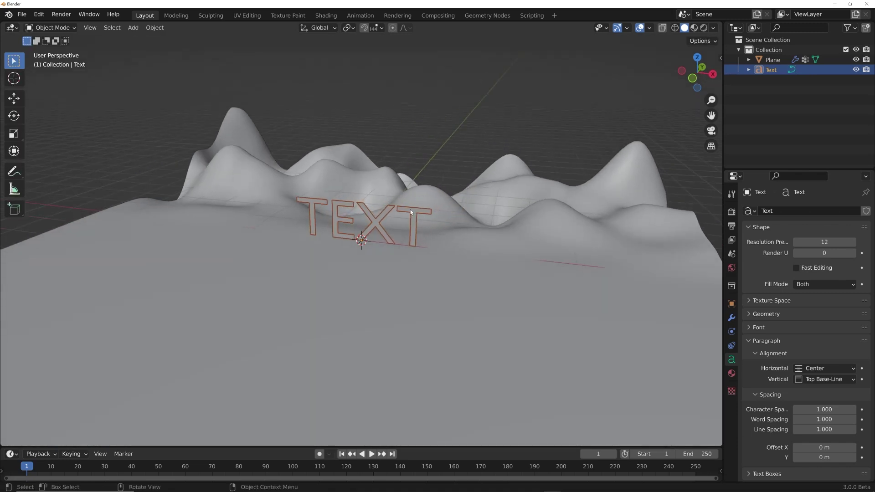
left_click(766, 314)
left_click_drag(824, 340, 862, 340)
scroll(506, 257, "up", 4)
middle_click_drag(485, 255, 418, 266)
left_click_drag(848, 340, 835, 340)
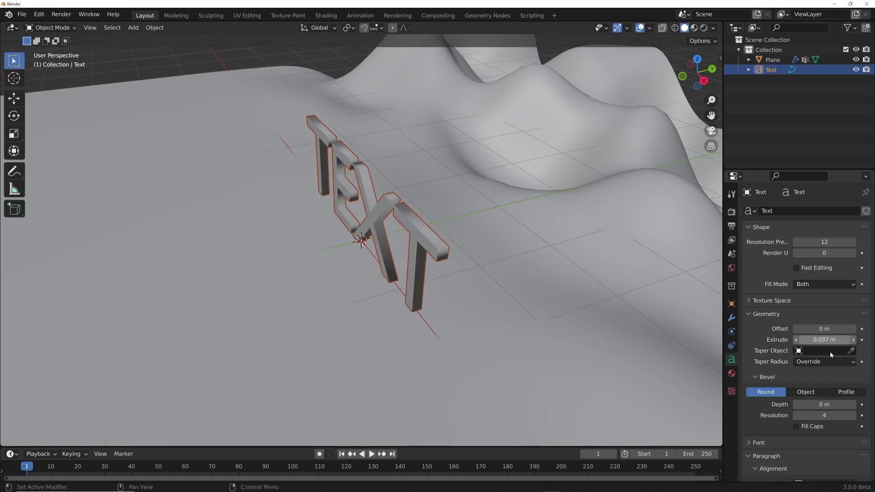
left_click_drag(834, 404, 841, 404)
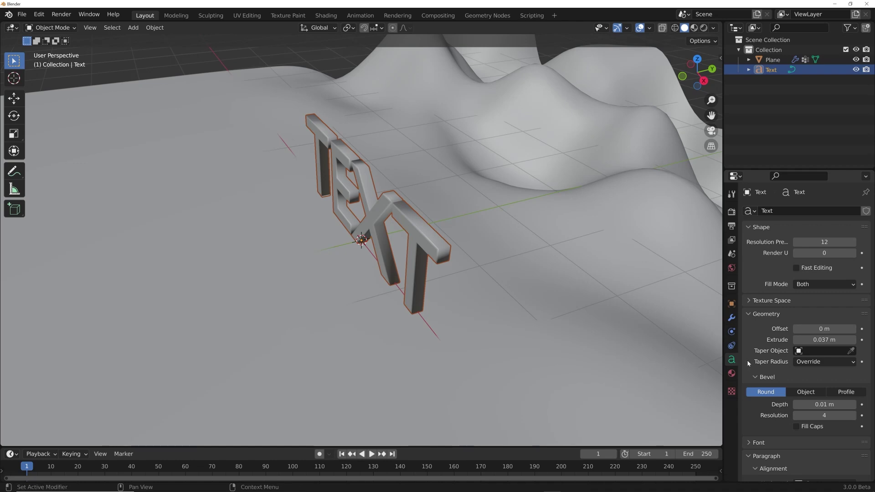
- Load techover.ttf from the Windows fonts folder as the text's Regular font
scroll(755, 361, "down", 6)
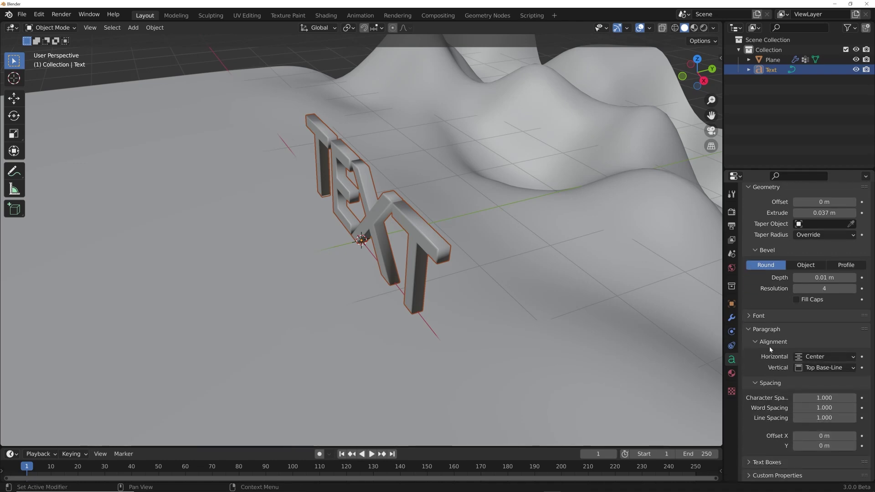
left_click(755, 319)
left_click(851, 332)
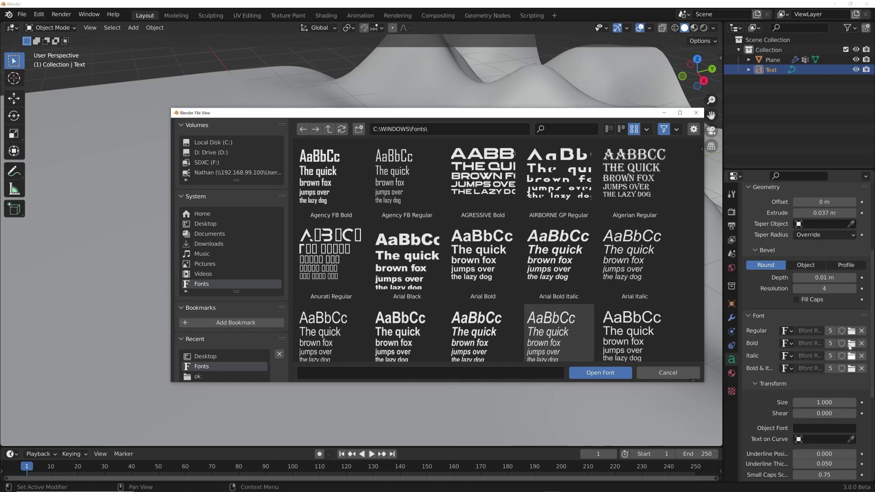
scroll(470, 263, "down", 10)
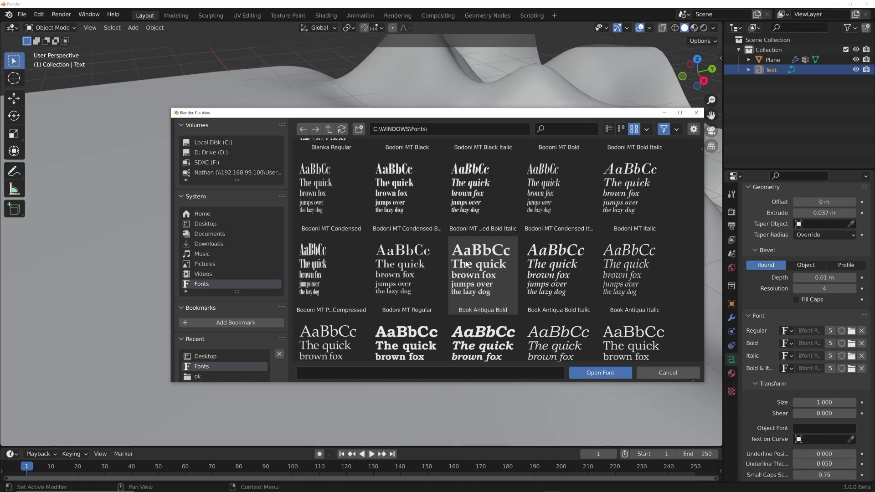
scroll(468, 264, "up", 5)
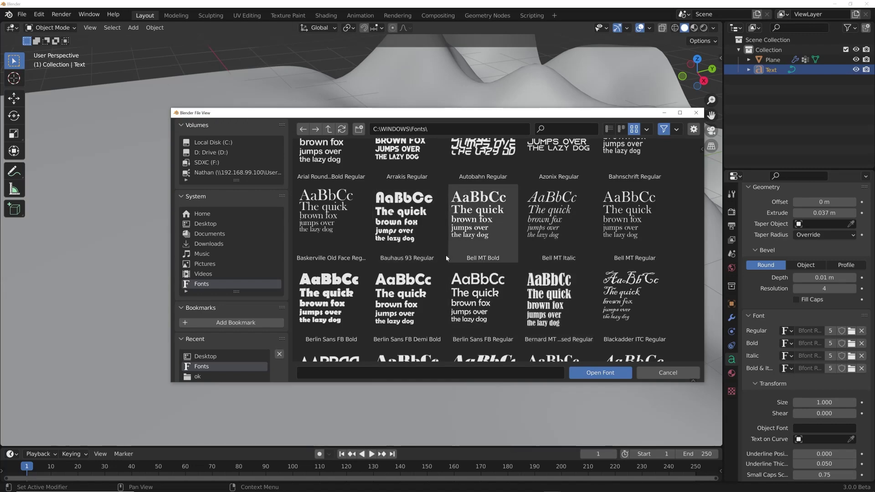
scroll(610, 252, "down", 12)
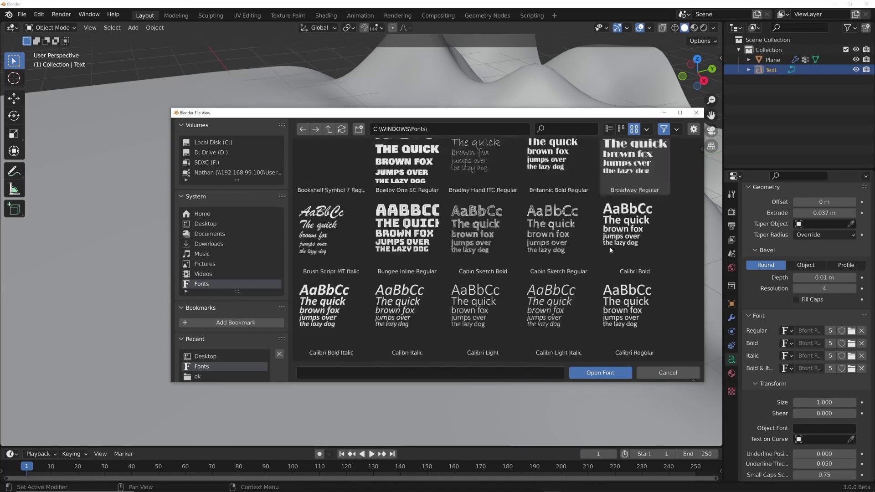
scroll(611, 252, "down", 15)
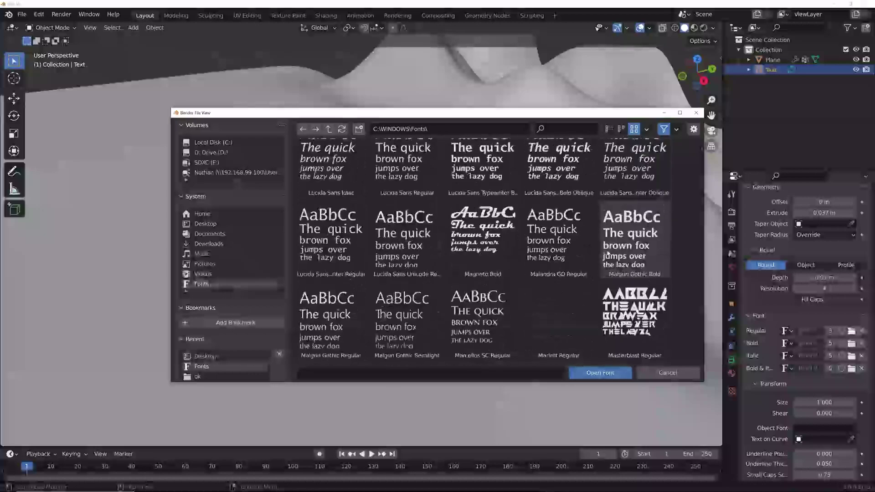
scroll(589, 252, "down", 4)
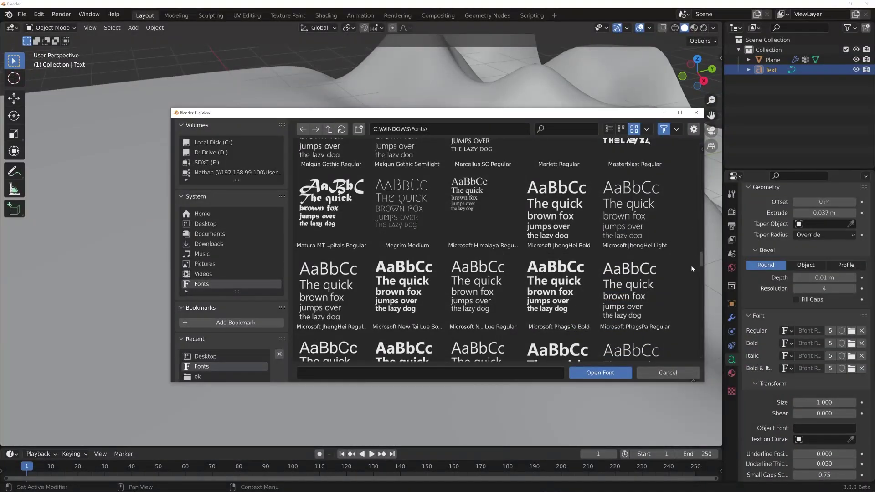
left_click_drag(702, 266, 696, 341)
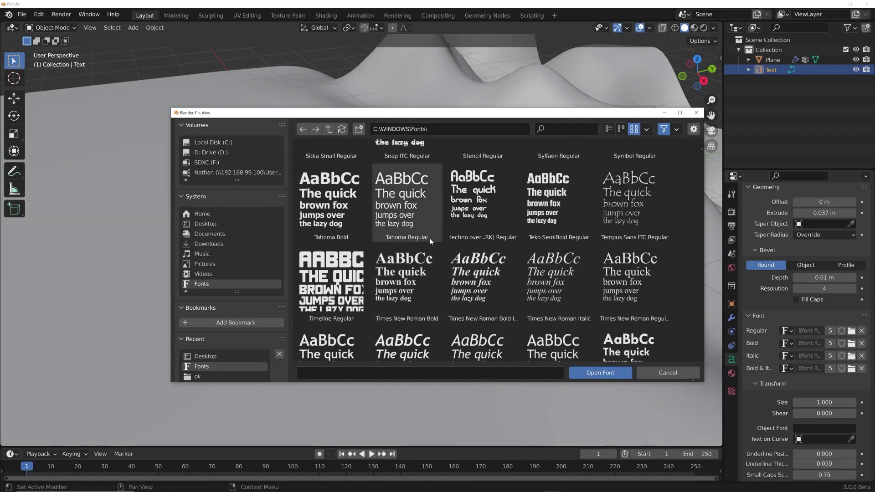
left_click(468, 241)
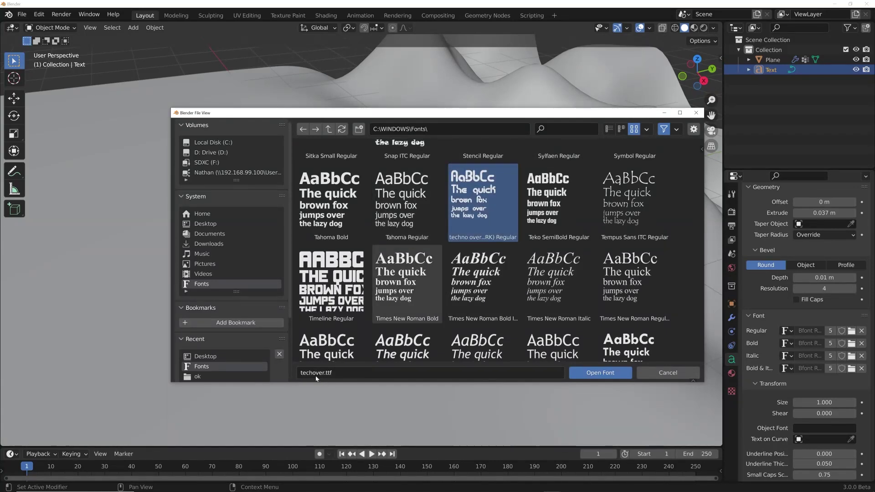
double_click(477, 199)
- Move the text about -0.44 m along the Y axis, away from the mountains
middle_click_drag(475, 198, 434, 220)
middle_click_drag(469, 102, 1, 105)
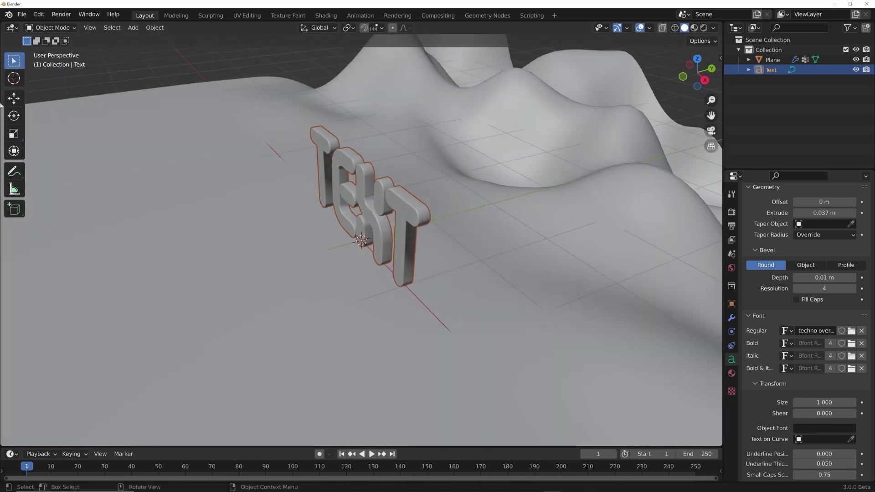
left_click(14, 98)
left_click_drag(395, 228, 362, 237)
- Add a camera at the origin while looking at the scene in front view
key("grave")
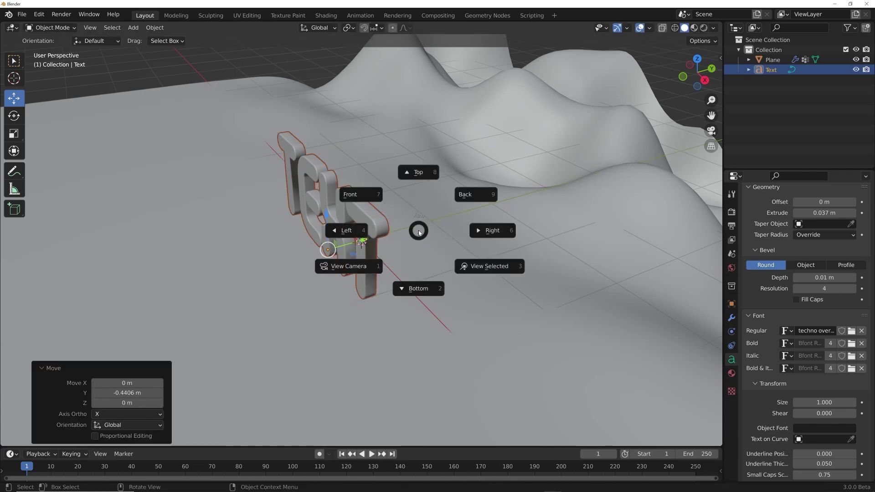
left_click(382, 195)
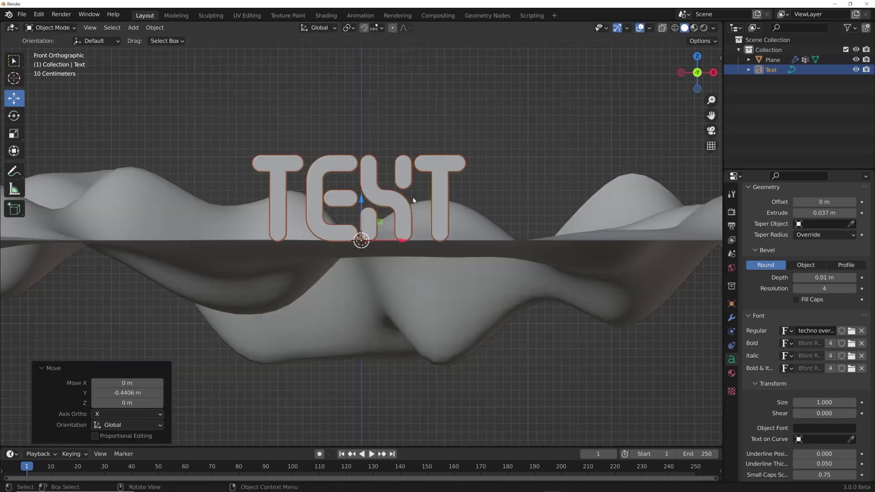
key("shift+a")
left_click(395, 305)
middle_click_drag(456, 264, 392, 209)
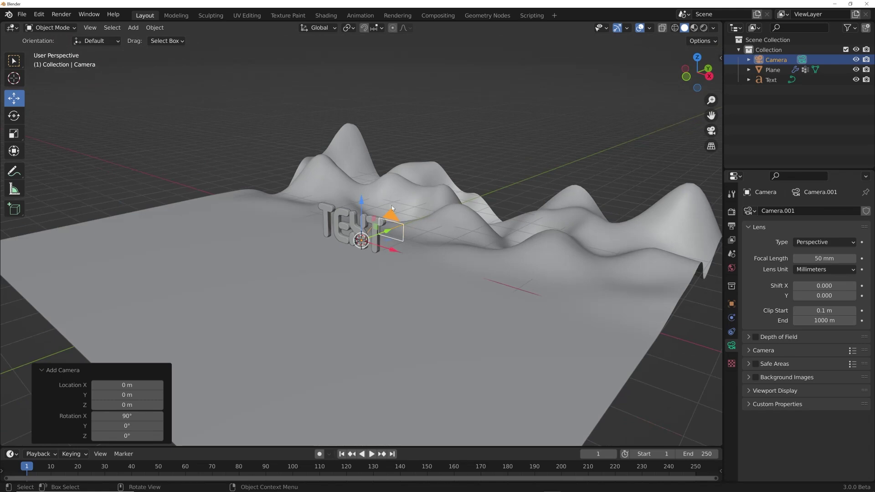
left_click_drag(361, 203, 361, 181)
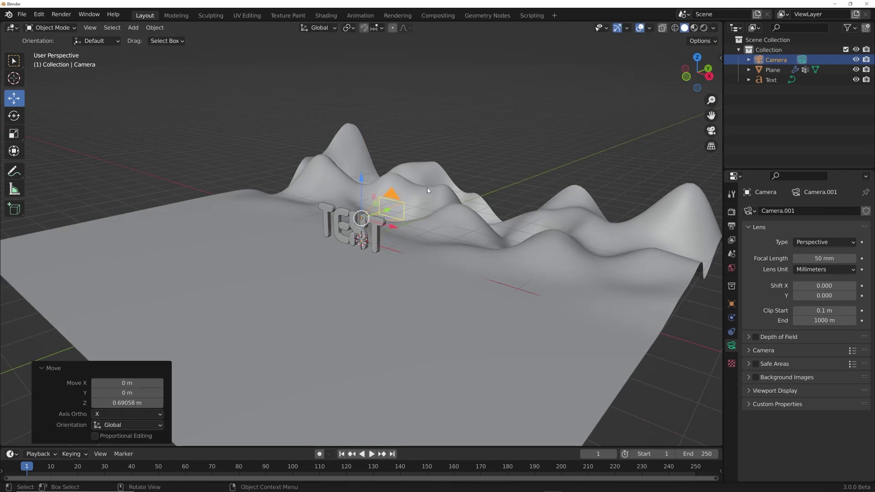
middle_click_drag(426, 191, 414, 226)
left_click_drag(385, 206, 353, 224)
key("ctrl+z")
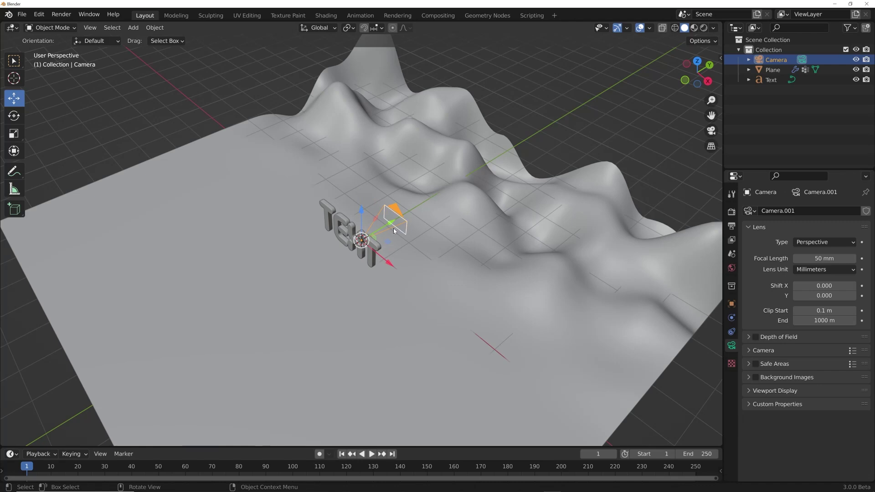
- Move the camera about -6.34 m along Y, then raise it about 0.53 m while looking through it
left_click_drag(388, 225, 173, 332)
key("KP_0")
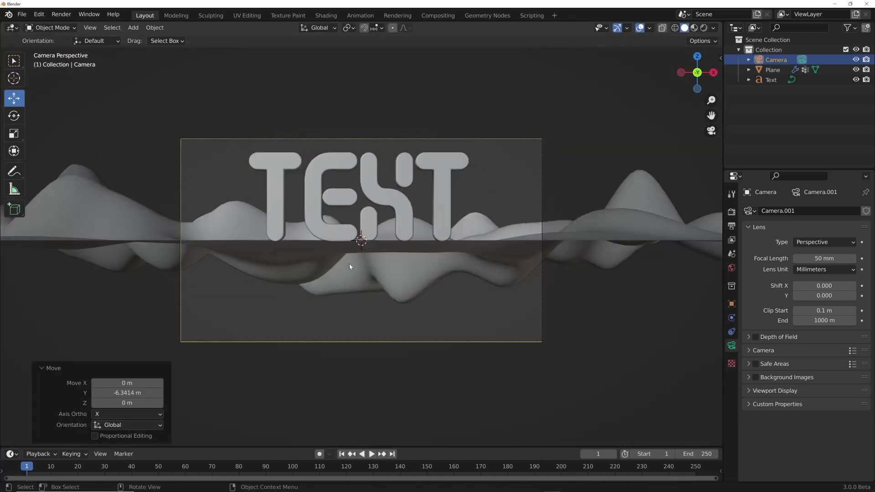
key("g")
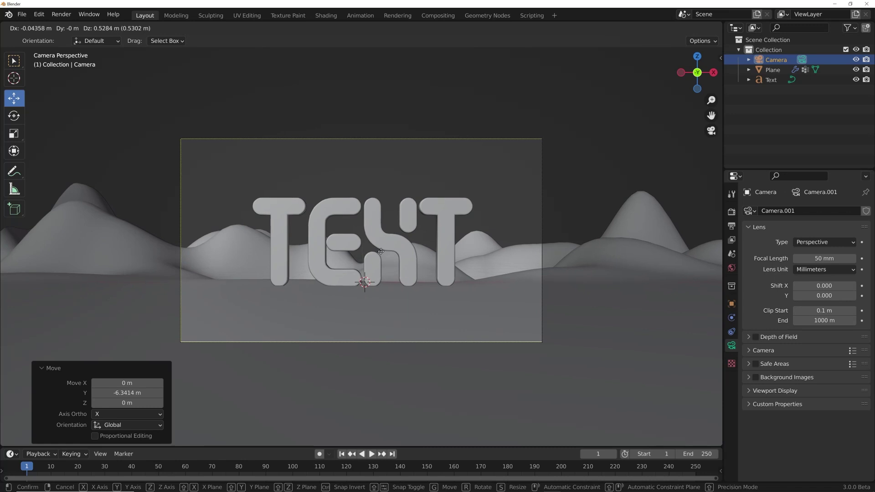
left_click(381, 255)
- Pull the camera back about 2.8 m along its local Z axis
key("g")
key("z")
key("z")
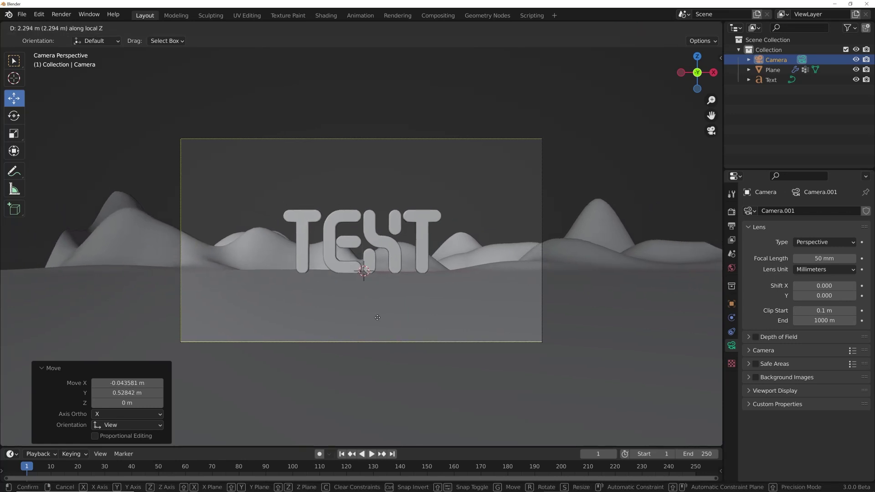
left_click(474, 337)
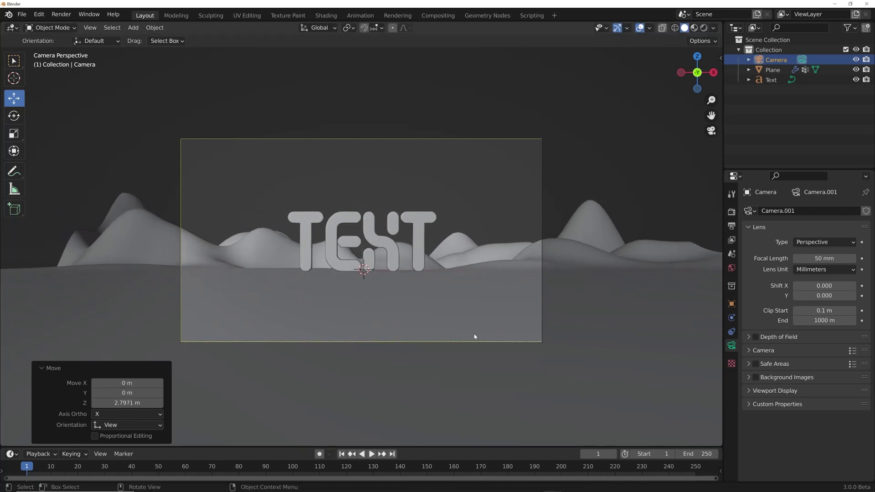
- Set the camera's focal length to 85 mm
left_click(778, 61)
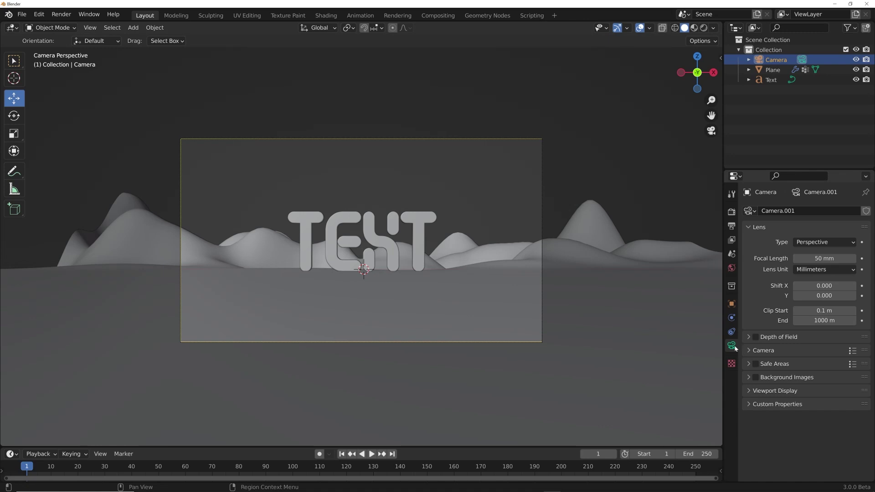
left_click(824, 258)
type("85")
key("Return")
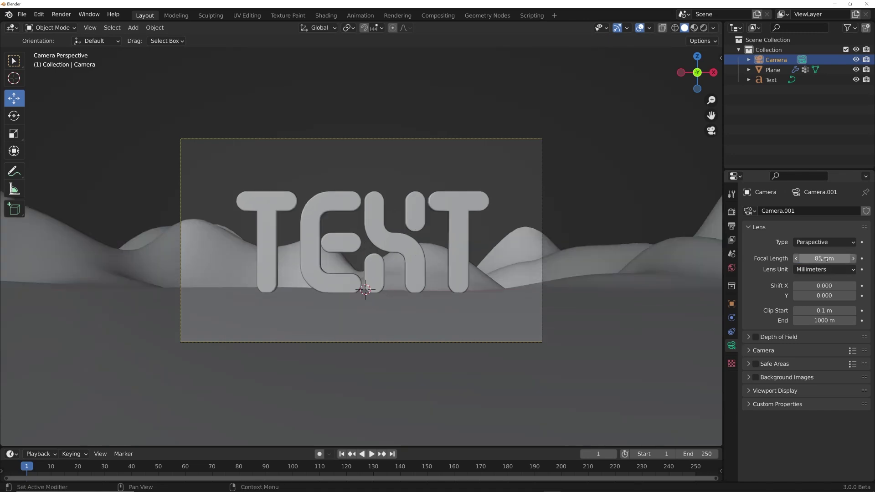
- Pull the camera back a further 1.41 m or so along its local Z axis
key("g")
key("z")
key("z")
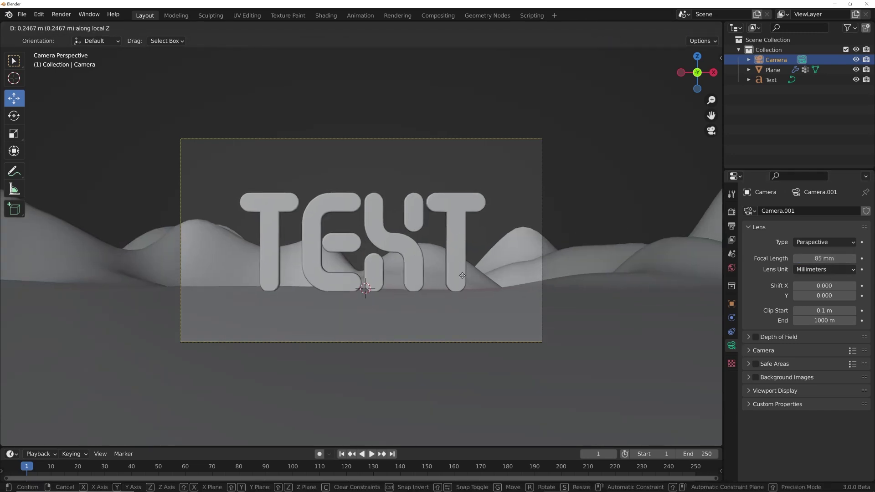
left_click(454, 301)
- Move the text object toward the camera by about 0.59 m along negative Y, checking it through the camera
middle_click_drag(446, 281, 347, 262)
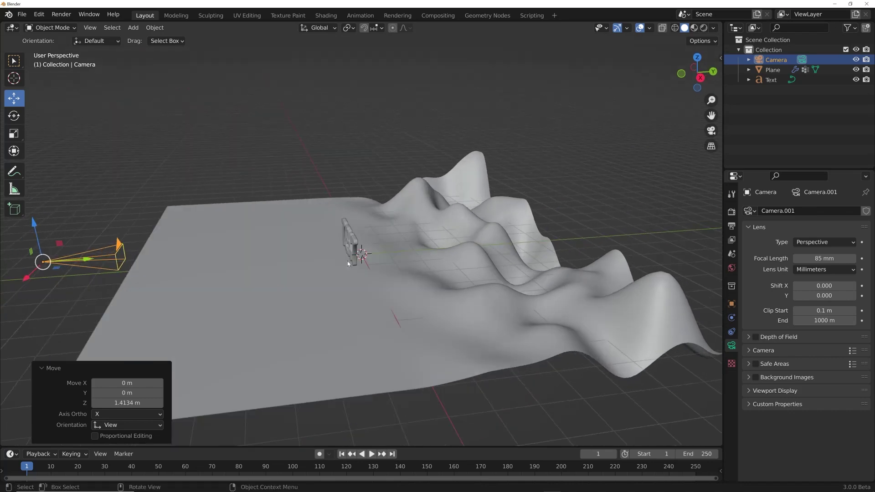
left_click(356, 246)
left_click_drag(393, 257, 372, 236)
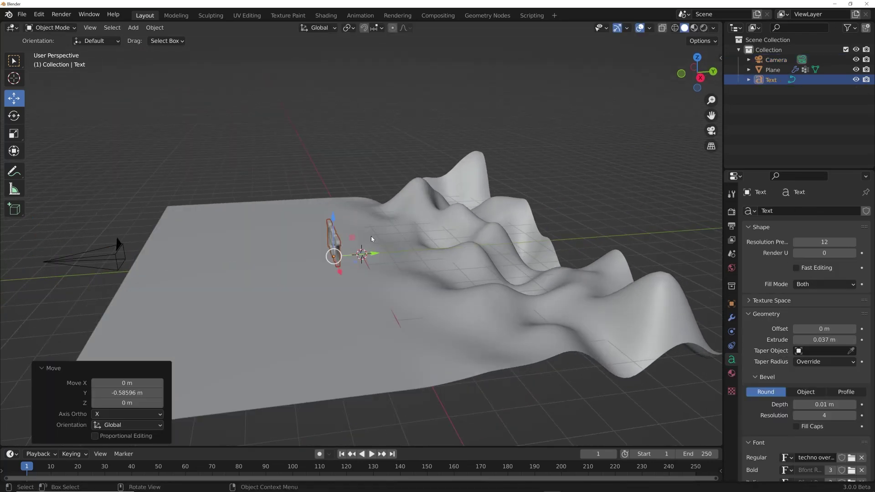
key("KP_0")
key("g")
right_click(459, 152)
- Raise the camera about 0.27 m and tilt it down to an X rotation of 88.5°
left_click(776, 60)
key("g")
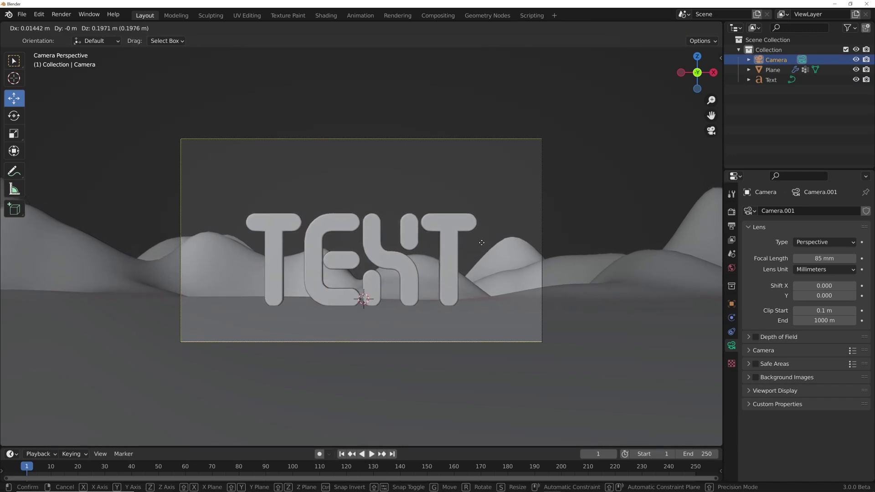
left_click(484, 233)
left_click(731, 303)
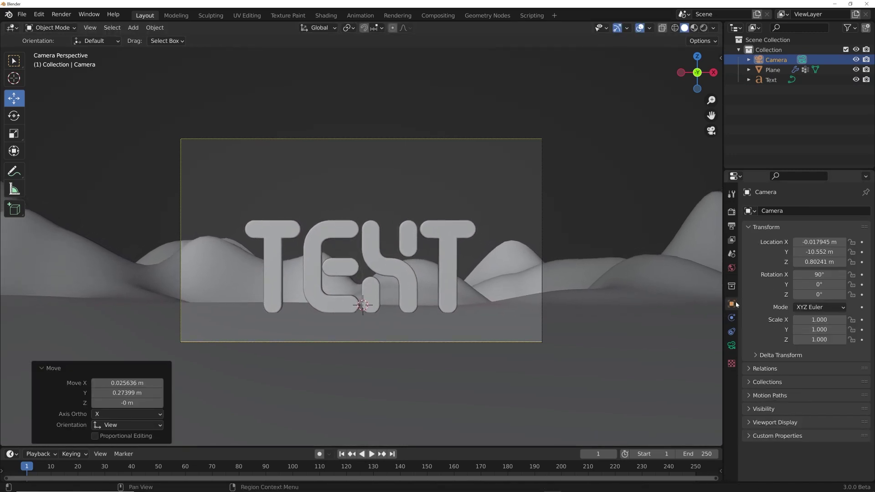
left_click_drag(827, 278, 820, 278)
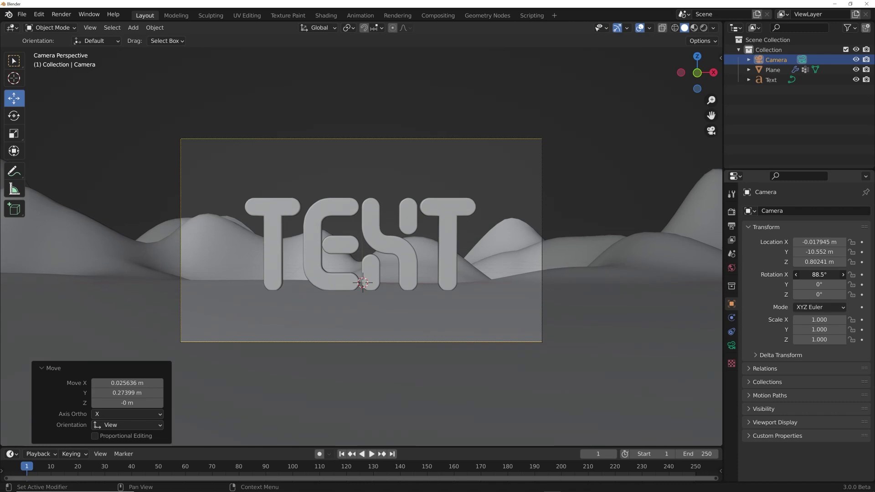
- Raise the text about 0.016 m along Z so its base sits on the ground plane
scroll(455, 355, "up", 10)
middle_click_drag(455, 357, 455, 212, "shift")
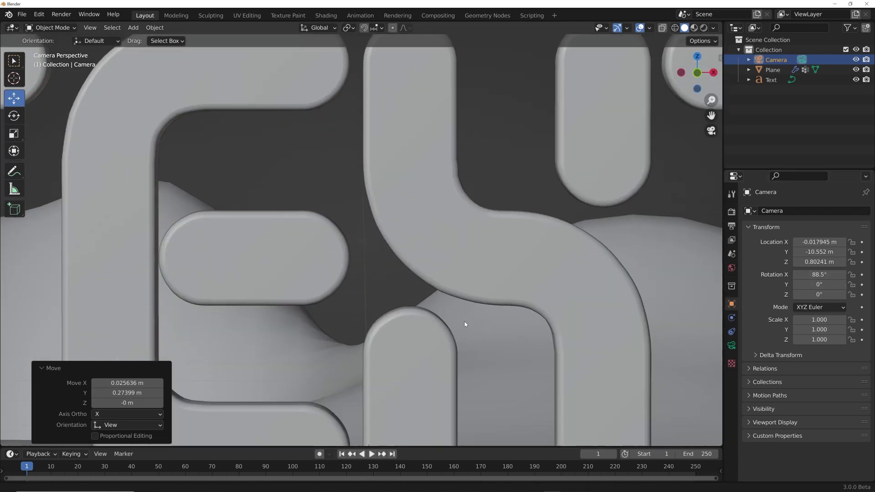
left_click(389, 321)
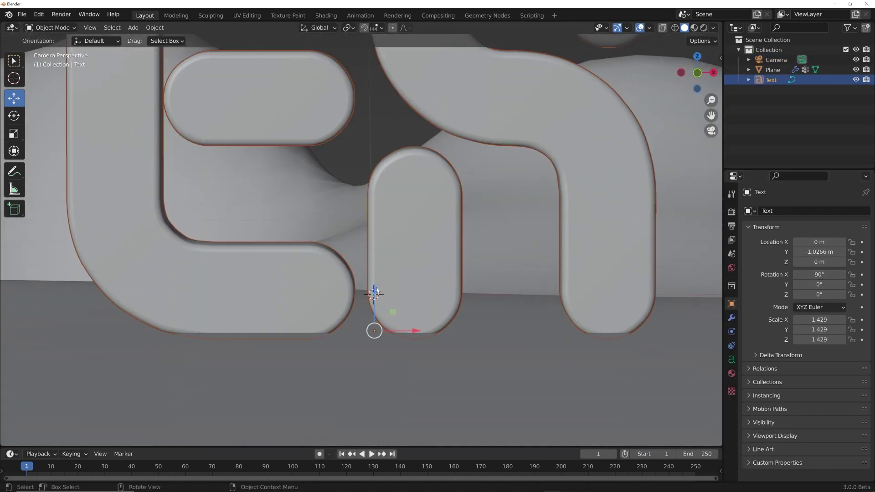
left_click_drag(377, 290, 379, 280)
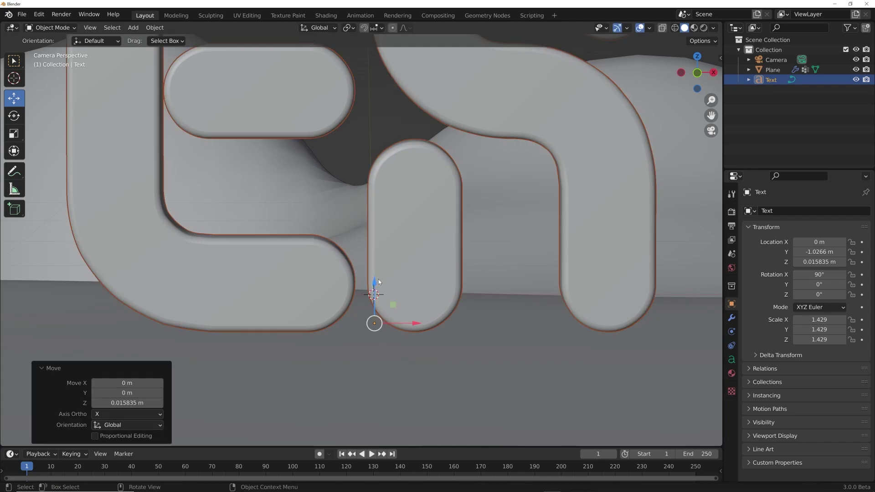
scroll(378, 279, "down", 10)
scroll(387, 302, "up", 6)
middle_click_drag(387, 333, 410, 289, "shift")
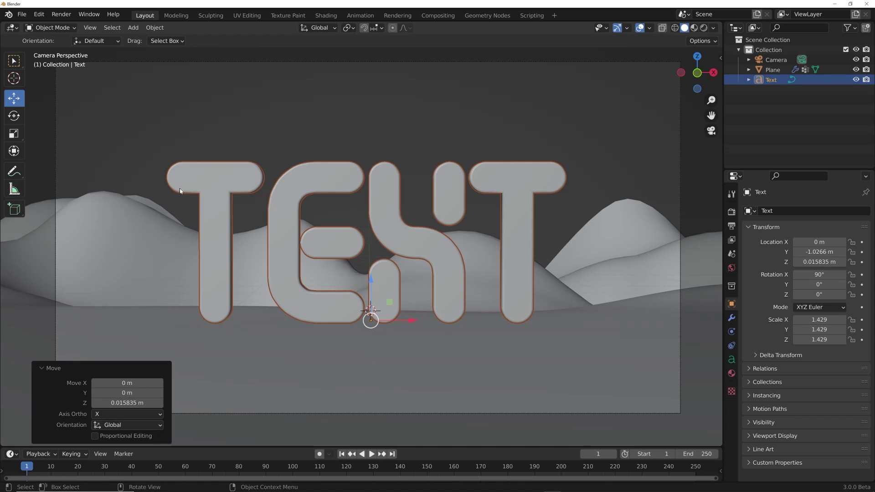
- Switch the render engine to Cycles with GPU Compute and display the viewport in rendered shading
left_click(732, 213)
left_click(812, 209)
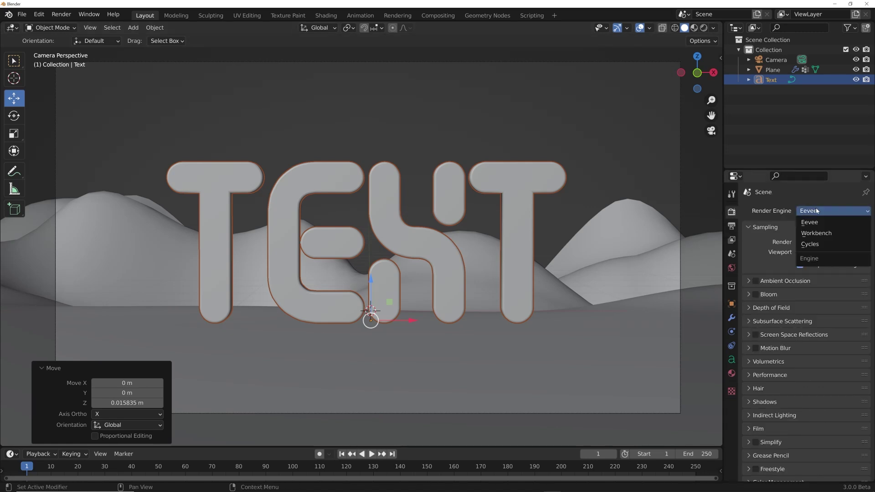
left_click(814, 252)
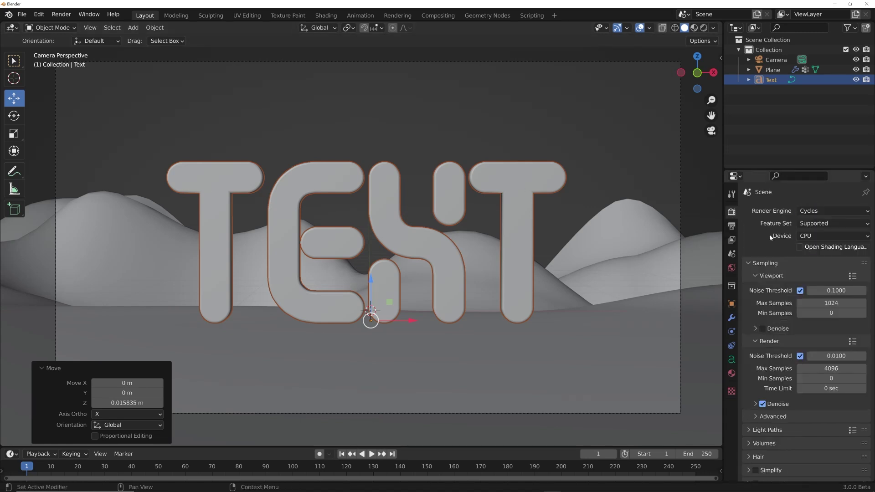
left_click(704, 29)
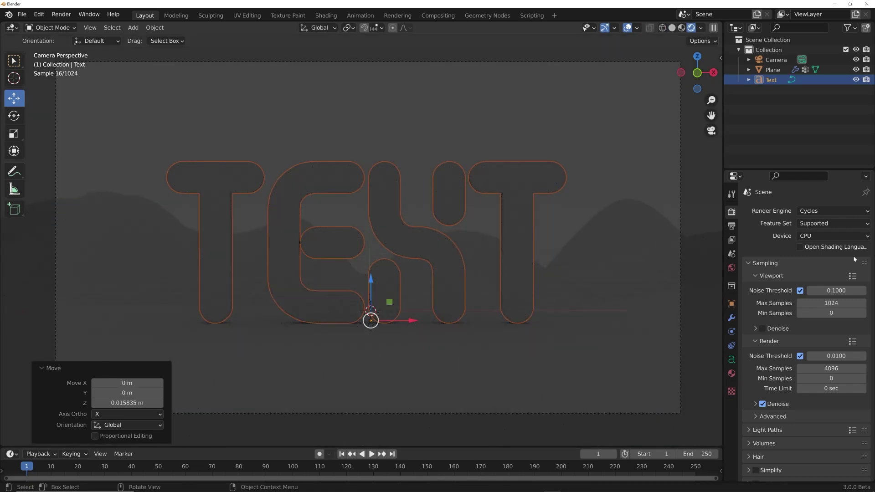
left_click(833, 236)
left_click(815, 256)
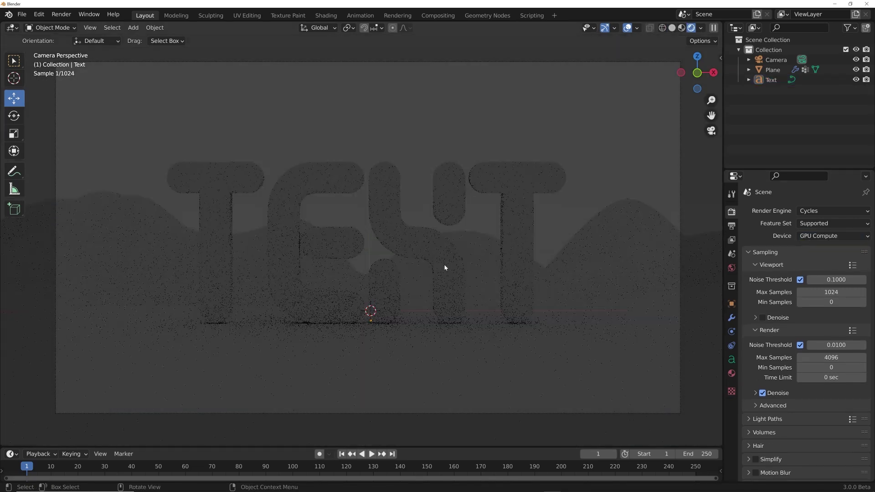
scroll(410, 319, "up", 3)
scroll(481, 270, "down", 2)
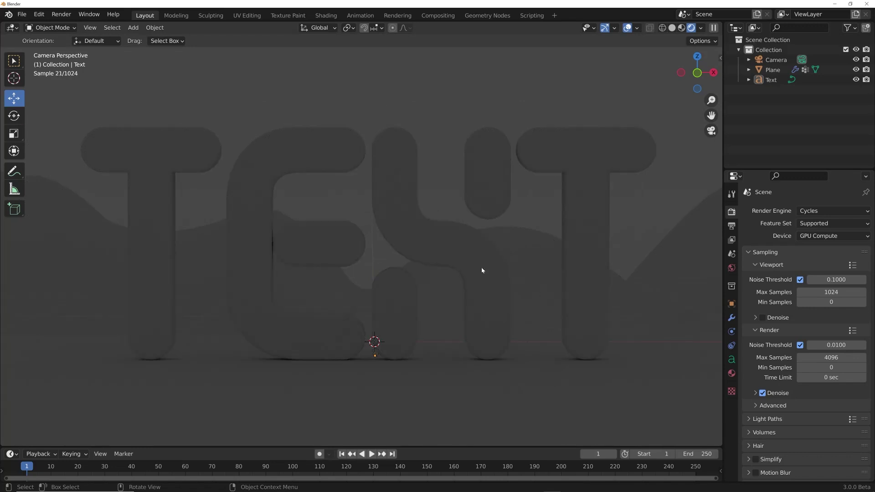
- Switch the viewport to material preview shading, lit by the scene lights and scene world
left_click(682, 28)
middle_click_drag(456, 240, 408, 247)
left_click(713, 28)
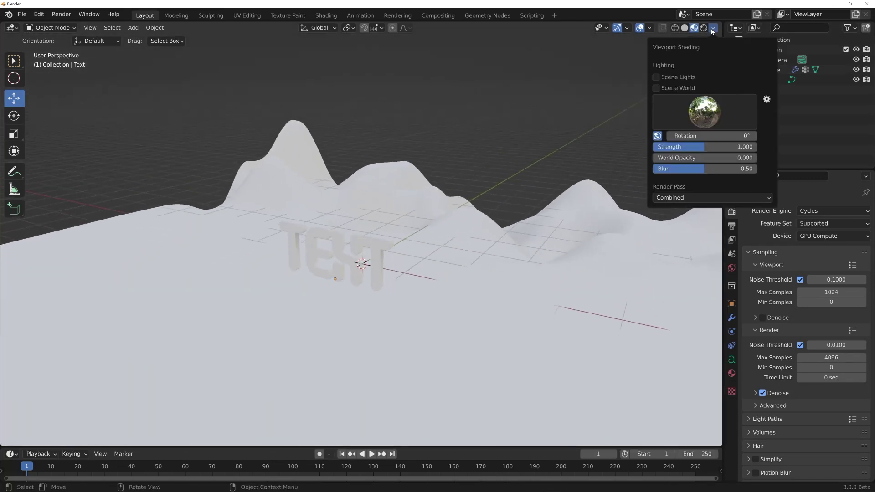
left_click(657, 88)
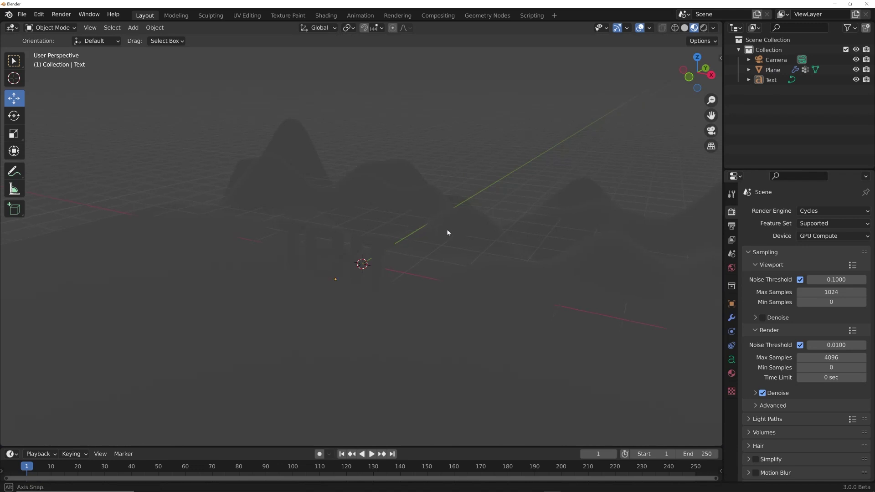
- Add an area light at the origin and raise it about 2.4 m above the text, working in camera view
key("KP_0")
key("shift+a")
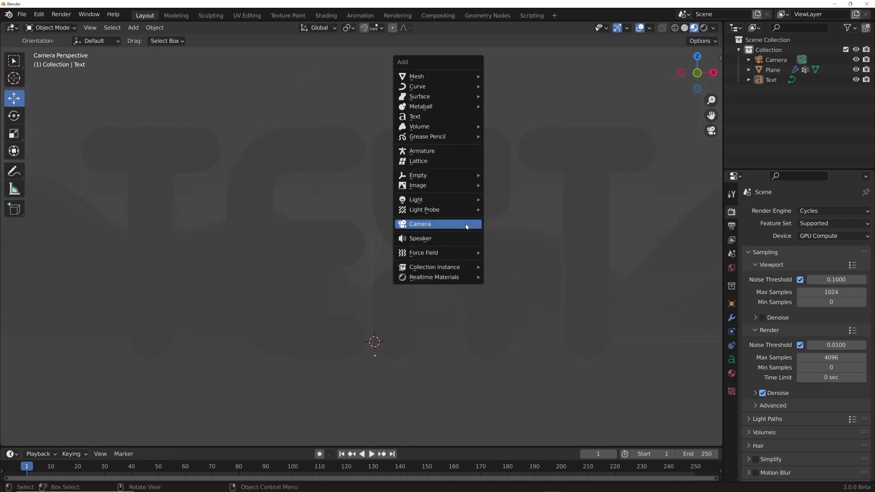
mouse_move(465, 204)
left_click(505, 232)
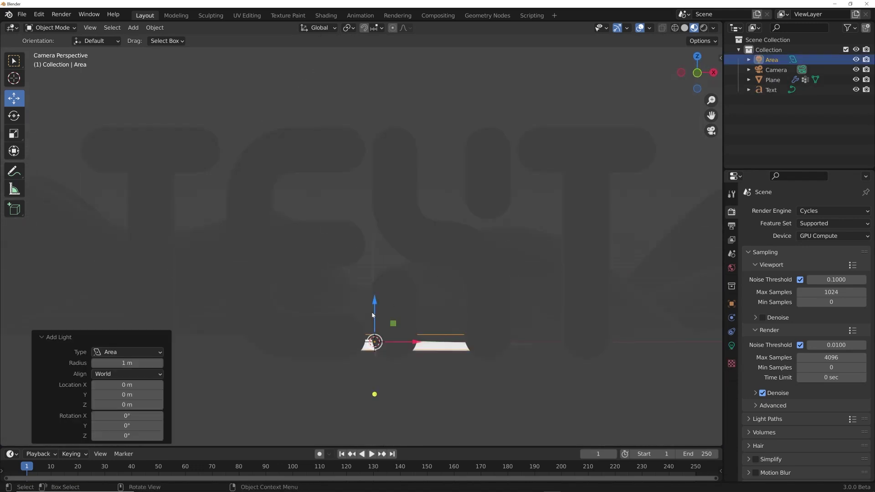
scroll(371, 263, "down", 5)
left_click_drag(366, 246, 366, 50)
- Set the area light's shape to Disk
left_click(731, 345)
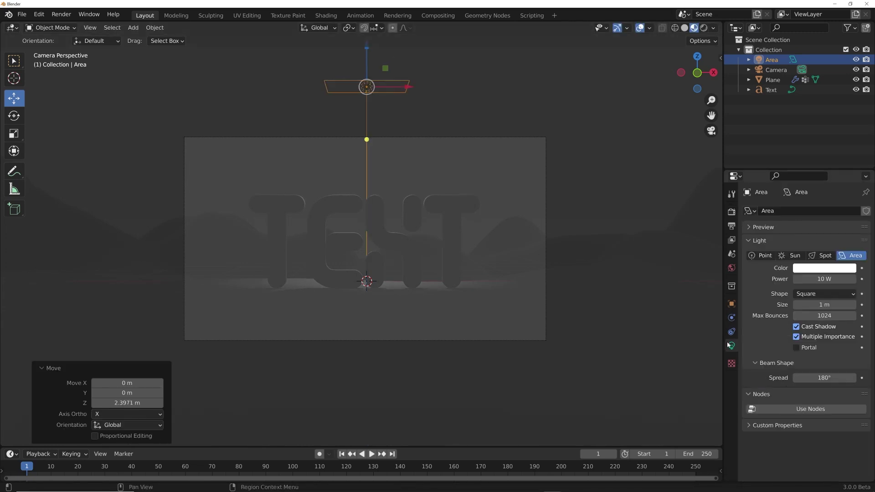
left_click(813, 293)
left_click(805, 328)
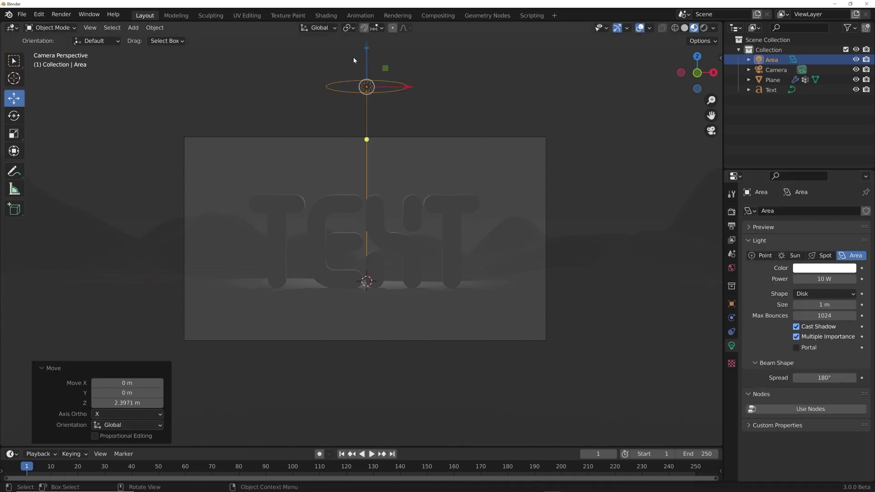
- Raise the disk light a little higher and scale it up by about 3.84
scroll(381, 45, "down", 2)
left_click_drag(366, 92, 366, 67)
key("s")
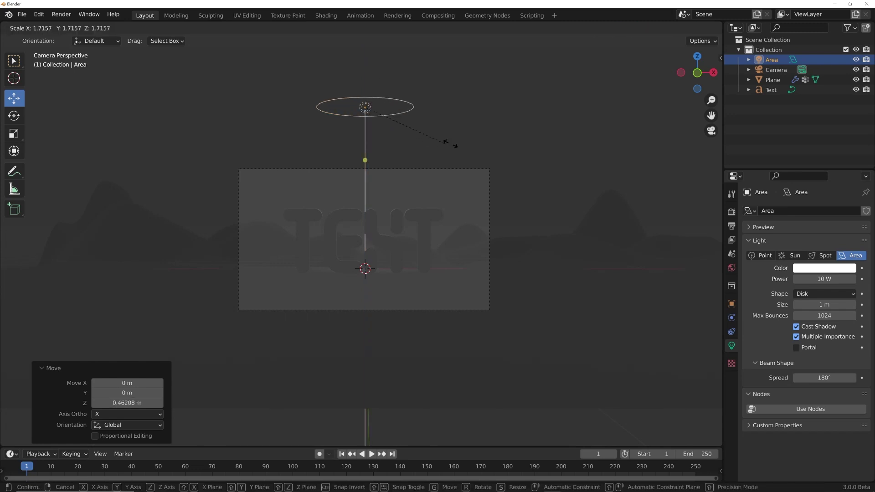
left_click(573, 142)
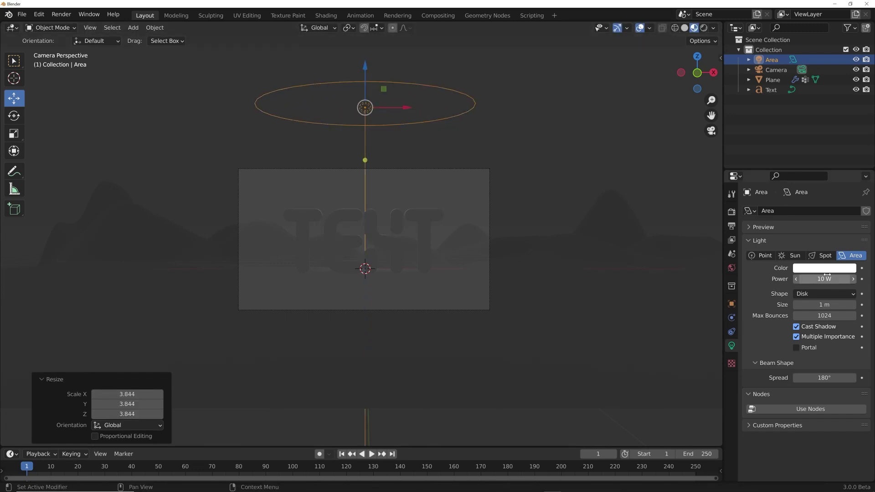
- Set the disk light's power to 800 W, preview it in rendered shading, and return to solid shading
key("Return")
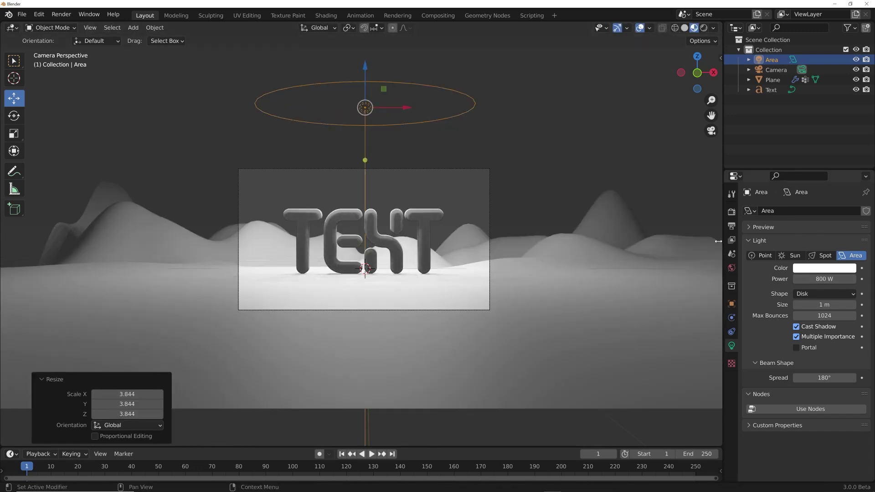
scroll(513, 267, "up", 1)
left_click(703, 28)
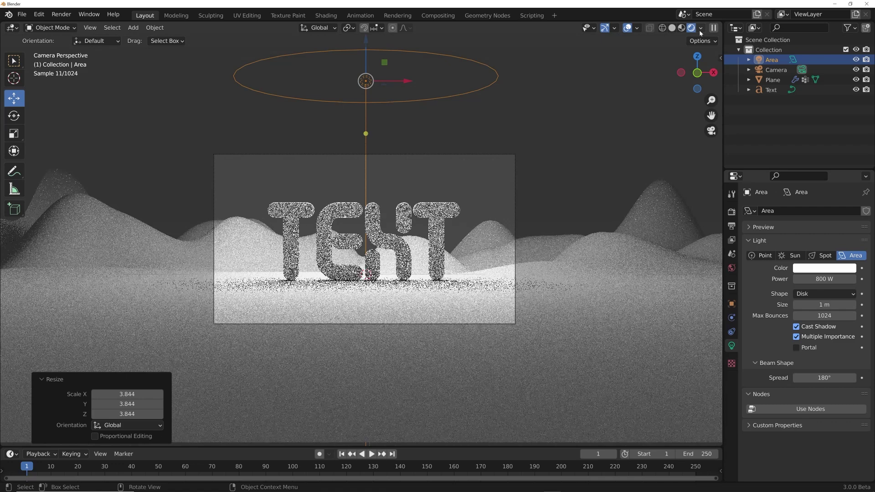
left_click(673, 30)
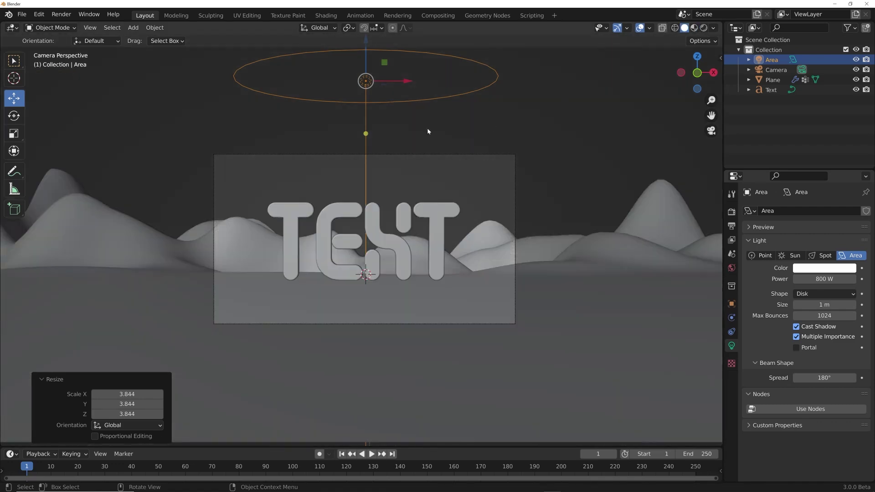
- Duplicate the area light, enlarge the copy, and place it toward the camera and slightly to the side of the original
middle_click_drag(428, 130, 427, 208)
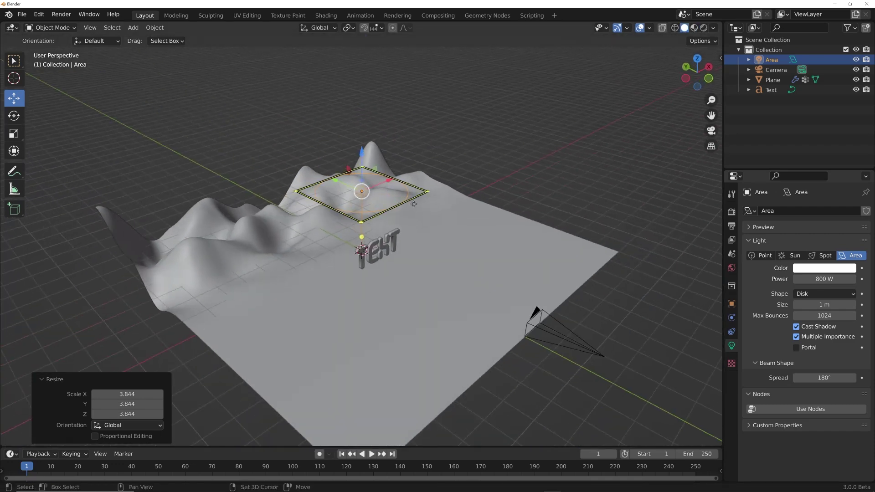
key("shift+d")
left_click(565, 187)
key("s")
left_click(577, 177)
middle_click_drag(577, 177, 382, 250)
key("g")
left_click(405, 242)
scroll(377, 251, "up", 4)
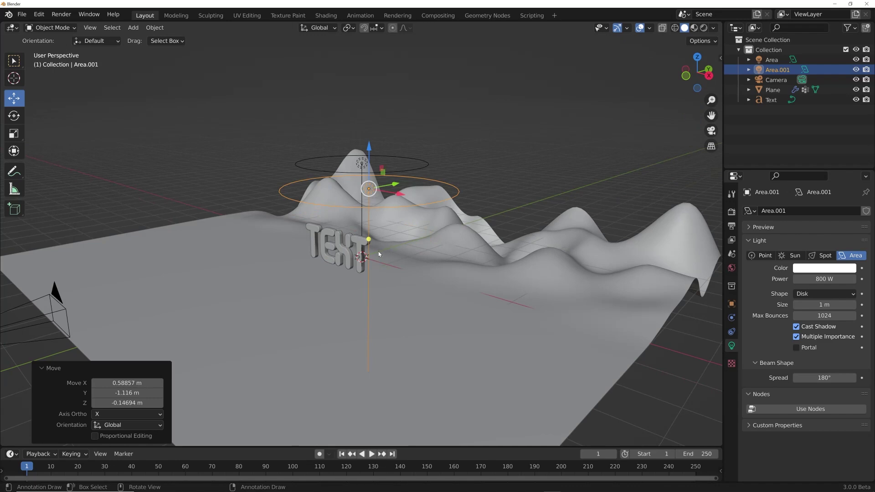
- Trackball-rotate the duplicated light about 68.8° and 7.45° toward the text, and lower it about 0.38 m
key("r")
key("r")
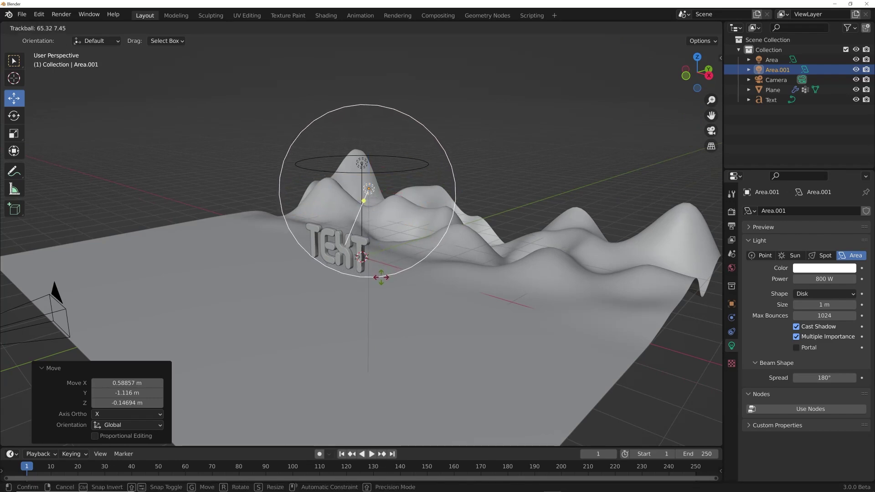
left_click(391, 266)
key("g")
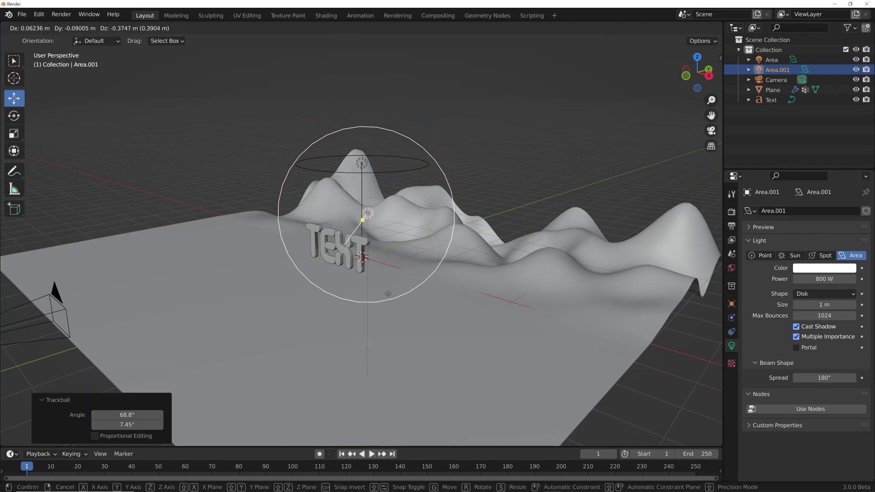
left_click(434, 302)
middle_click_drag(435, 301, 447, 303)
key("KP_0")
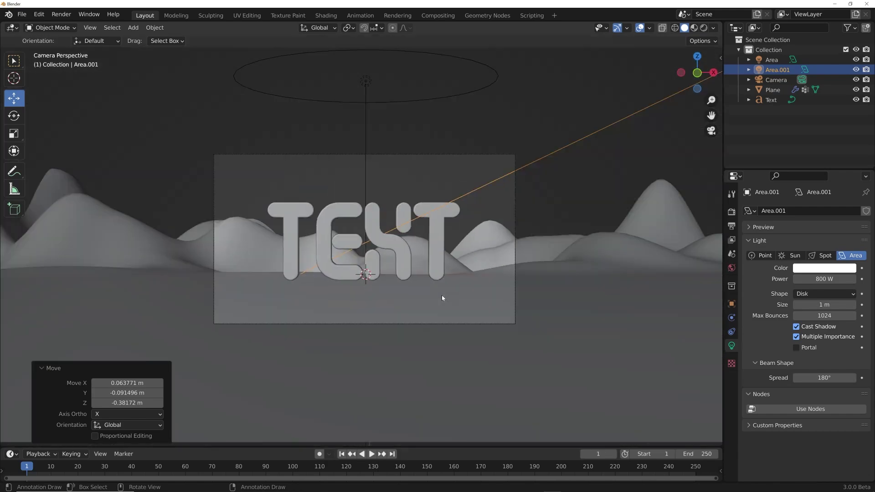
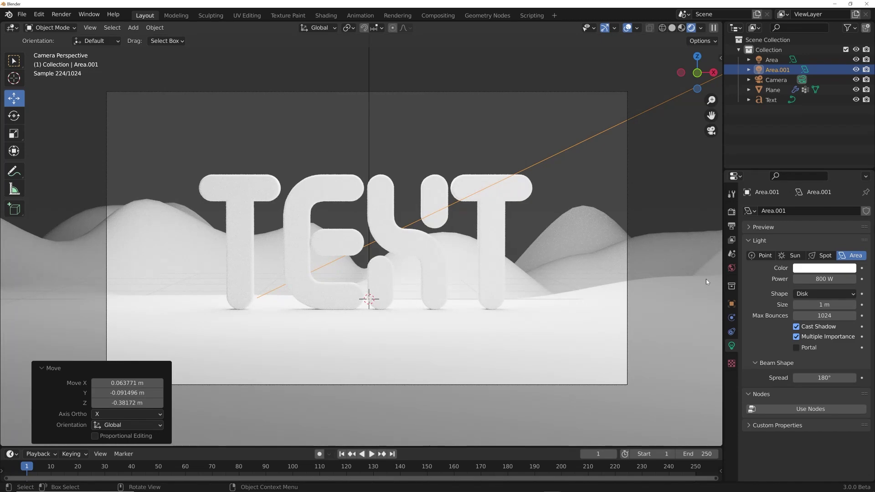
- Try world background color hex CCE6AA with a shifted tint on the color wheel, and undo the color change
left_click(732, 268)
left_click(820, 274)
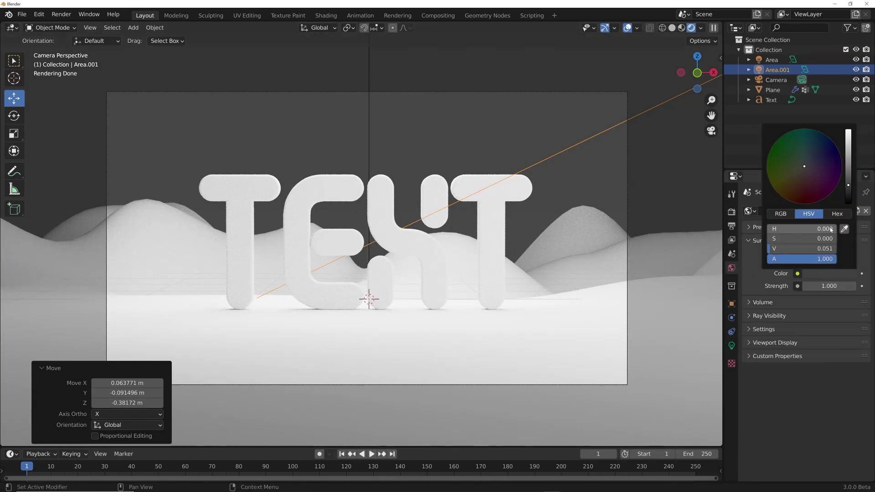
left_click(838, 213)
left_click(802, 228)
type("CCE6AA")
key("Return")
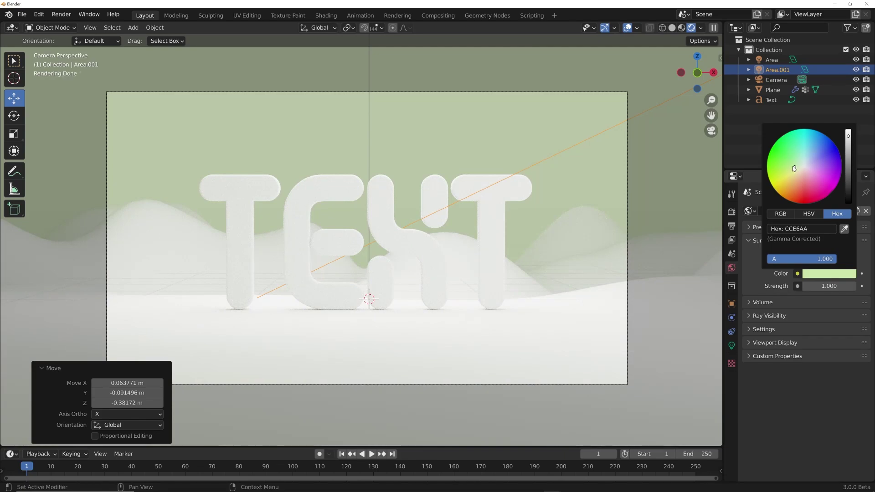
mouse_move(794, 169)
left_mouse_down()
mouse_move(786, 184)
mouse_move(811, 189)
mouse_move(806, 165)
left_mouse_up()
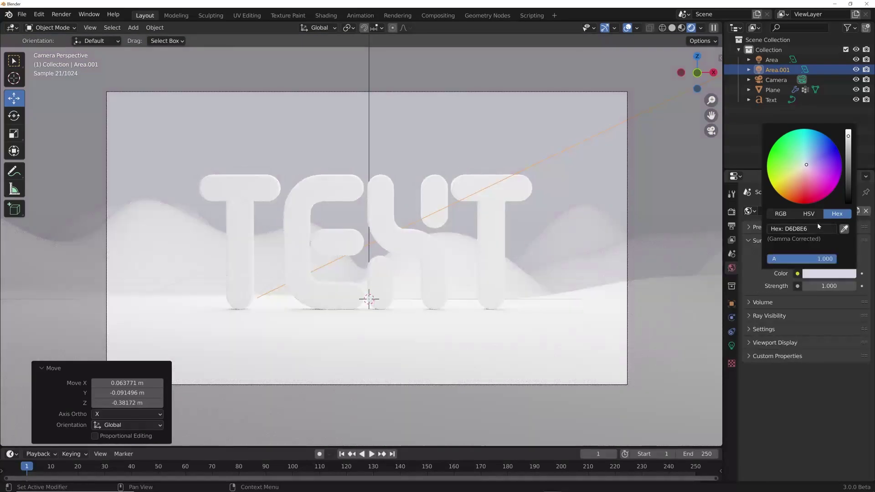
key("ctrl+z")
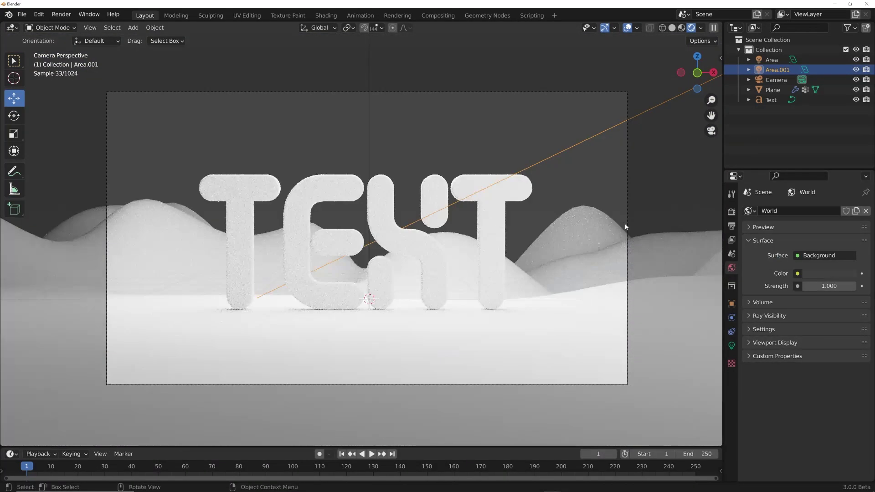
- Set the world background color to hex CCE6AA
left_click(829, 274)
left_click(834, 231)
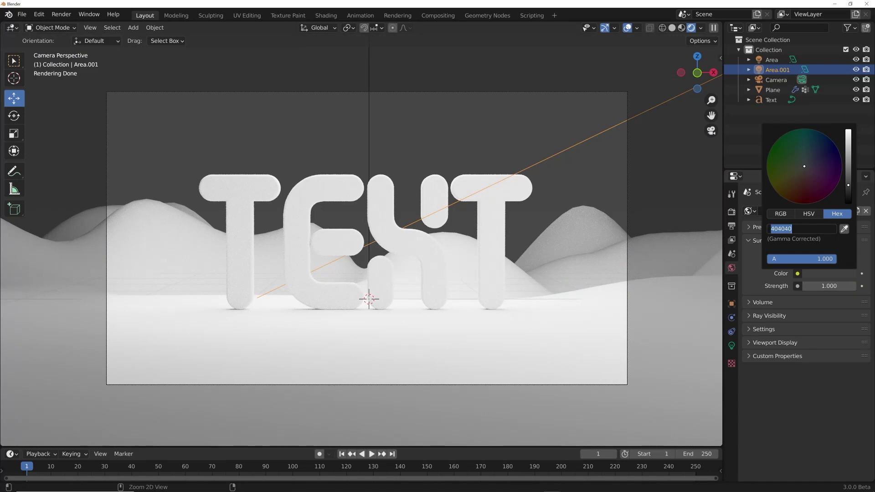
type("CCE6AA")
key("Return")
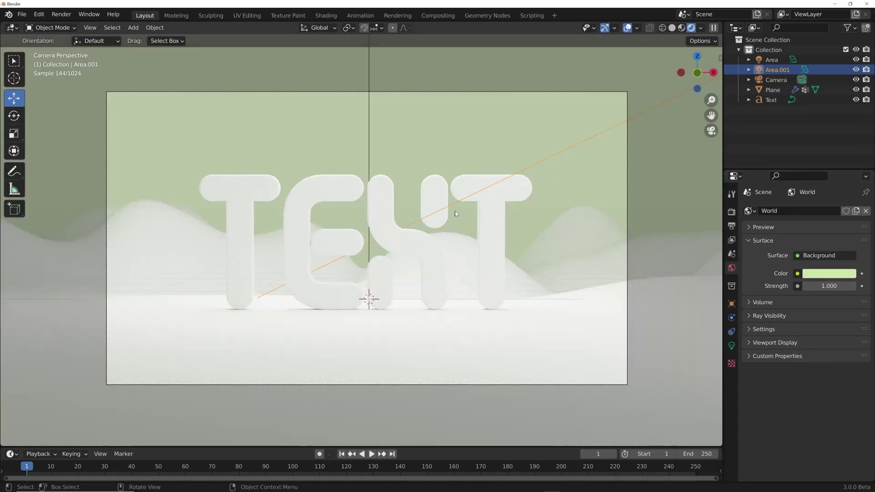
- Leave the camera view, switch the viewport to material preview shading, and add a spot light at the world origin
left_click(672, 28)
mouse_move(450, 214)
middle_mouse_down()
mouse_move(446, 235)
mouse_move(394, 218)
middle_mouse_up()
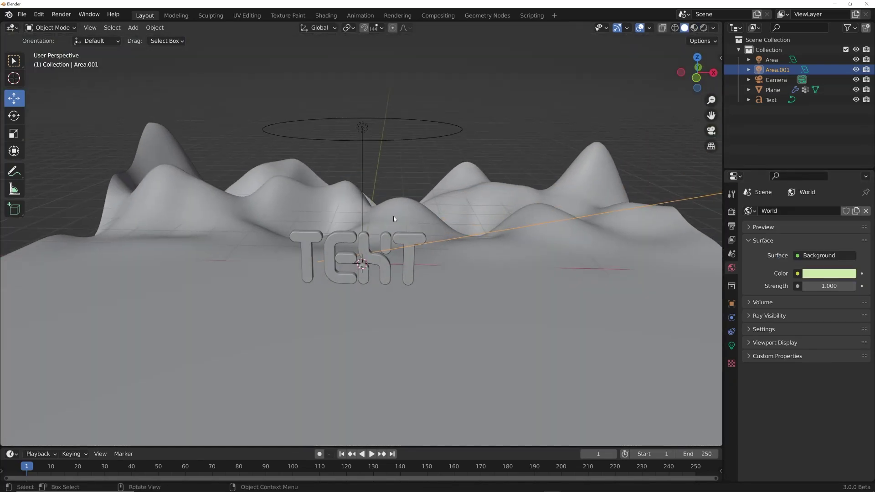
middle_click_drag(373, 252, 395, 244)
scroll(393, 250, "down", 3)
left_click(695, 29)
scroll(395, 244, "up", 2)
key("shift+a")
mouse_move(396, 246)
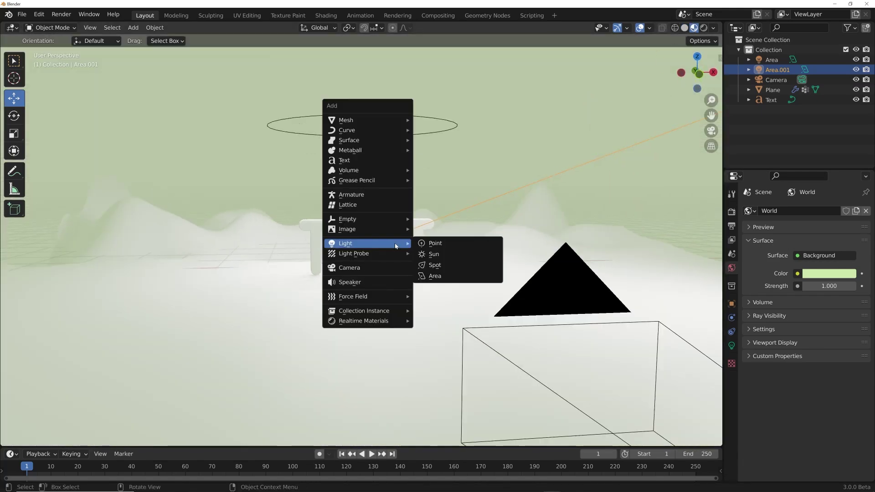
left_click(433, 265)
- Scale the spot light to about 0.489 and move it up beside the duplicated area light on the camera side of the text
scroll(434, 291, "down", 4)
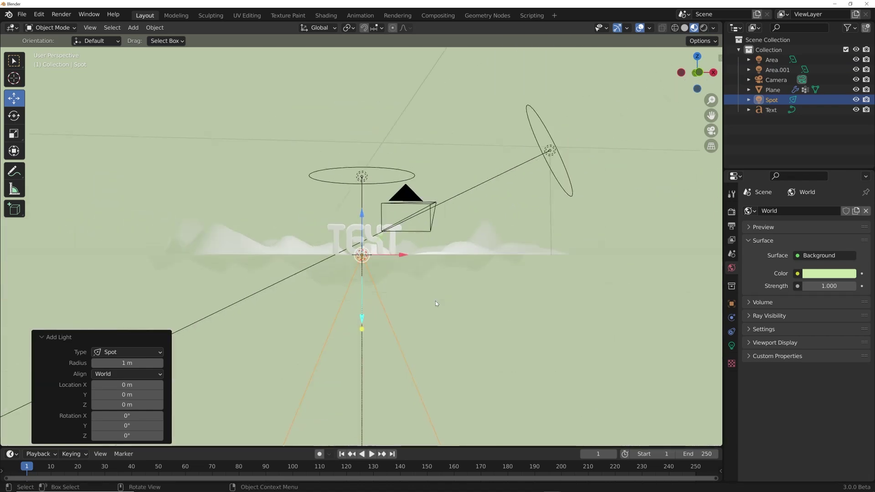
key("s")
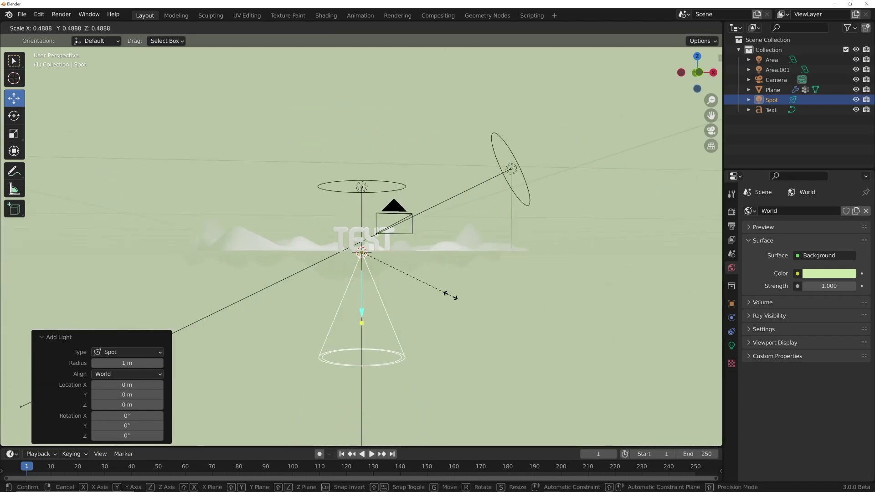
left_click(410, 298)
middle_click_drag(412, 299, 443, 304)
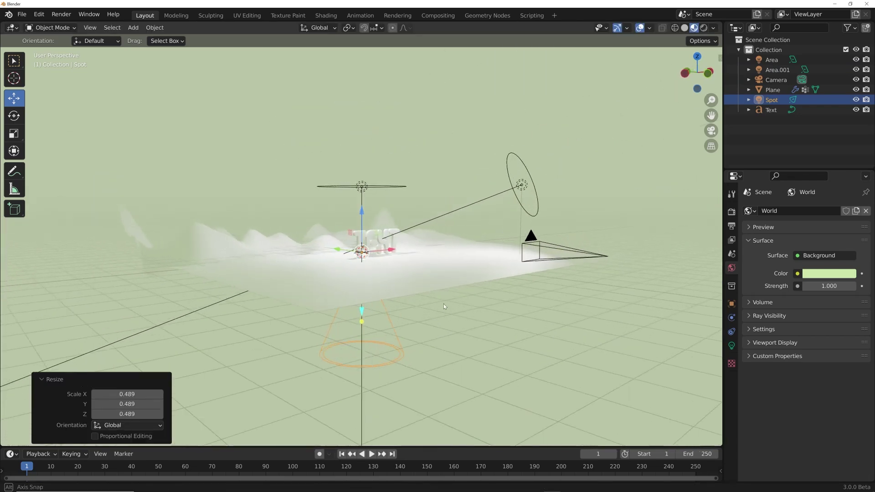
key("g")
left_click(495, 243)
middle_click_drag(595, 212, 270, 252)
key("g")
left_click(491, 283)
- Trackball-rotate the spot light about 61.3° and 6.3° toward the text, and preview it through the camera in rendered shading
key("r")
key("r")
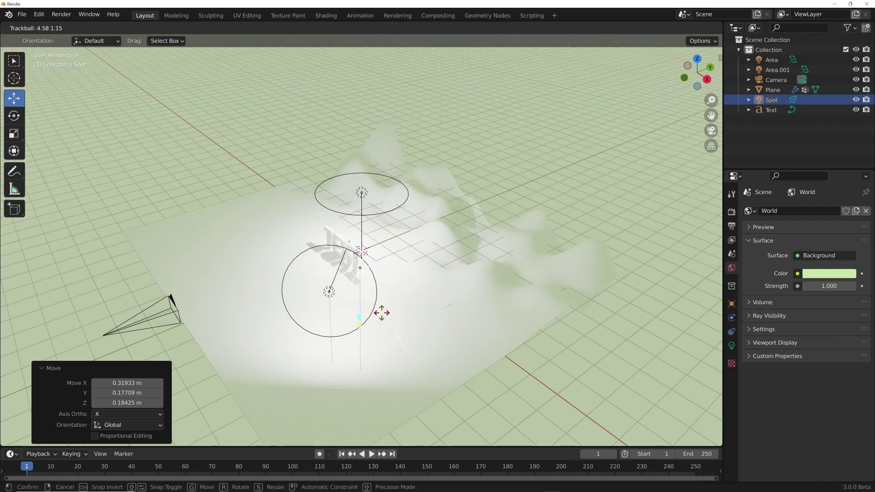
left_click(384, 337)
key("KP_0")
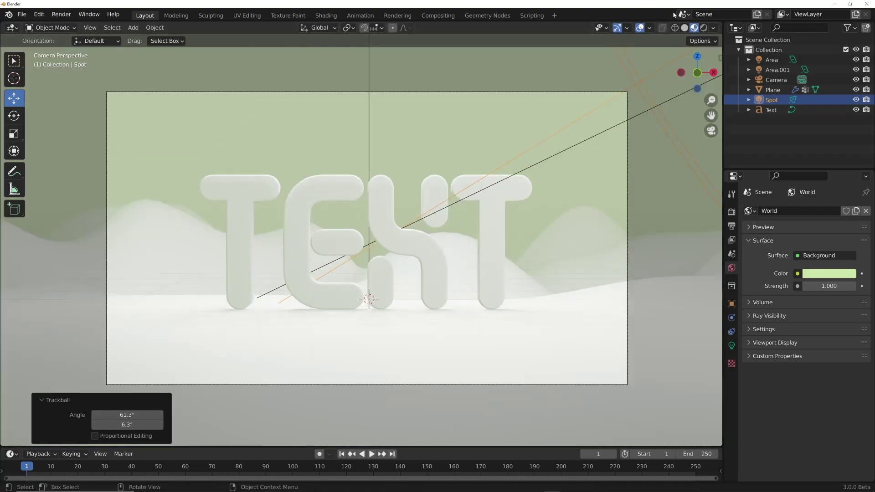
left_click(704, 27)
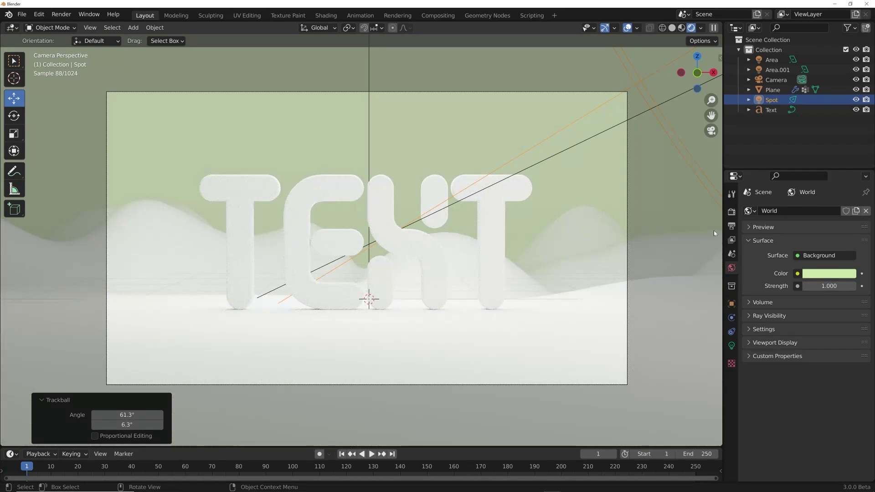
- Set the color management look to High Contrast and lower the exposure to about -2.589
left_click(731, 212)
scroll(816, 368, "down", 4)
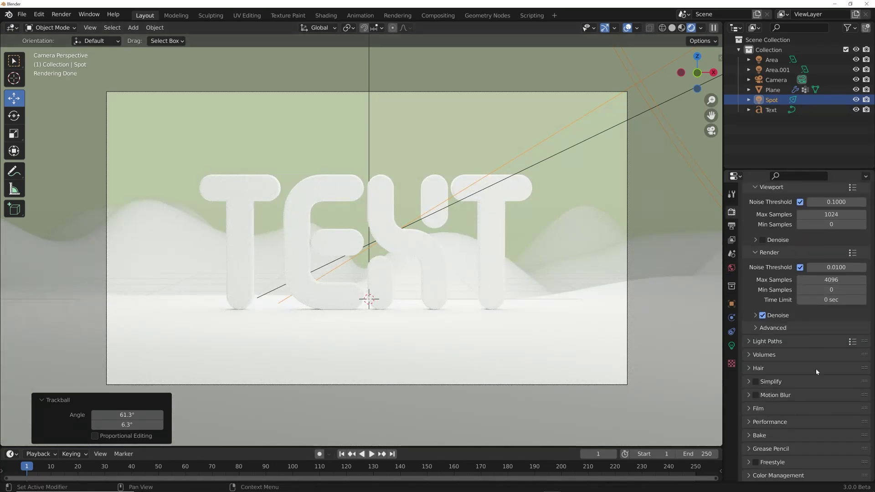
scroll(816, 368, "up", 1)
scroll(791, 480, "down", 5)
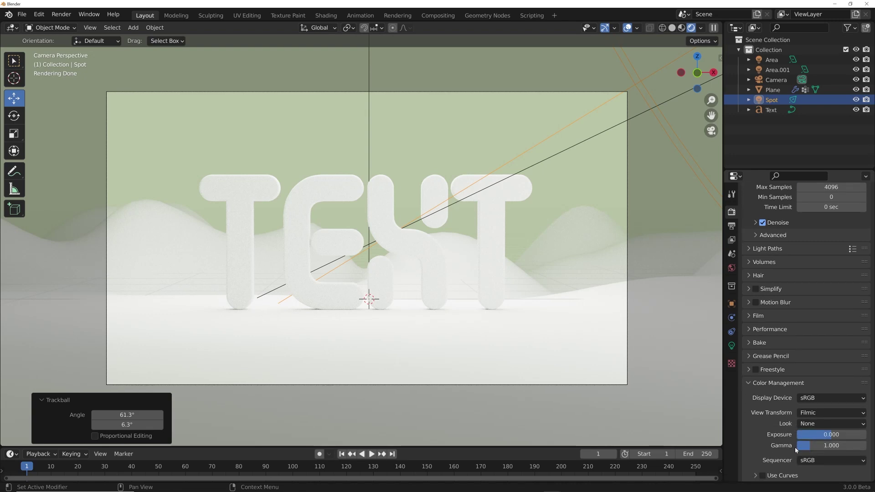
left_click(821, 424)
left_click(820, 400)
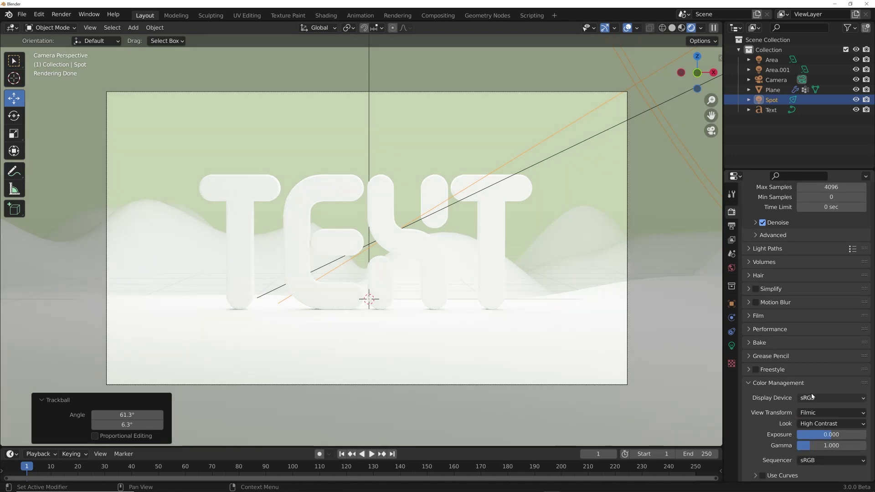
left_click_drag(832, 439, 808, 439)
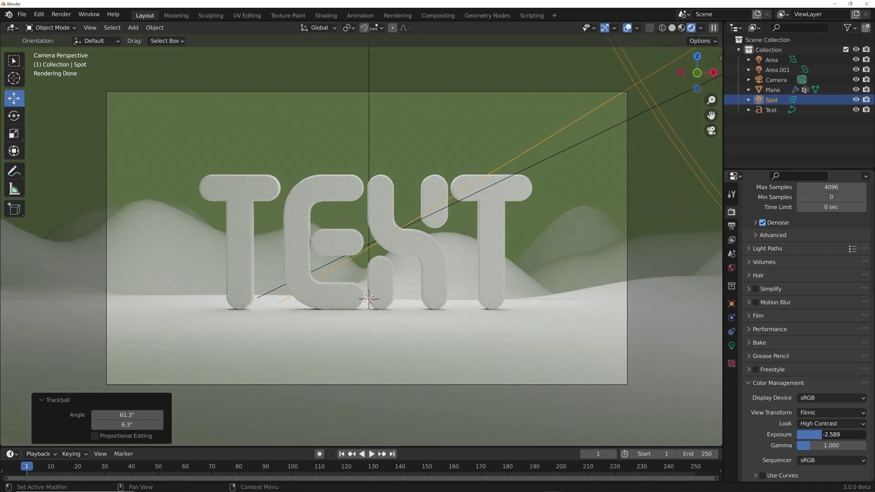
- Switch to material preview outside the camera view and set the spot light's power to 30000 W
left_click(682, 27)
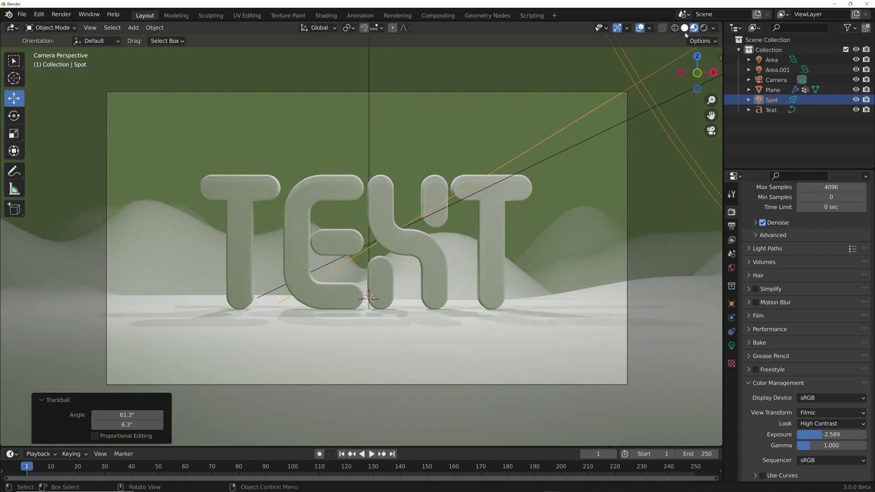
key("KP_0")
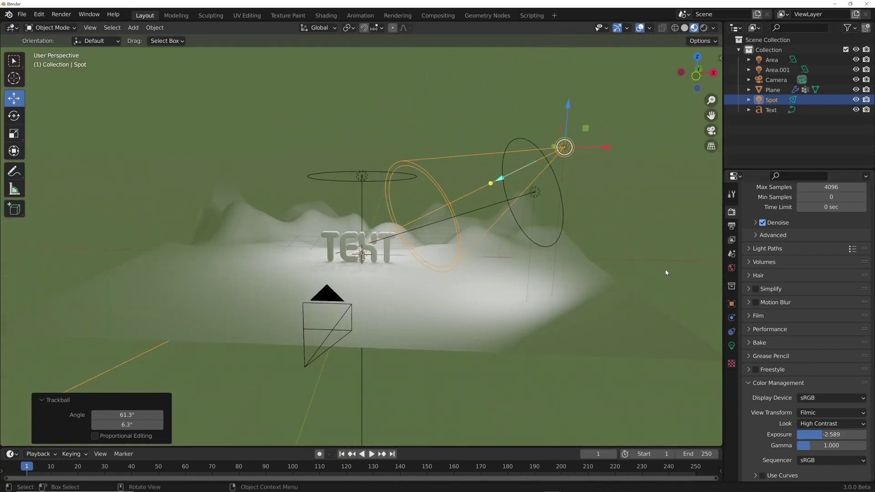
left_click(731, 346)
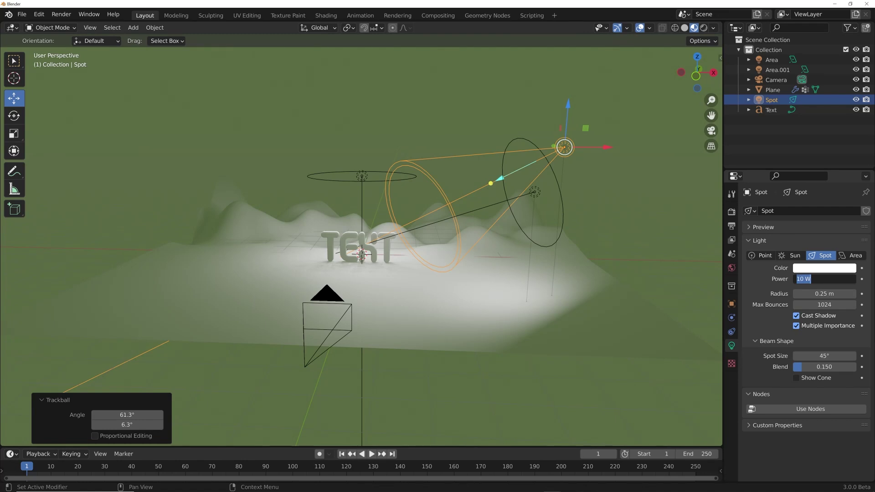
type("00")
key("Return")
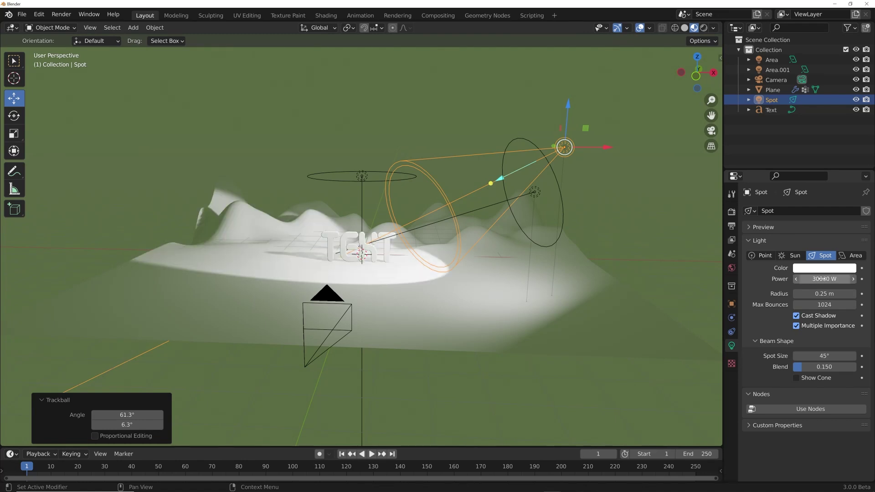
- Move the spot light farther from the text by about 1.47 m in X, -0.97 m in Y and 0.97 m in Z
middle_click_drag(489, 175, 530, 200)
key("g")
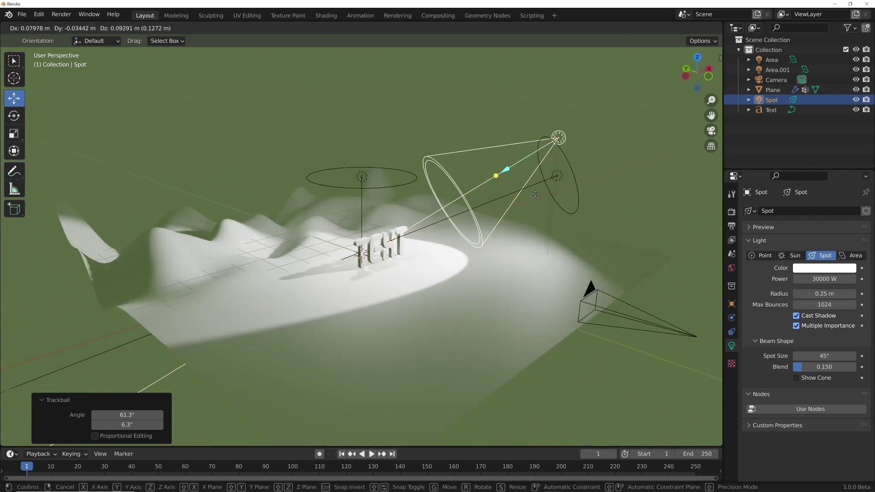
left_click(579, 172)
middle_click_drag(546, 186, 491, 209)
key("KP_0")
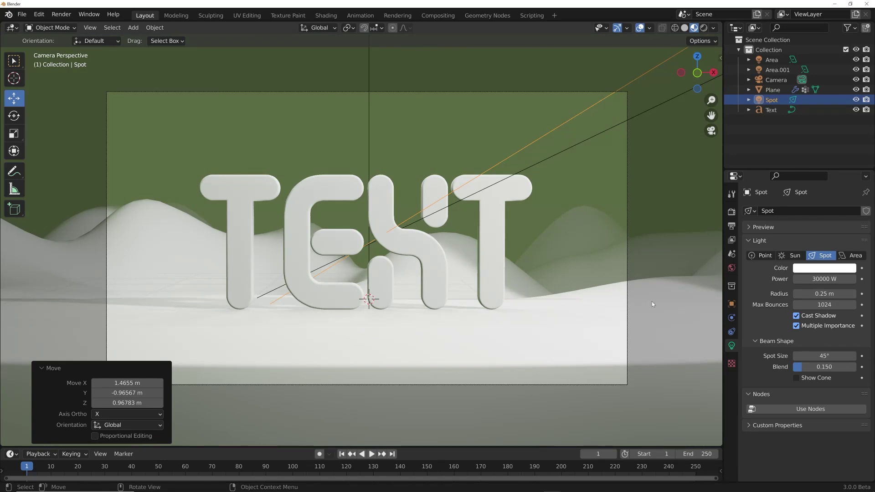
- Narrow the spot light's cone to a spot size of about 26.6° and check it through the camera
left_click_drag(823, 355, 796, 355)
middle_click_drag(292, 268, 250, 293)
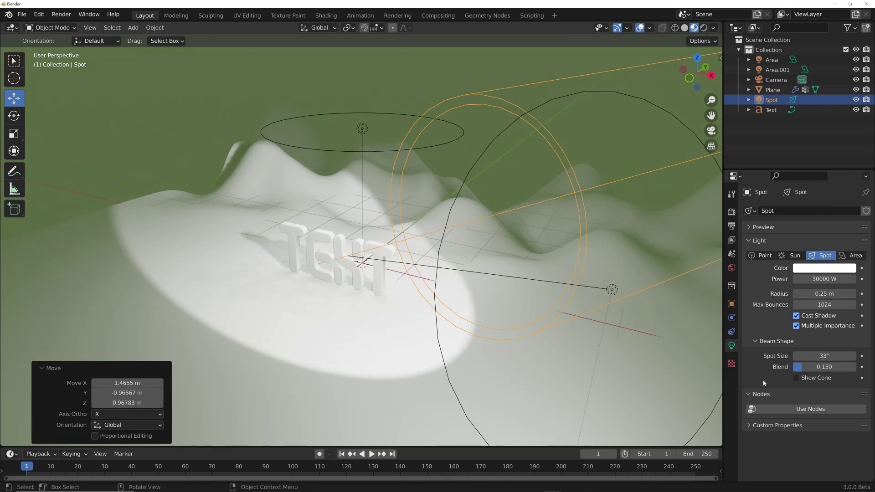
left_click_drag(825, 356, 808, 355)
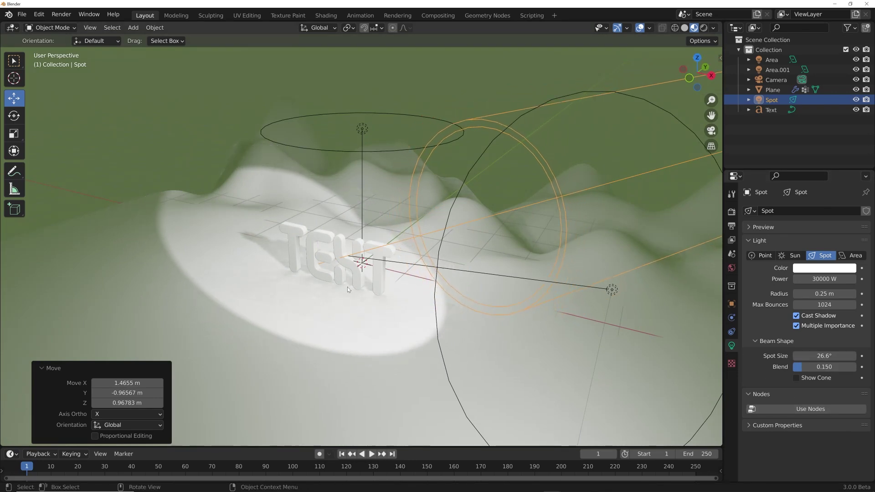
key("KP_0")
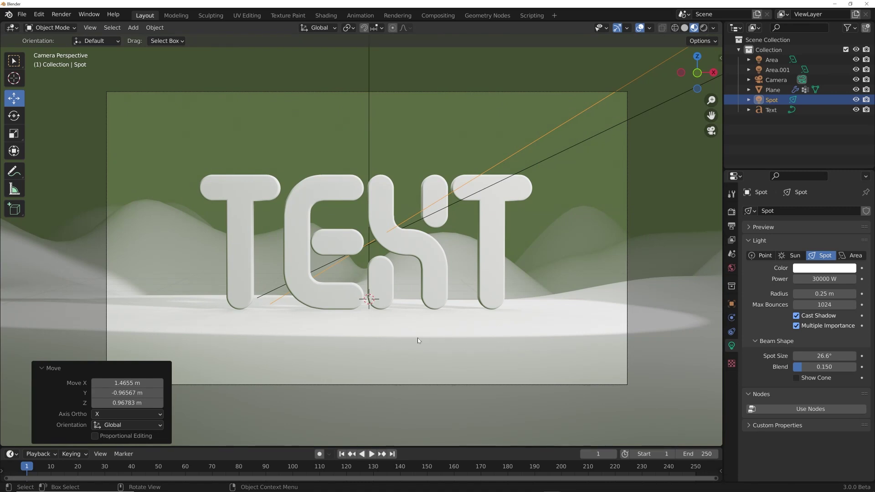
- Soften the spot light by setting its radius to about 1.05 m while previewing in rendered shading
left_click_drag(824, 294, 835, 293)
key("ctrl+z")
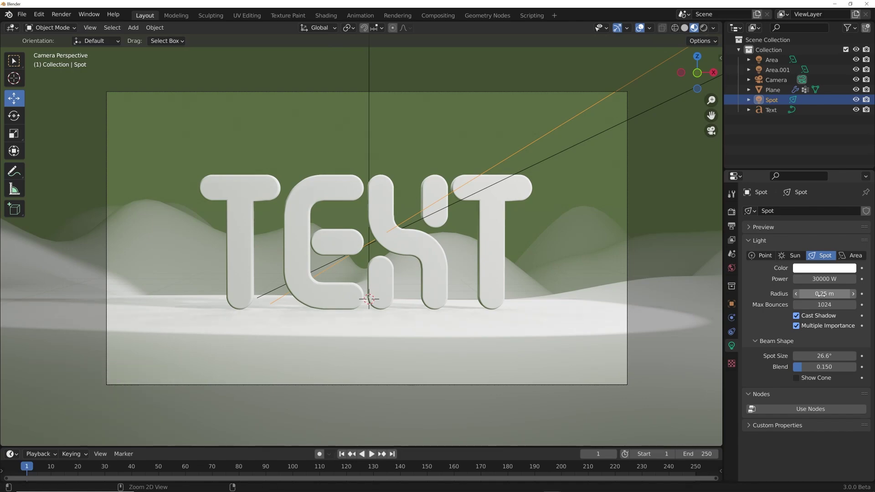
left_click(704, 29)
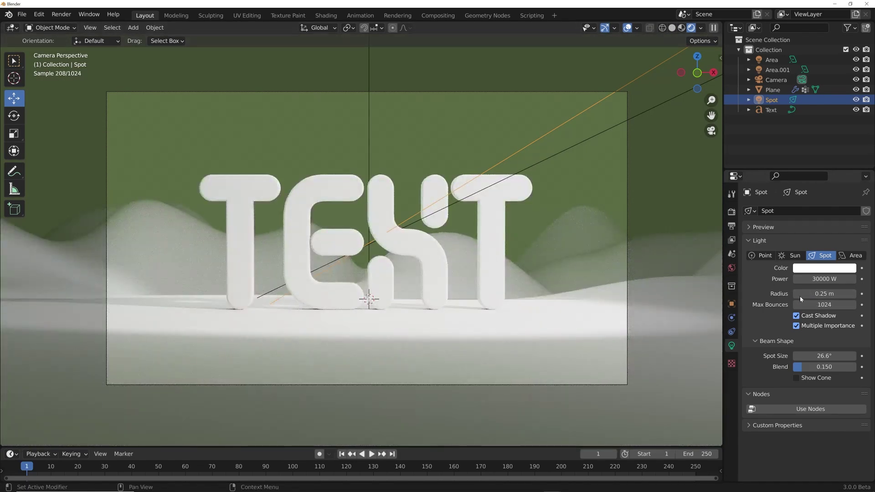
left_click_drag(801, 299, 843, 299)
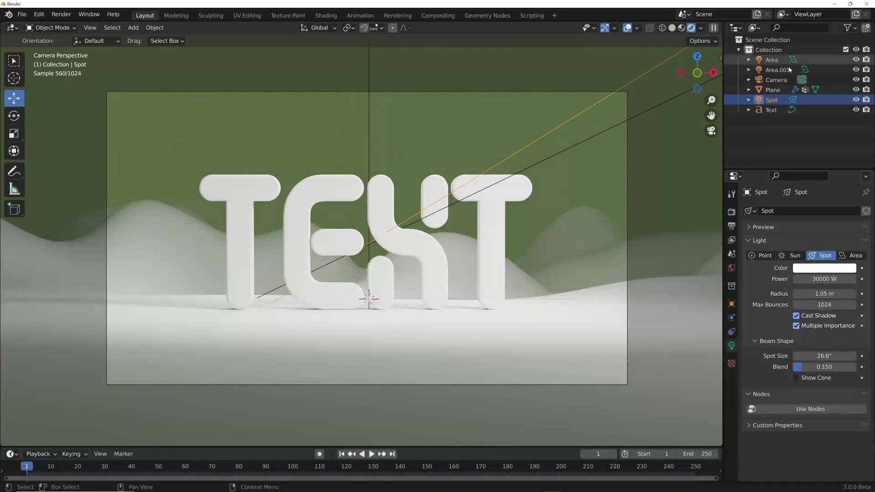
- Set the power of the duplicated area light, Area.001, to 1000 W
left_click(775, 70)
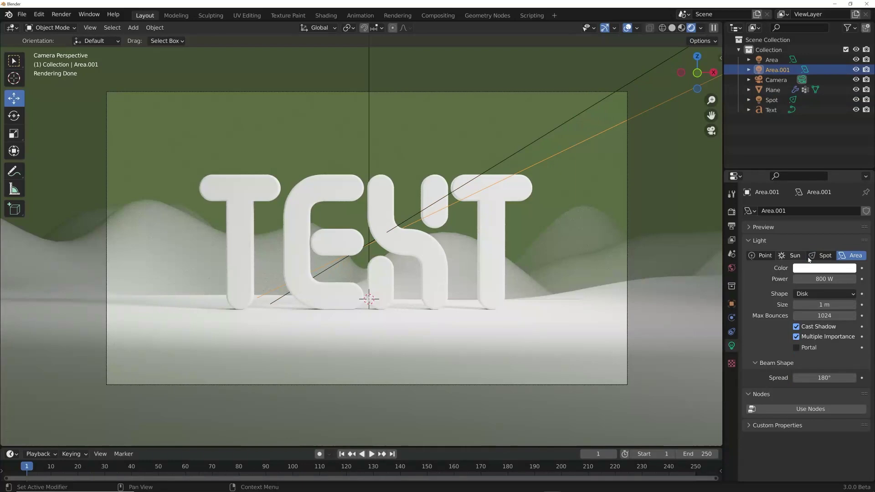
left_click(824, 279)
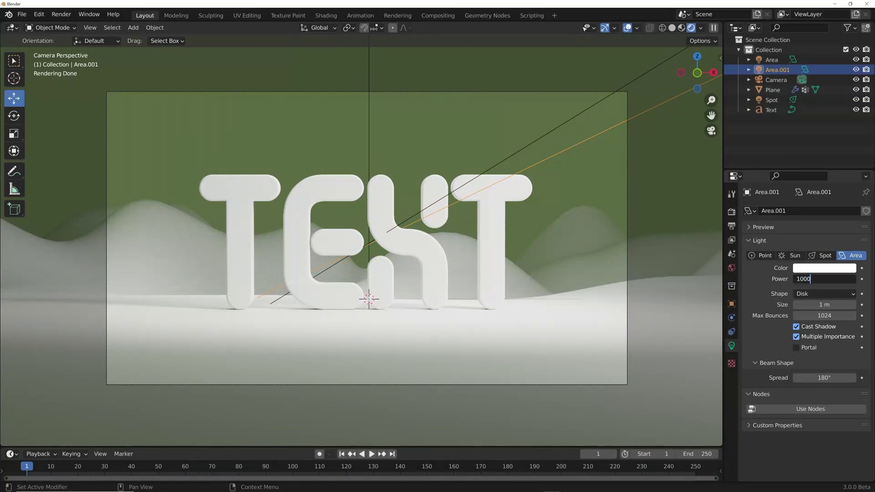
key("Return")
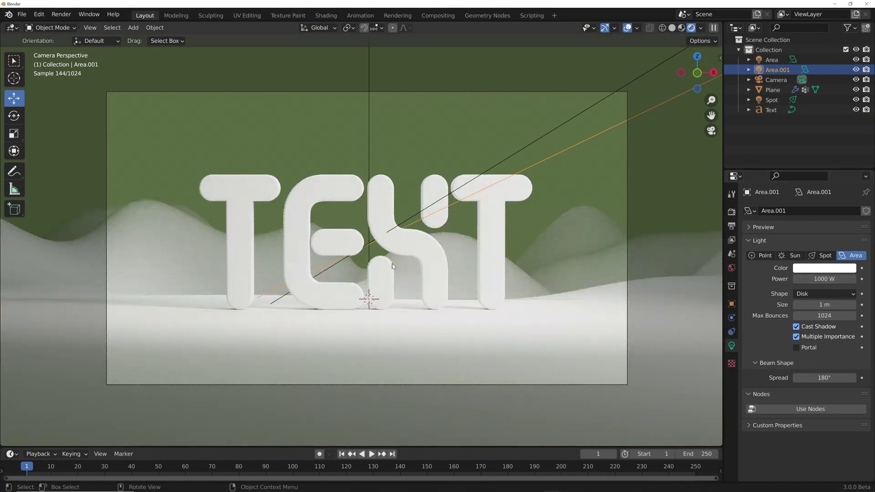
- Select the mountain plane and raise its Displace modifier strength to 6.6 in rendered shading
left_click(671, 28)
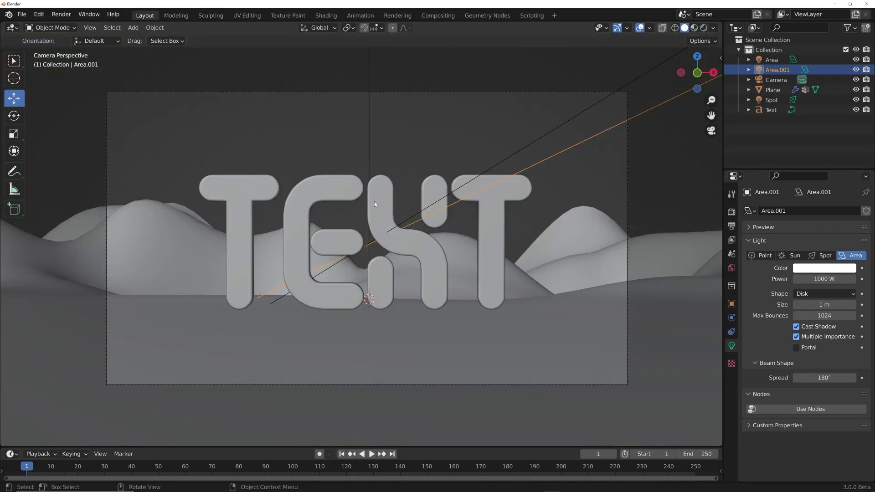
middle_click_drag(431, 204, 415, 222)
left_click(436, 264)
key("KP_0")
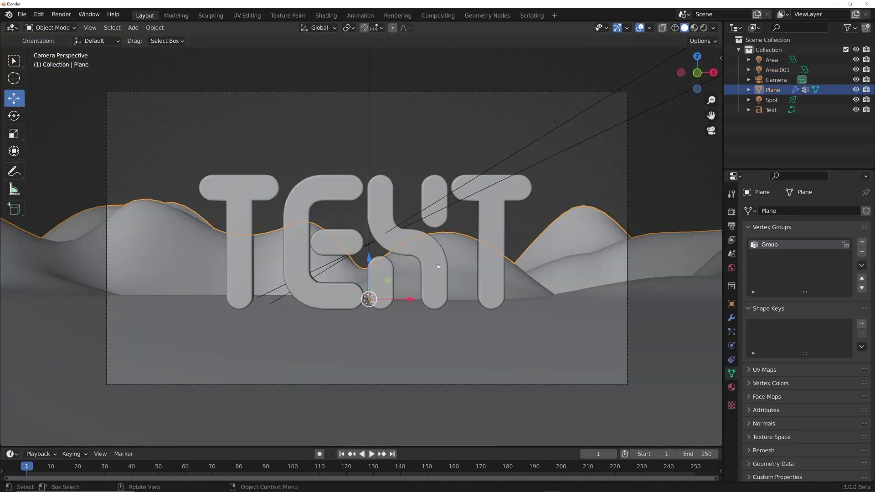
left_click(704, 28)
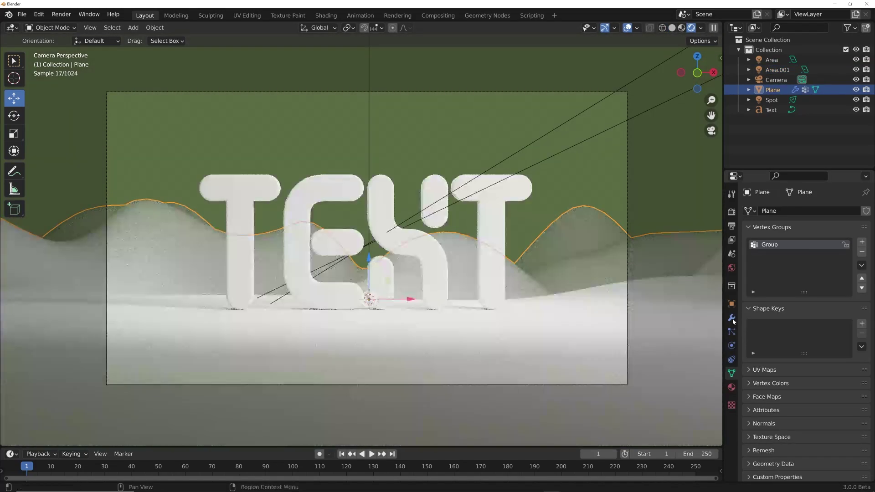
left_click(732, 318)
left_click_drag(824, 291, 826, 299)
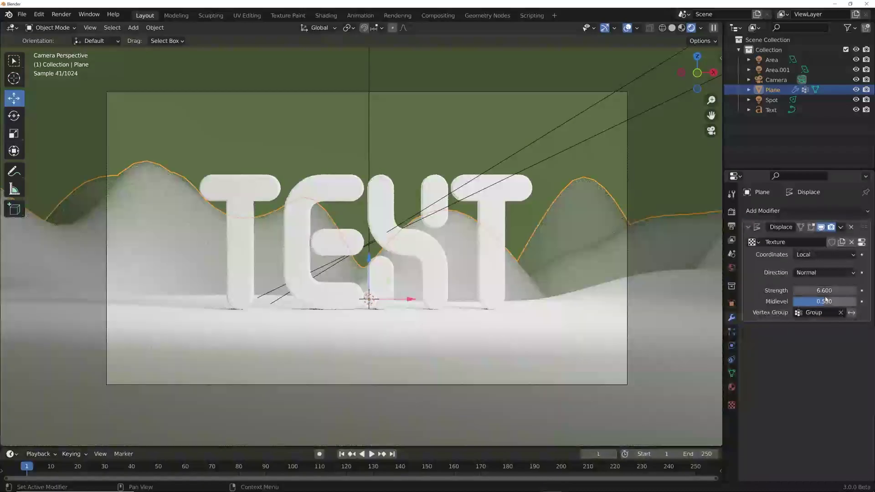
- Reduce the plane's Clouds texture size to 0.99 and its Displace strength to 3.4 in solid shading
left_click(672, 28)
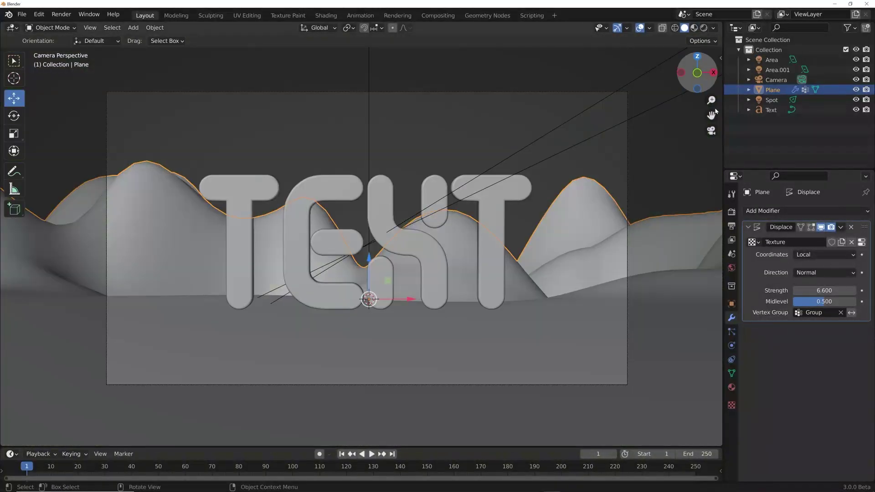
left_click(862, 242)
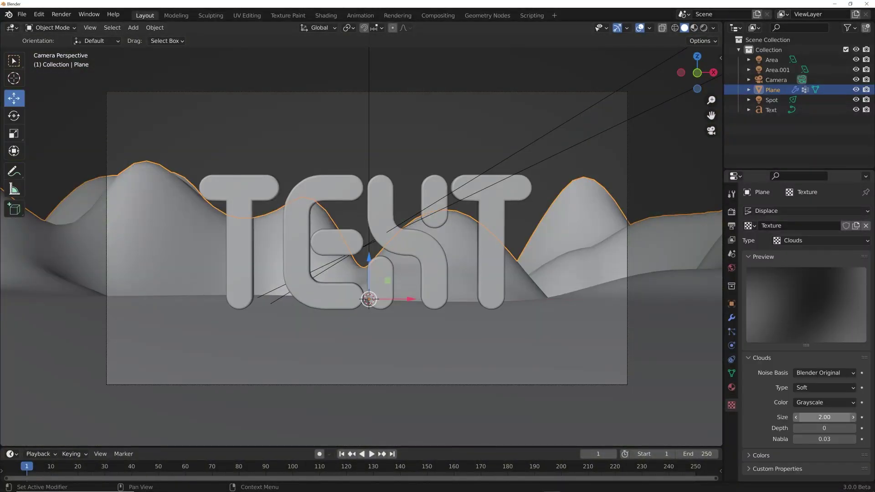
left_click_drag(824, 417, 797, 417)
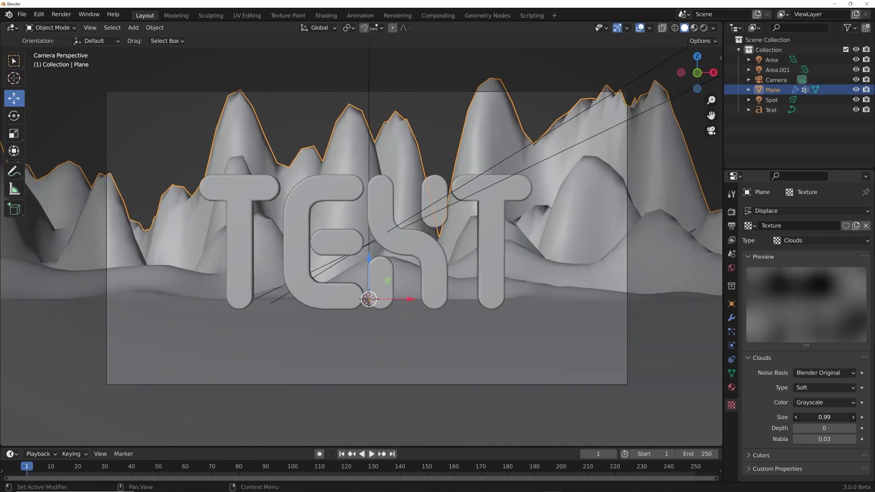
left_click(731, 317)
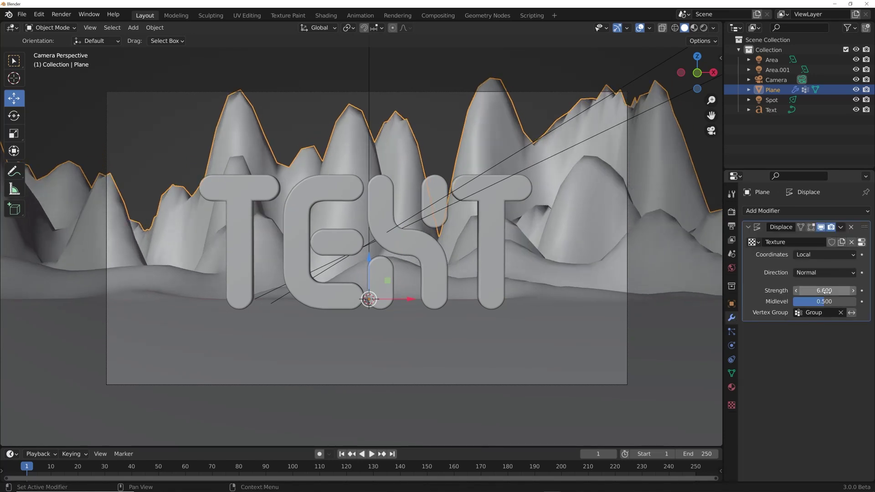
left_click_drag(827, 292, 812, 291)
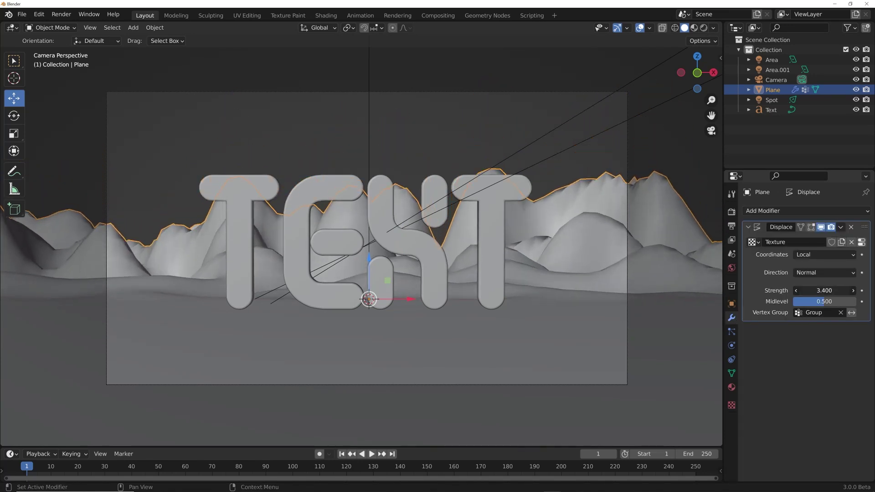
- Add a Subdivision Surface modifier to the plane and place it before Displace in the modifier stack
left_click(801, 211)
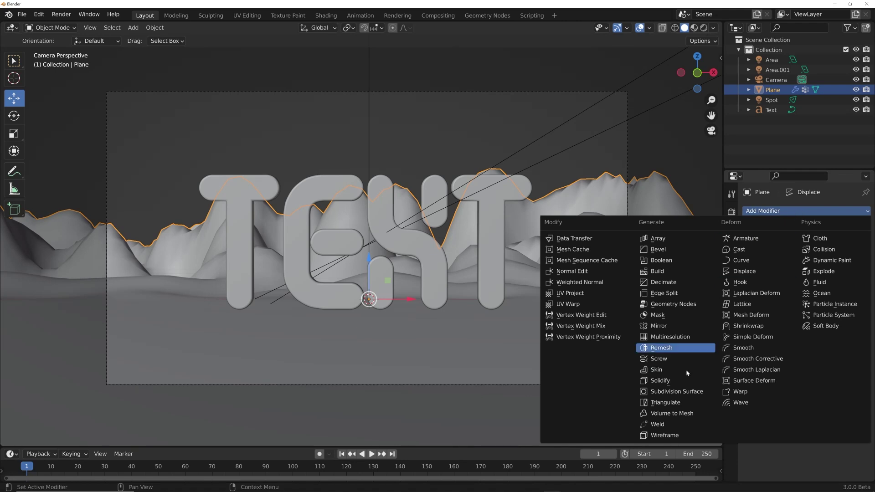
left_click(678, 391)
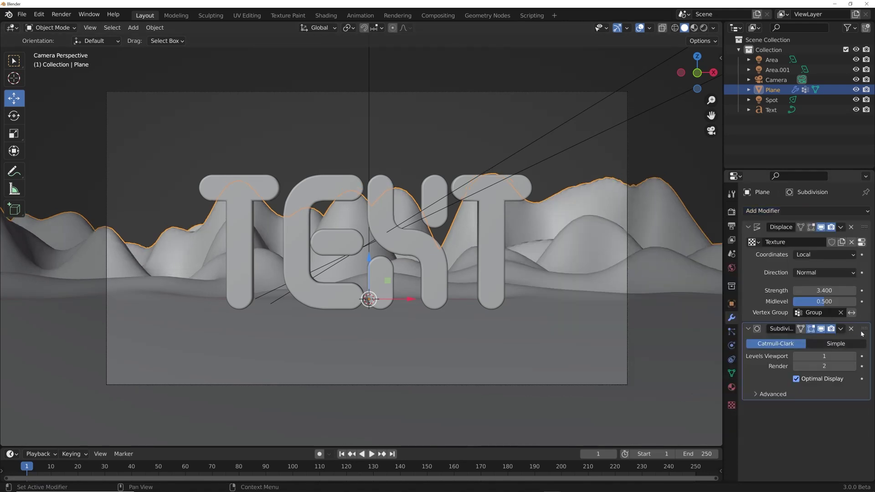
left_click_drag(865, 329, 830, 236)
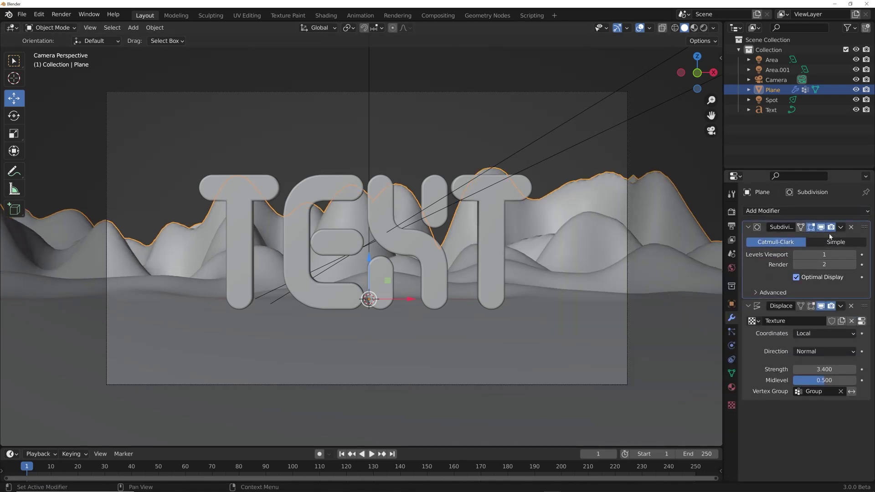
- Adjust the plane's Displace strength slightly and set its Clouds texture size to 1.09
left_click_drag(829, 369, 816, 370)
left_click(862, 321)
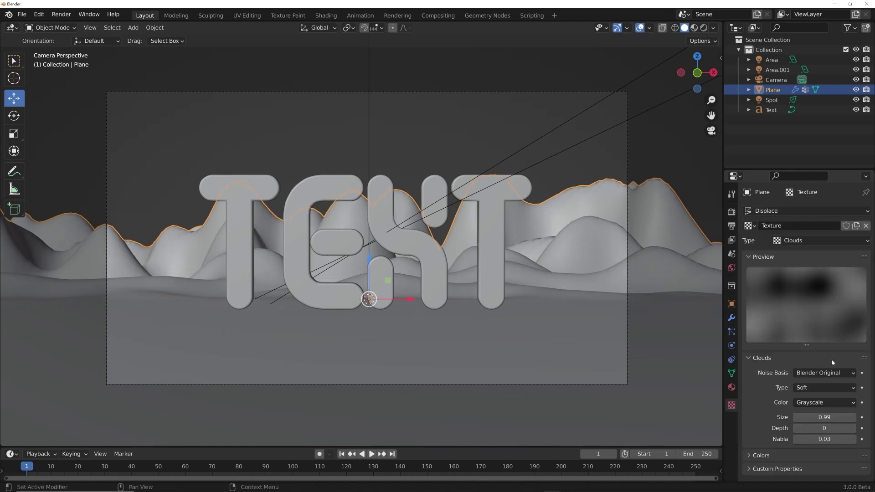
mouse_move(821, 417)
left_mouse_down()
mouse_move(839, 417)
mouse_move(825, 417)
left_mouse_up()
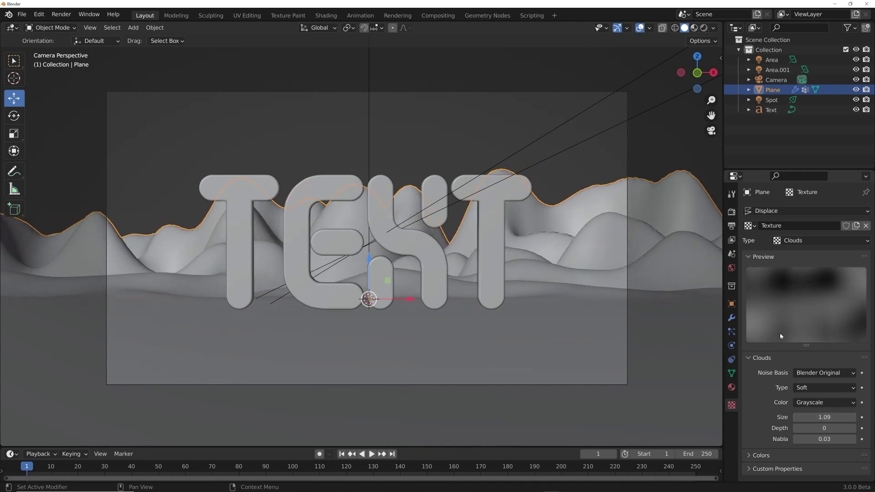
- Inspect the reshaped mountains behind the text in rendered shading, from an angled solid view and through the camera
left_click(704, 28)
left_click(525, 126)
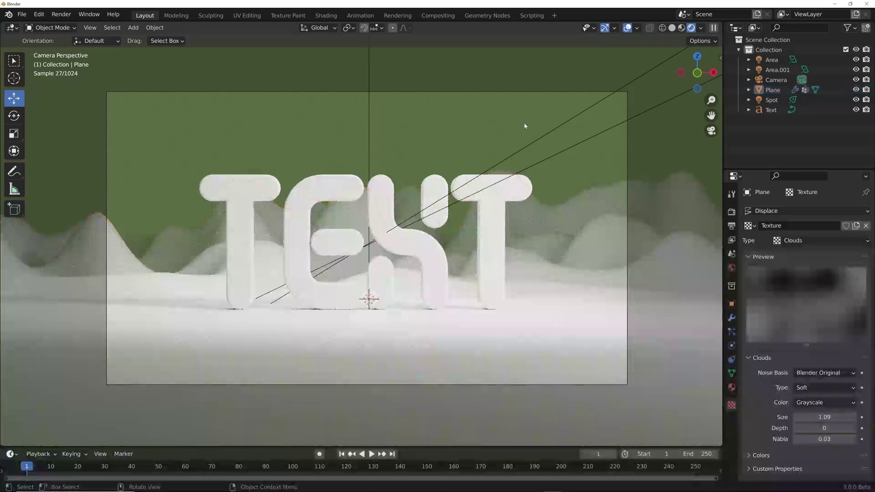
left_click(672, 28)
mouse_move(523, 206)
middle_mouse_down()
mouse_move(349, 273)
mouse_move(398, 254)
middle_mouse_up()
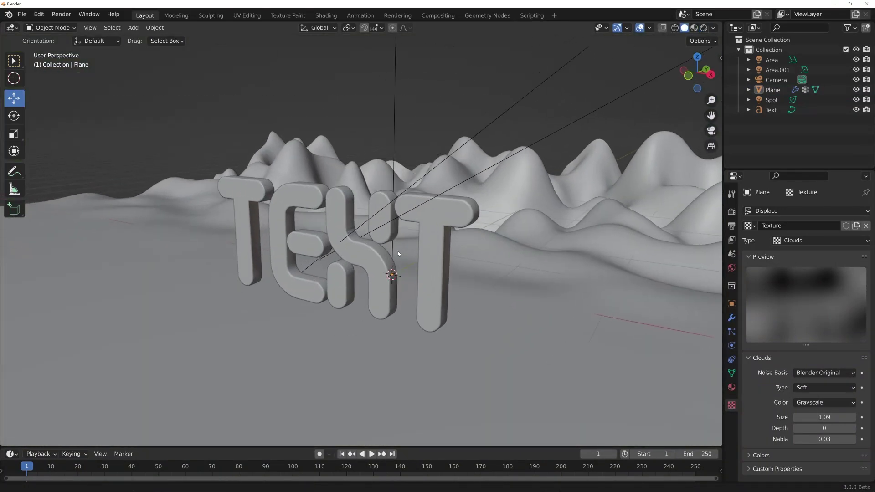
key("KP_0")
scroll(335, 284, "up", 3)
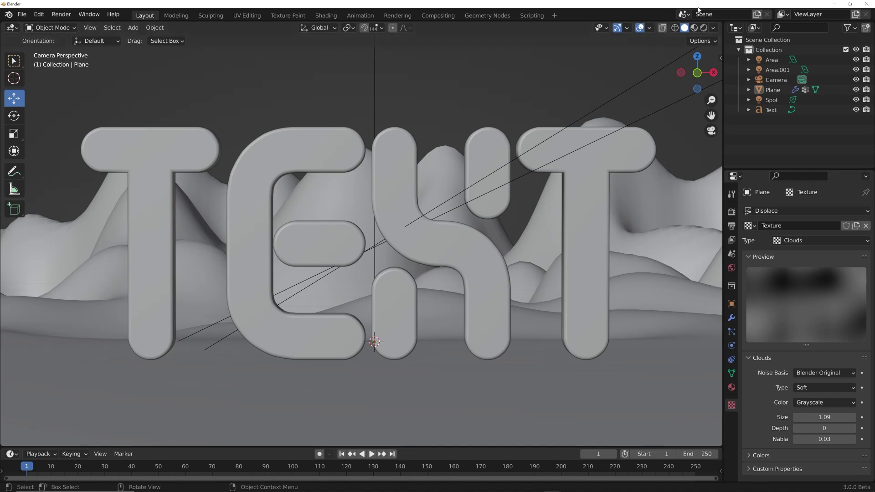
left_click(718, 28)
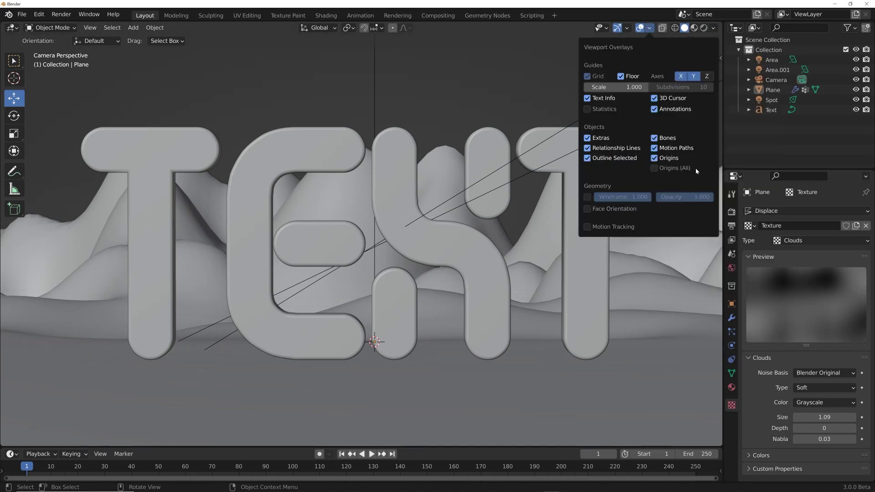
left_click(716, 30)
left_click(714, 29)
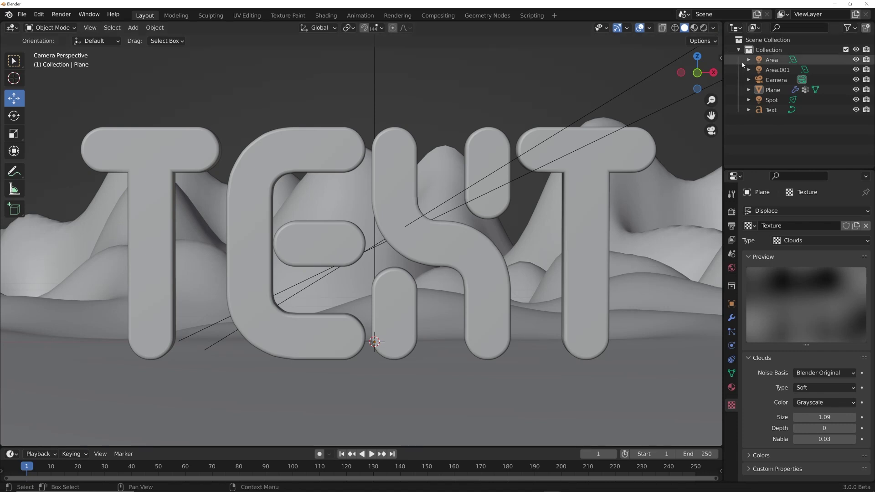
- Enable depth of field on the camera and compare the blur in solid and rendered shading
left_click(776, 80)
left_click(735, 344)
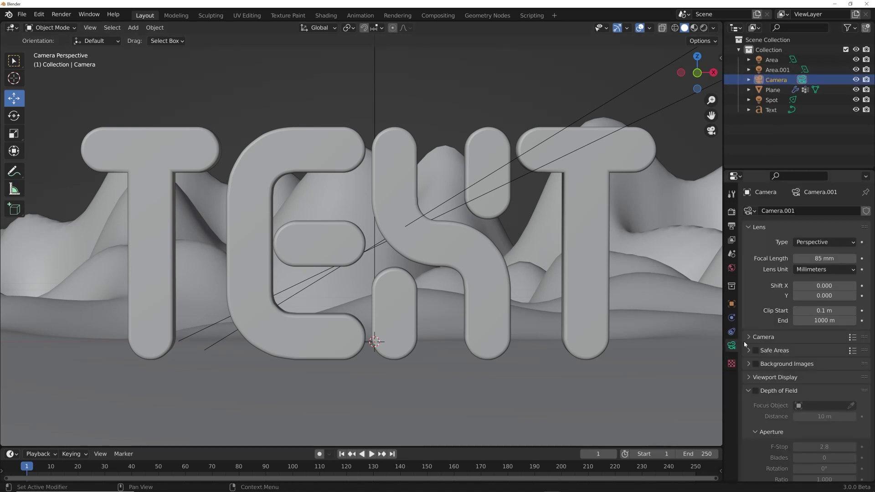
left_click(759, 393)
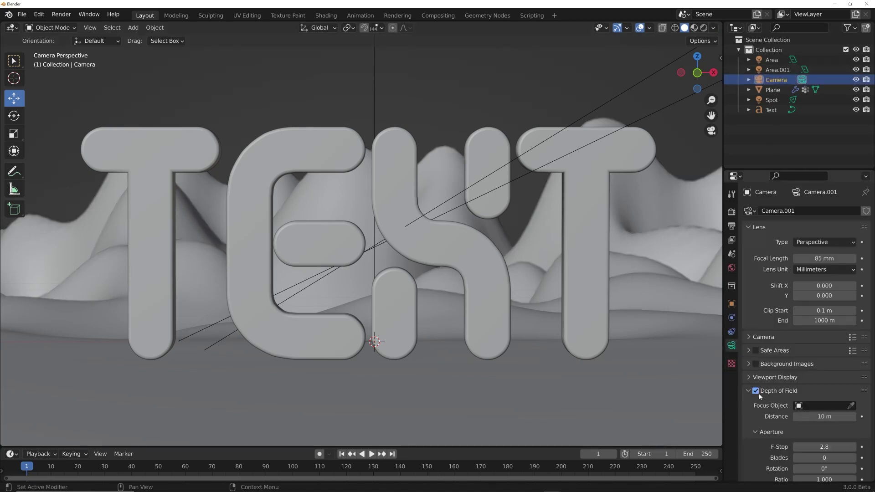
left_click(714, 29)
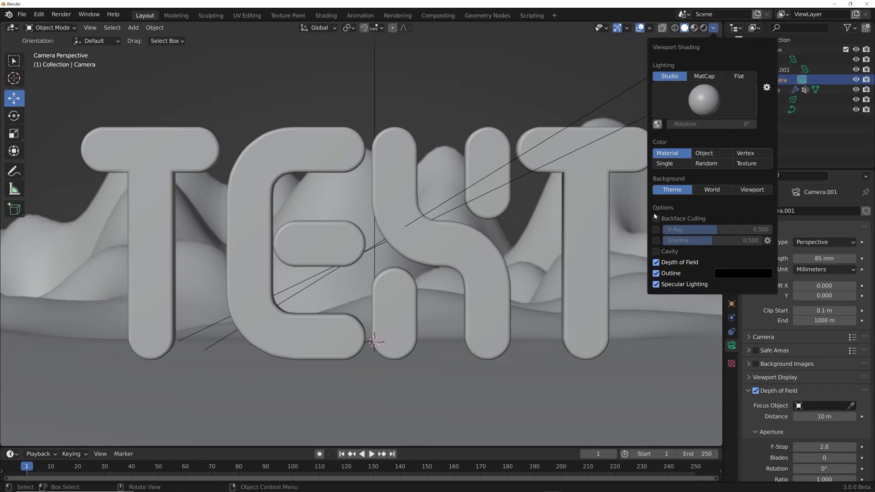
scroll(398, 245, "up", 6)
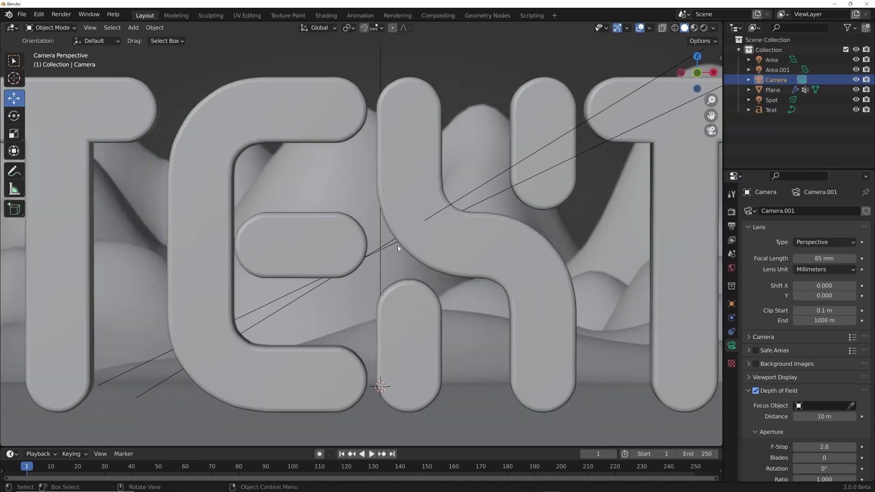
scroll(482, 230, "down", 4)
scroll(424, 57, "up", 1)
left_click(704, 29)
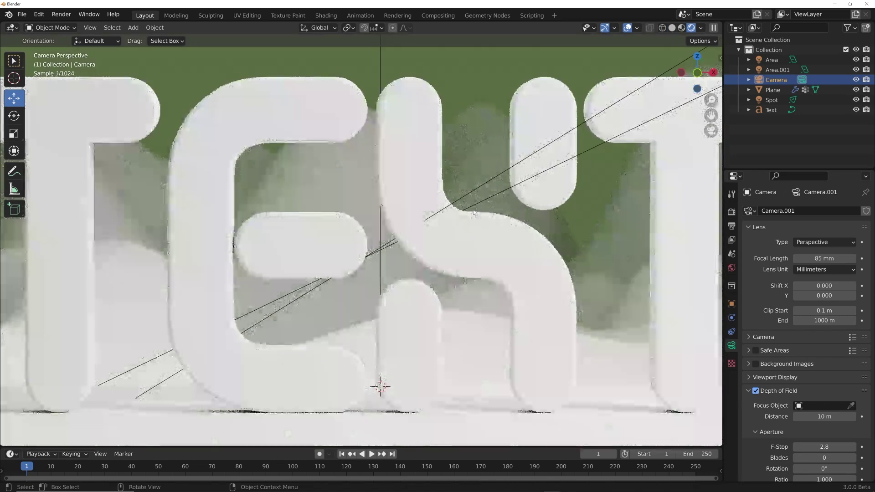
left_click(673, 28)
- Set the camera's depth-of-field F-Stop to 0.8 and its focus distance to 15 m
scroll(562, 229, "up", 2)
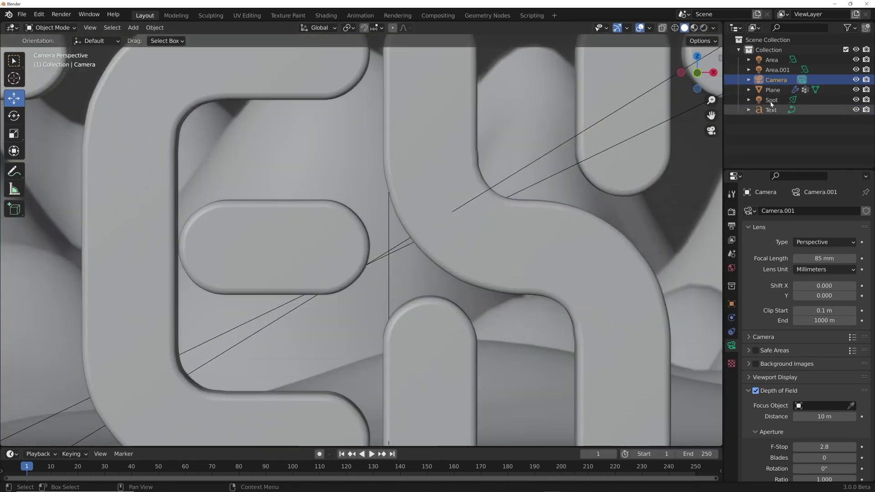
scroll(800, 391, "down", 2)
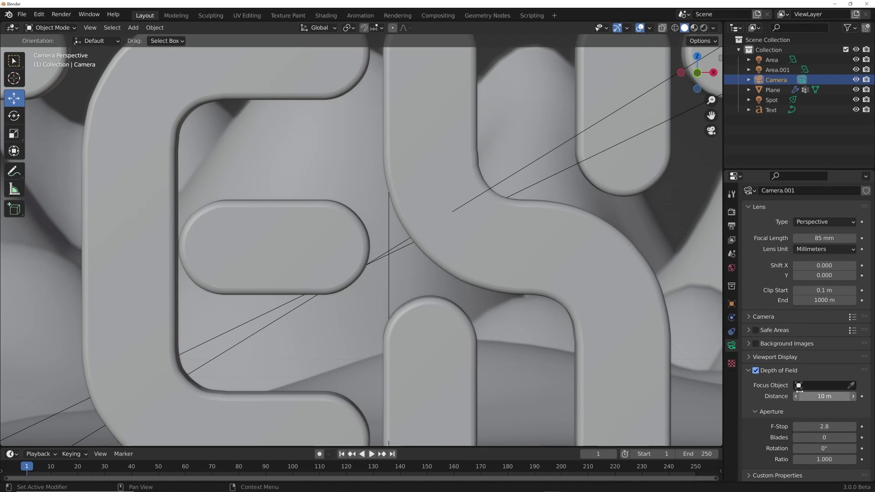
left_click_drag(823, 427, 806, 427)
left_click_drag(827, 396, 830, 397)
scroll(460, 298, "up", 6)
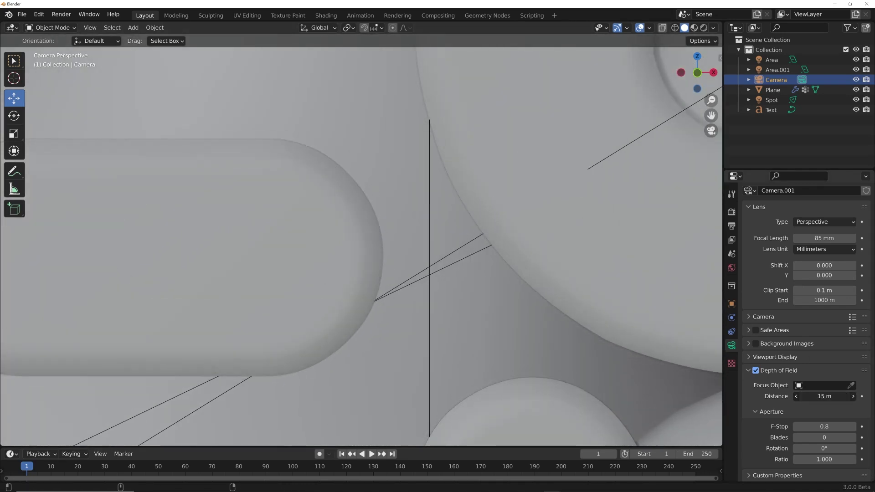
scroll(284, 337, "down", 3)
scroll(493, 347, "down", 4)
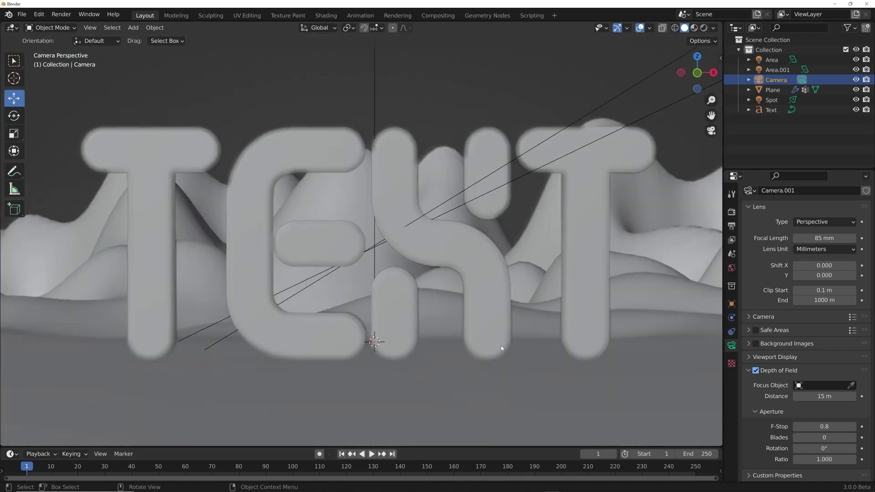
- Bring the text into focus by setting the camera's focus distance to 9.5 m
left_click_drag(825, 396, 819, 396)
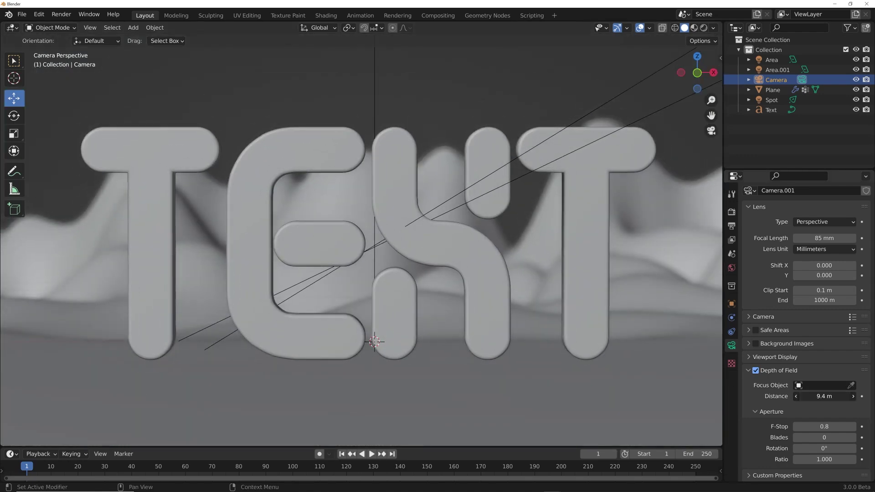
scroll(454, 280, "up", 6)
left_click_drag(830, 397, 833, 398)
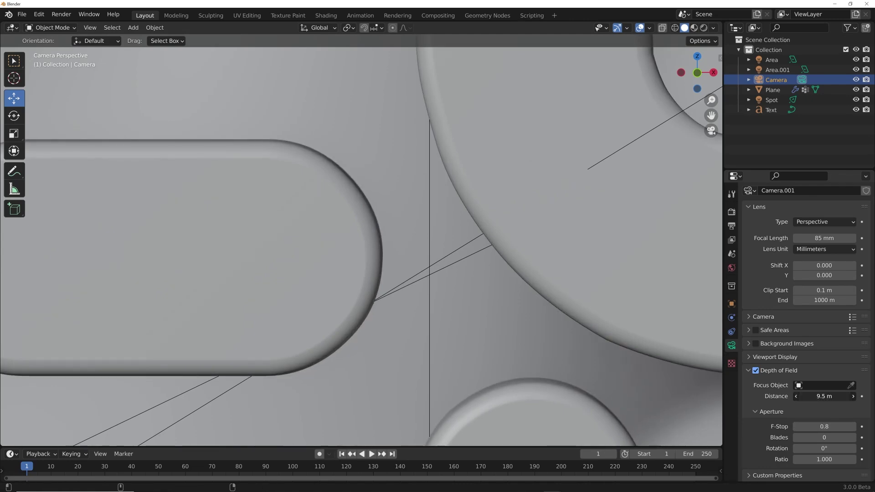
scroll(469, 292, "down", 8)
middle_click_drag(450, 283, 350, 285)
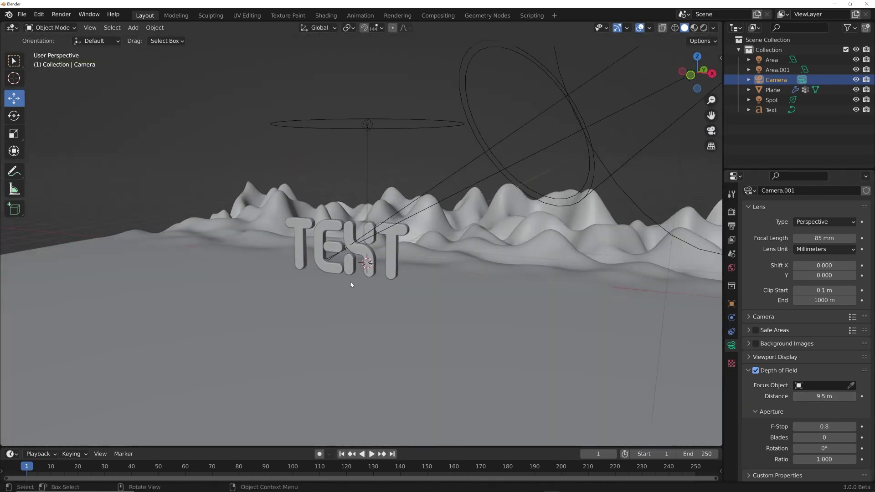
scroll(344, 242, "up", 3)
key("KP_0")
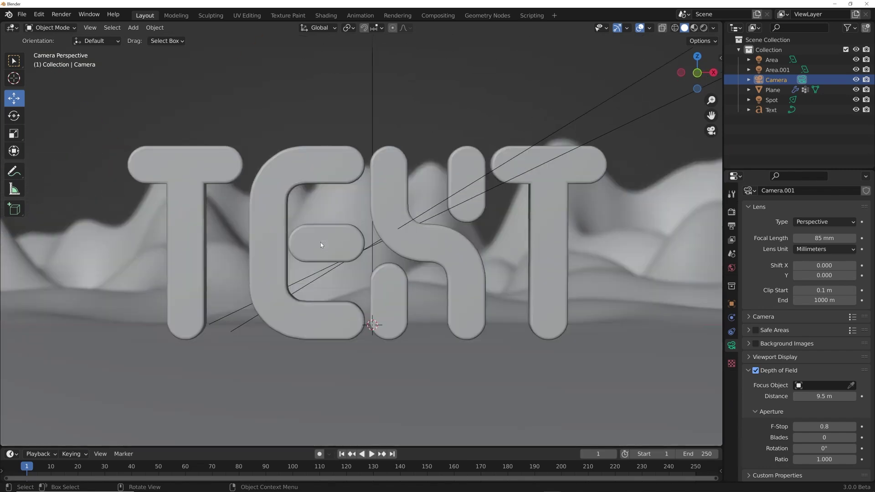
- Set the camera's F-Stop to 2.0 while previewing the full camera frame in rendered shading
left_click(704, 28)
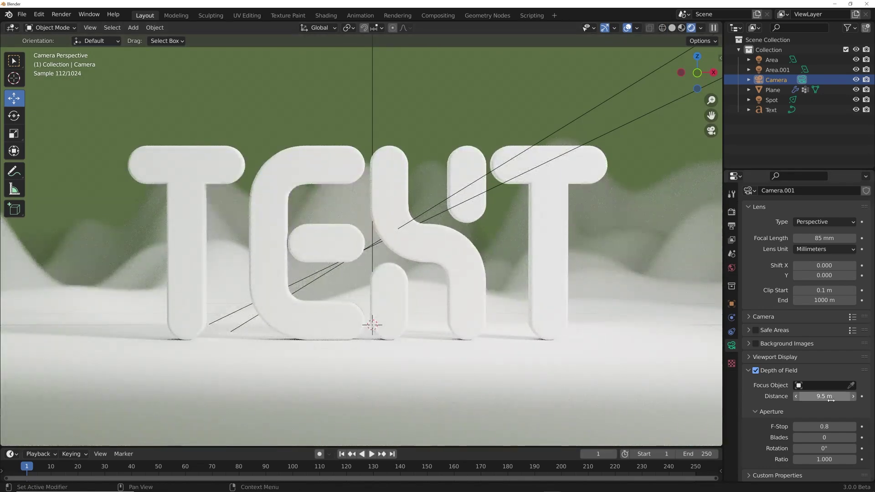
left_click(840, 425)
type("2")
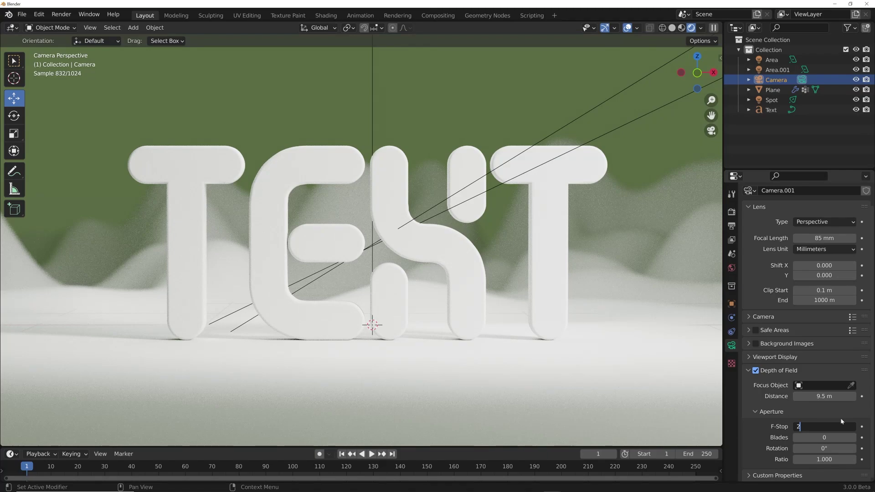
key("Return")
scroll(694, 108, "down", 3)
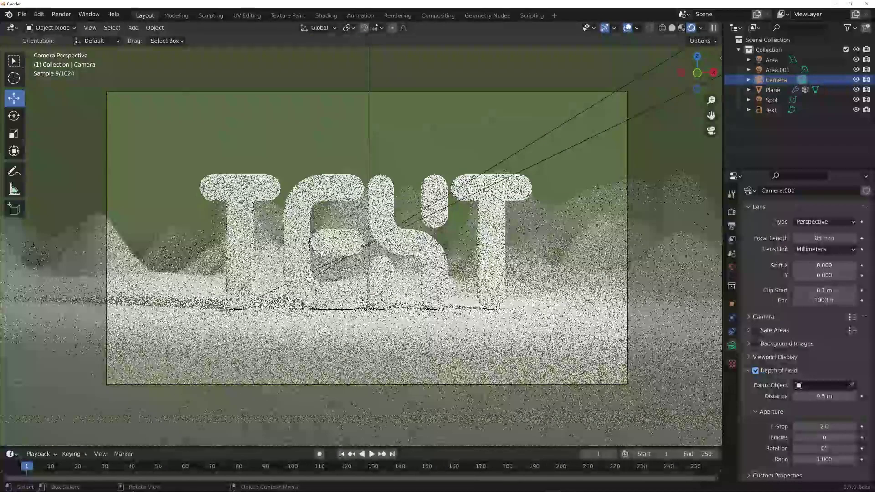
- Return to the camera view with Material Preview shading
left_click(673, 29)
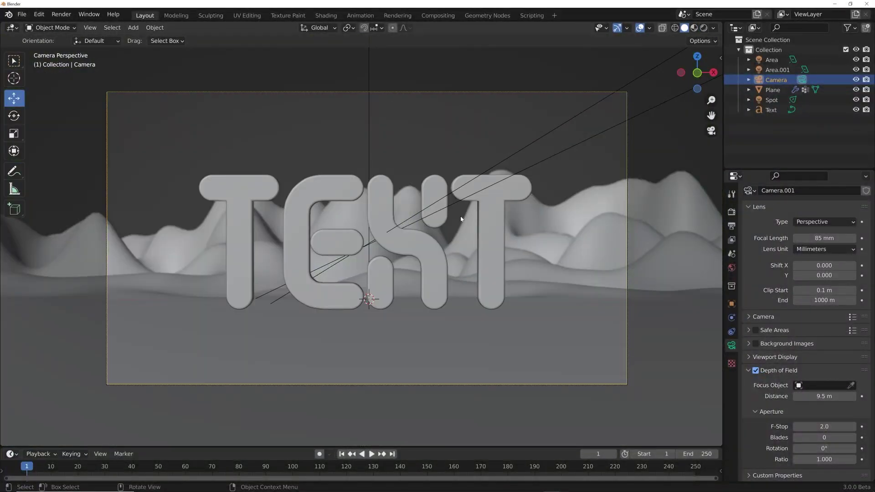
middle_click_drag(461, 220, 410, 257)
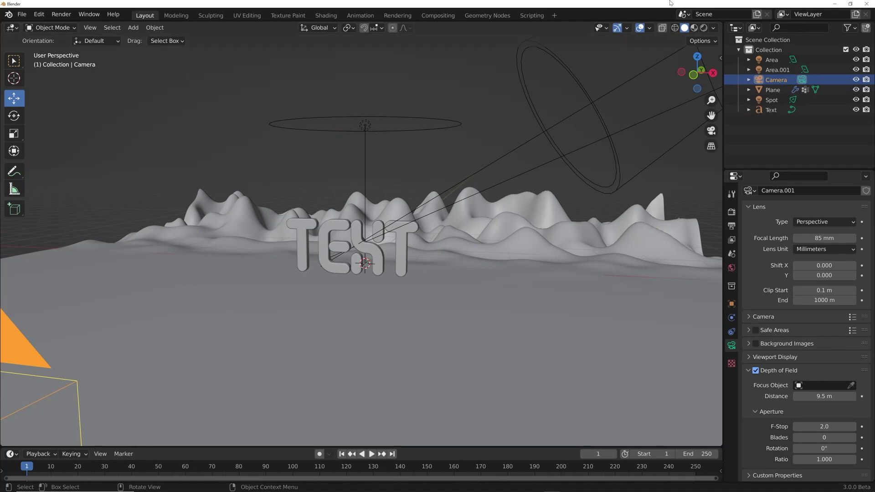
left_click(695, 27)
key("KP_0")
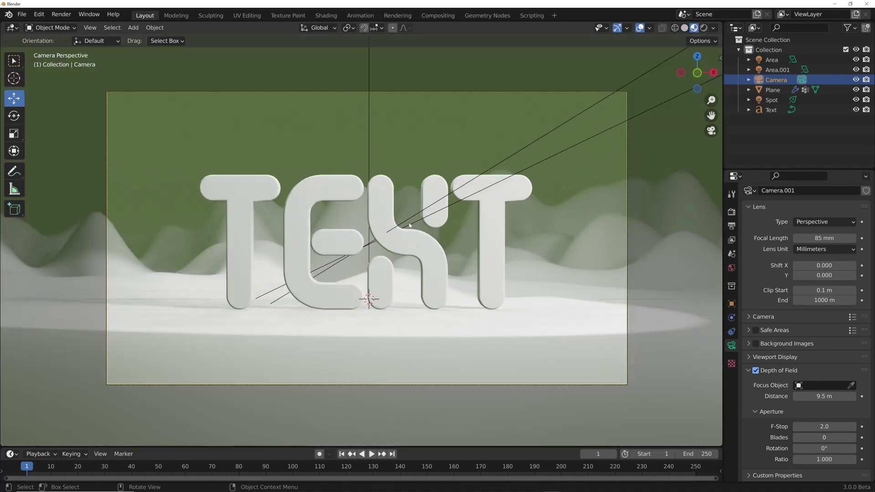
- Open the Shading workspace with the mountain plane selected, in camera view, and remove the side editors to enlarge the working area
left_click(543, 313)
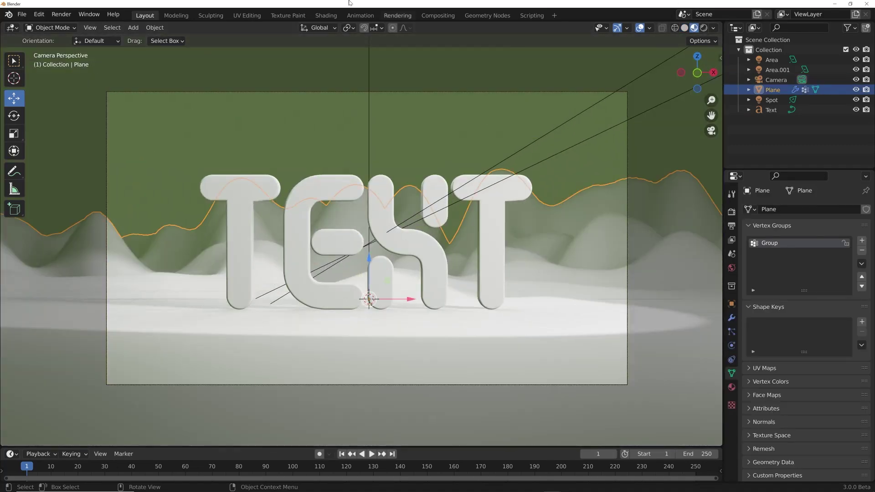
left_click(326, 15)
key("KP_0")
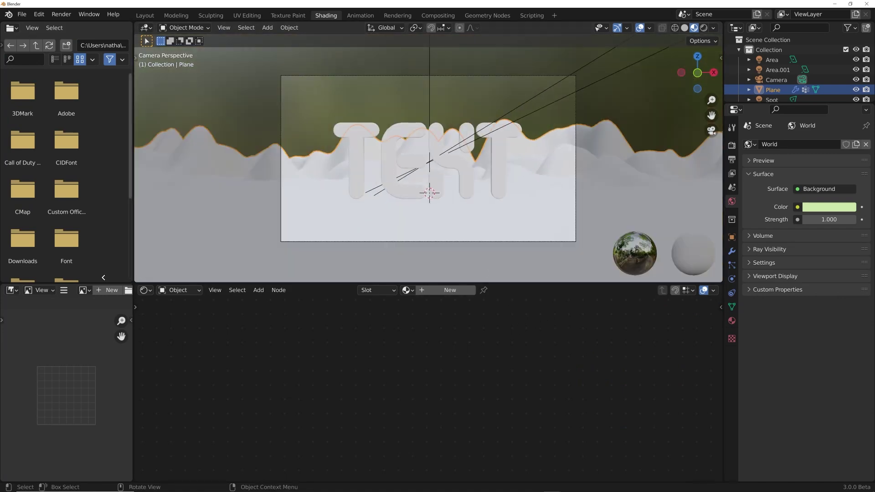
left_click_drag(136, 280, 103, 301)
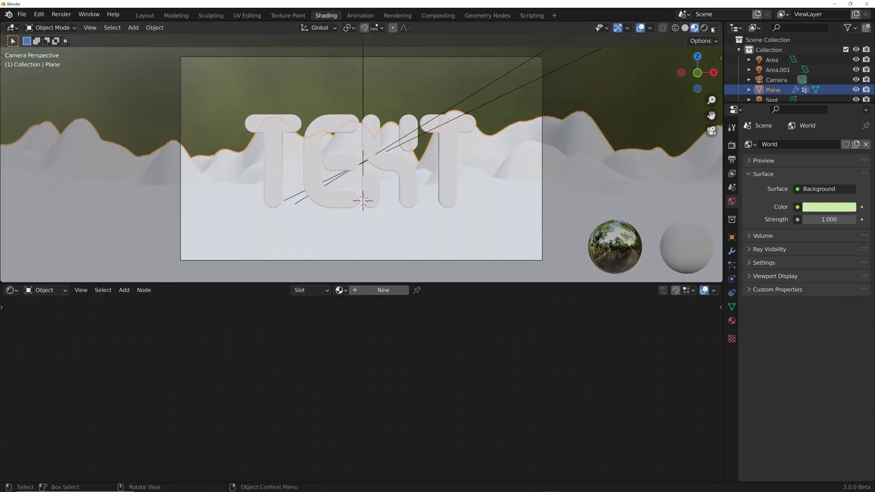
- Enable Scene Lights and Scene World for the Material Preview viewport
left_click(714, 29)
left_click(657, 88)
left_click(658, 77)
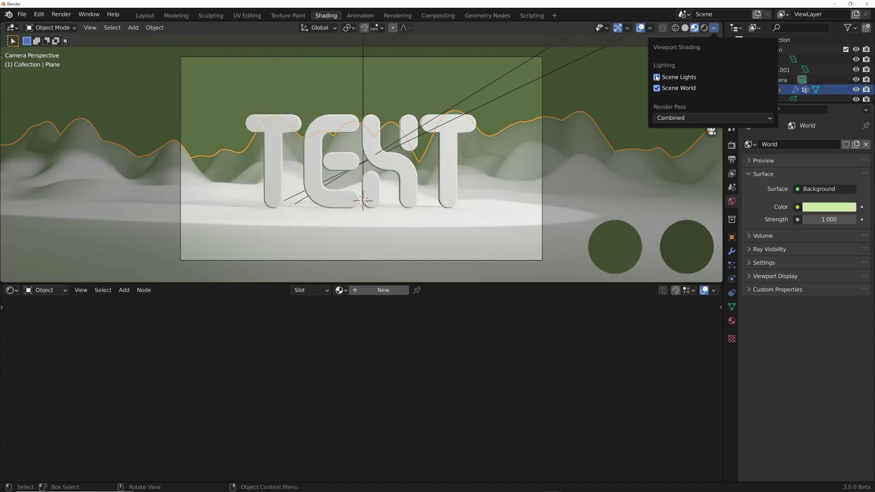
scroll(523, 92, "up", 3)
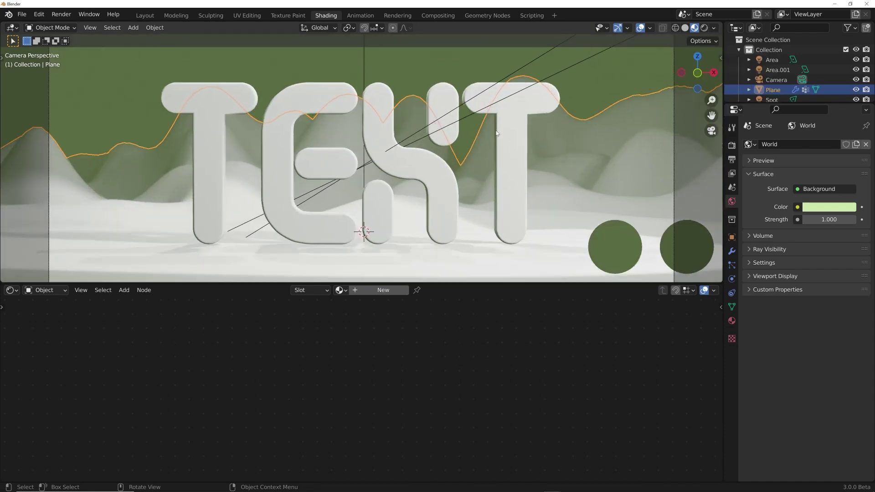
scroll(449, 197, "down", 1)
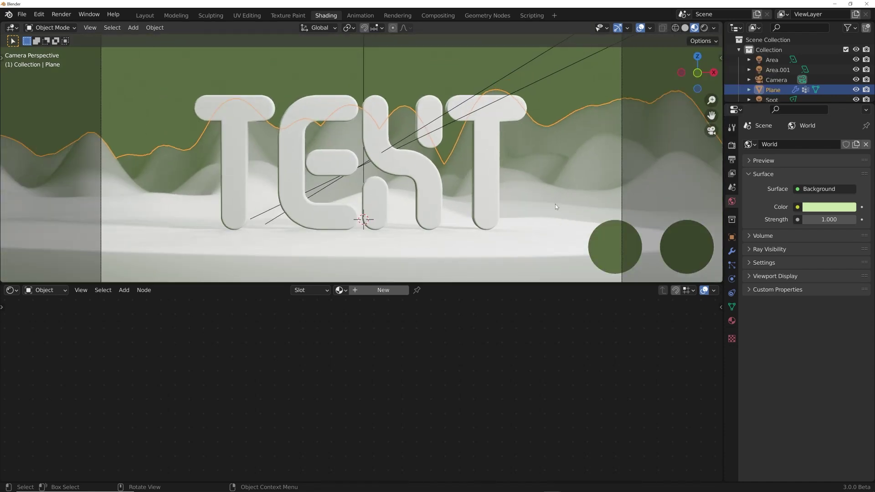
- Create a new material for the mountain plane and enlarge the node editor area
left_click(385, 291)
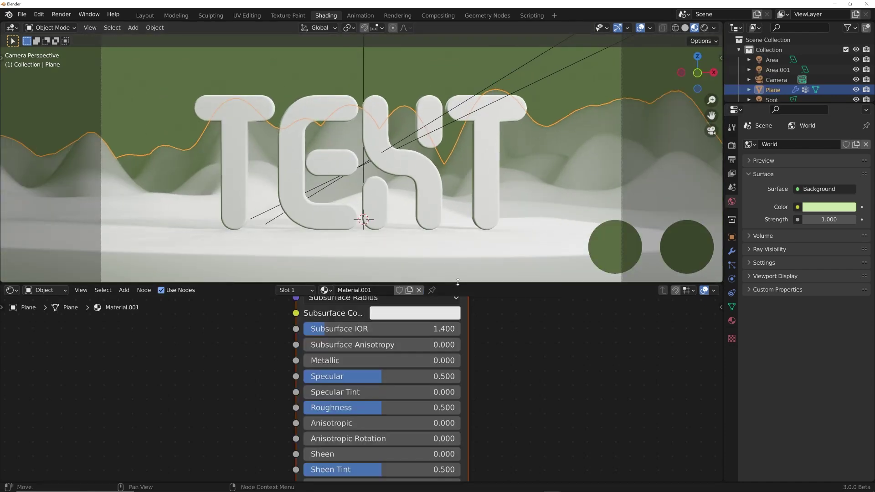
left_click_drag(477, 283, 477, 222)
scroll(327, 348, "down", 3)
middle_click_drag(285, 329, 372, 320)
- Add a ColorRamp node in front of the Principled BSDF
key("shift+a")
type("s")
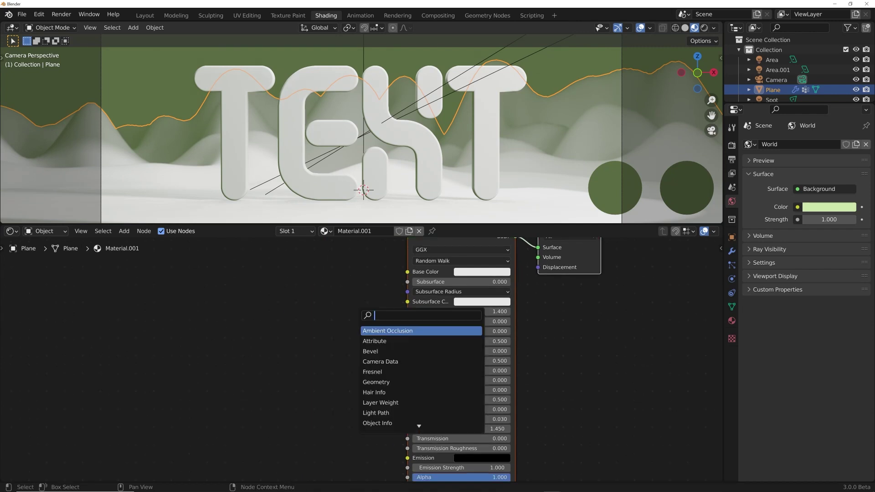
type("col")
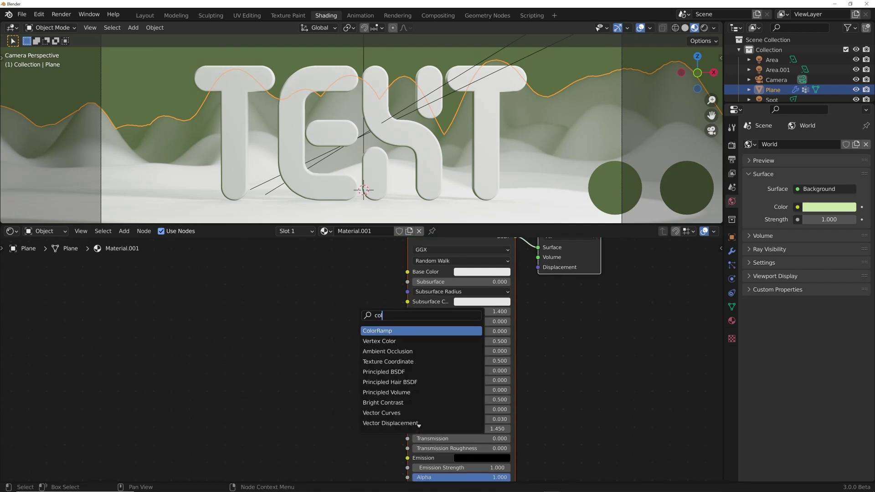
key("Return")
left_click(277, 297)
- Add a Noise Texture node in front of the ColorRamp
key("shift+a")
left_click(231, 292)
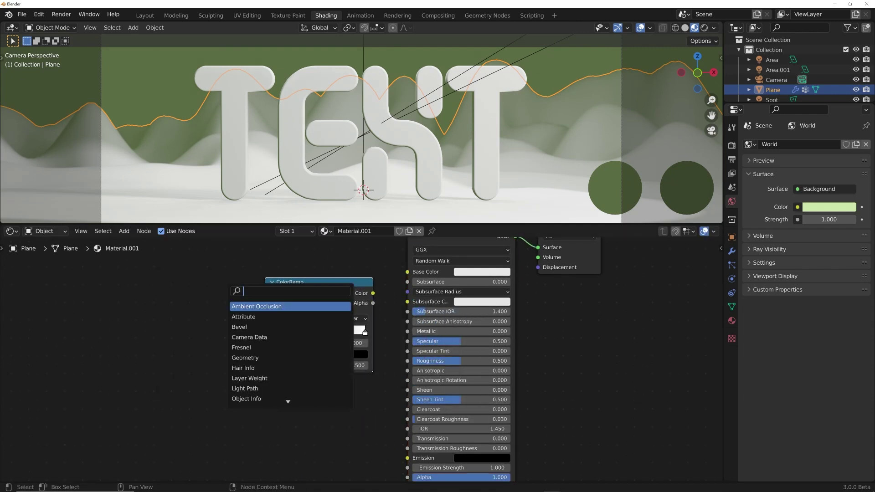
type("noi")
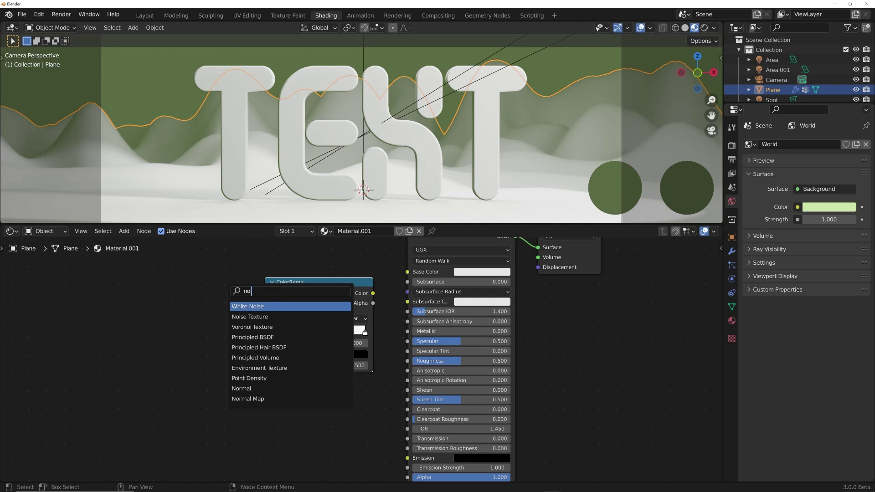
left_click(253, 315)
left_click(201, 295)
middle_click_drag(201, 294, 327, 293)
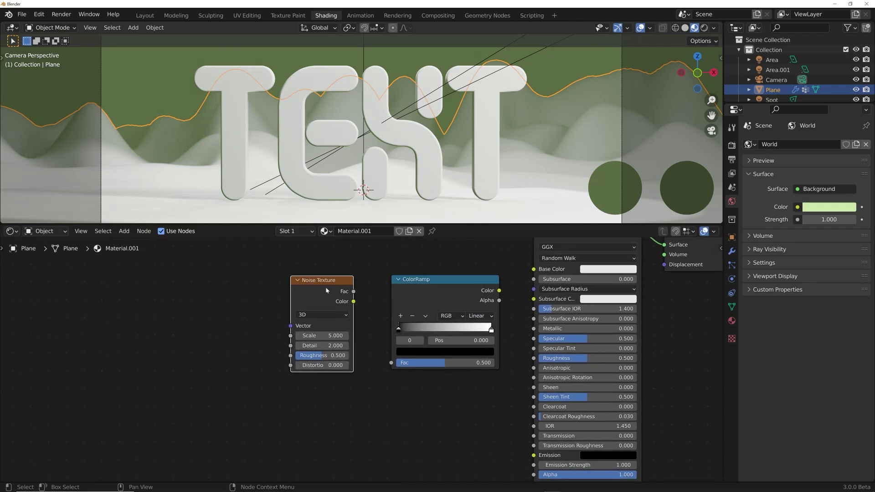
- Add Mapping and Texture Coordinate nodes to the Noise Texture and feed the mapping with Object coordinates
key("ctrl+t")
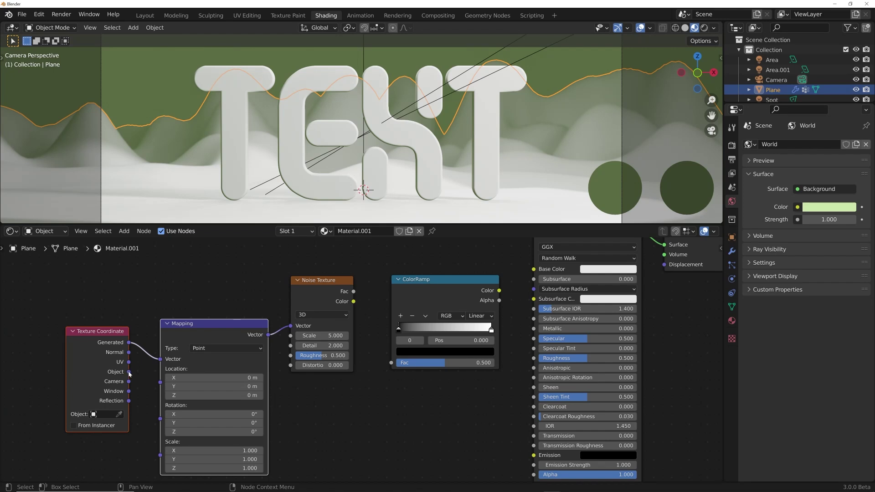
left_click_drag(130, 373, 160, 359)
left_click_drag(201, 320, 199, 280)
- Connect the noise Fac to the ColorRamp and the ramp's Color to the Principled BSDF's Roughness
left_click_drag(352, 293, 359, 296)
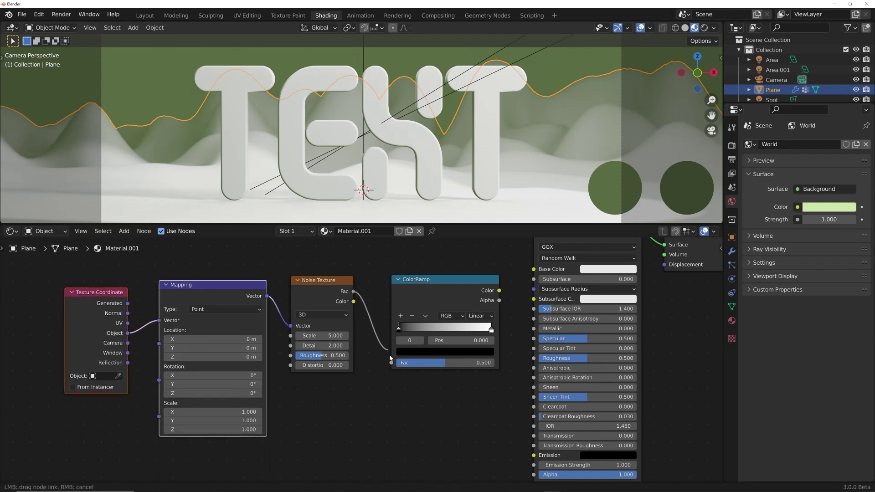
left_click_drag(390, 356, 392, 363)
left_click_drag(500, 291, 534, 358)
- Set the ramp stops to 0.217 and 0.562, and the noise to scale 1.6, detail 16 and roughness 0.796
left_click_drag(398, 329, 419, 329)
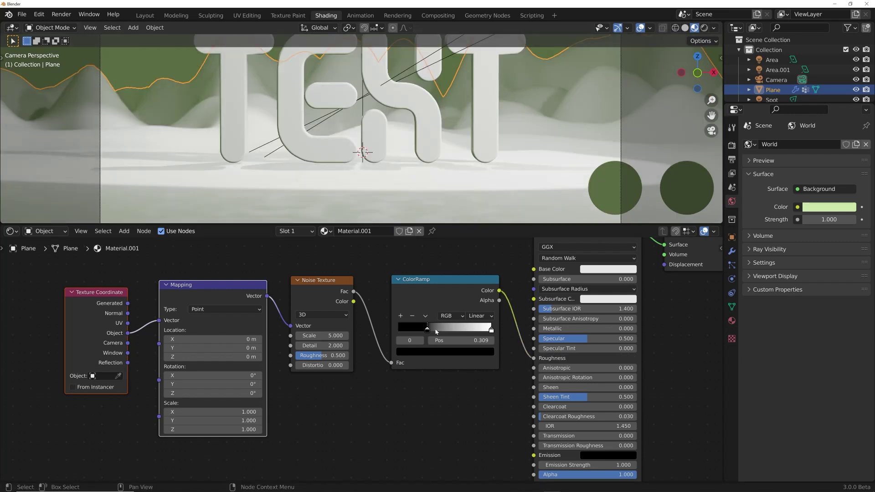
middle_click_drag(421, 171, 421, 114, "shift")
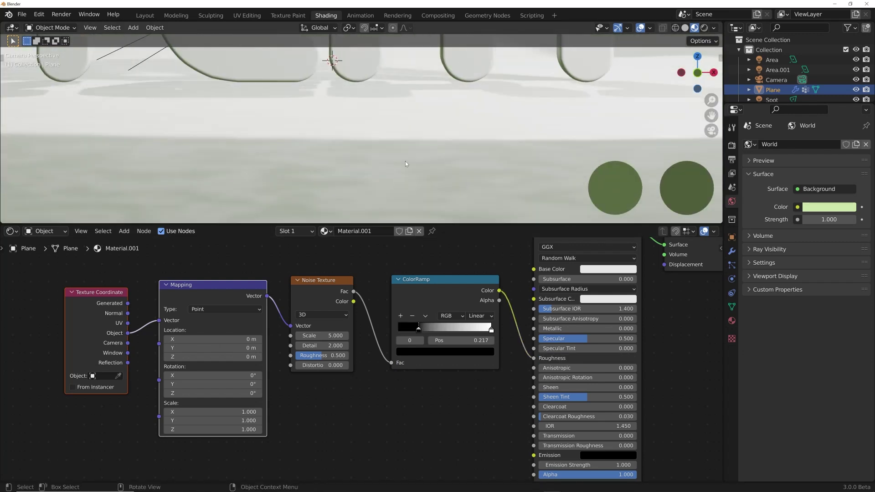
left_click_drag(322, 335, 278, 335)
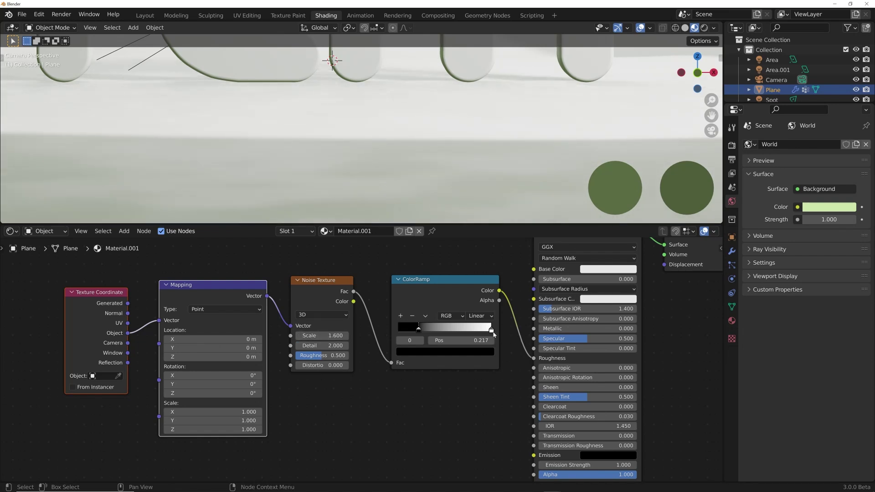
left_click_drag(492, 330, 451, 329)
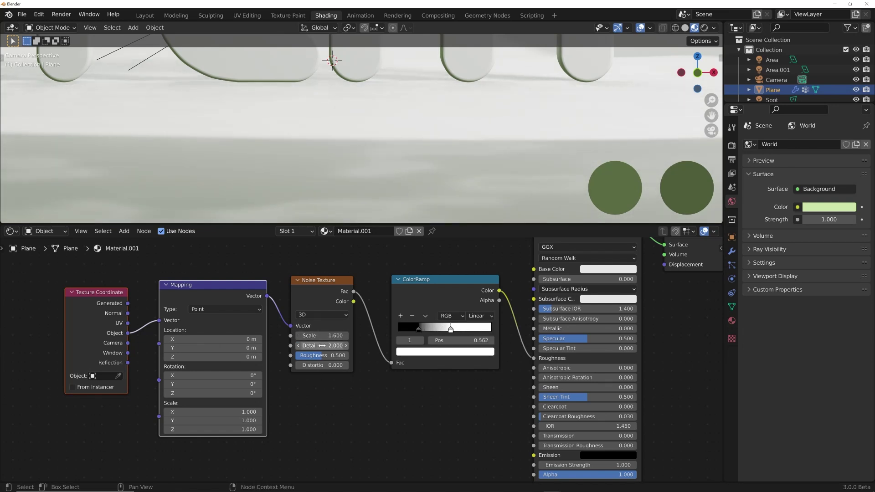
mouse_move(322, 345)
left_mouse_down()
mouse_move(364, 346)
mouse_move(337, 355)
left_mouse_up()
- Move the roughness ramp's black stop to 0.372 and white stop to 0.724 while previewing in rendered shading
scroll(423, 128, "down", 3)
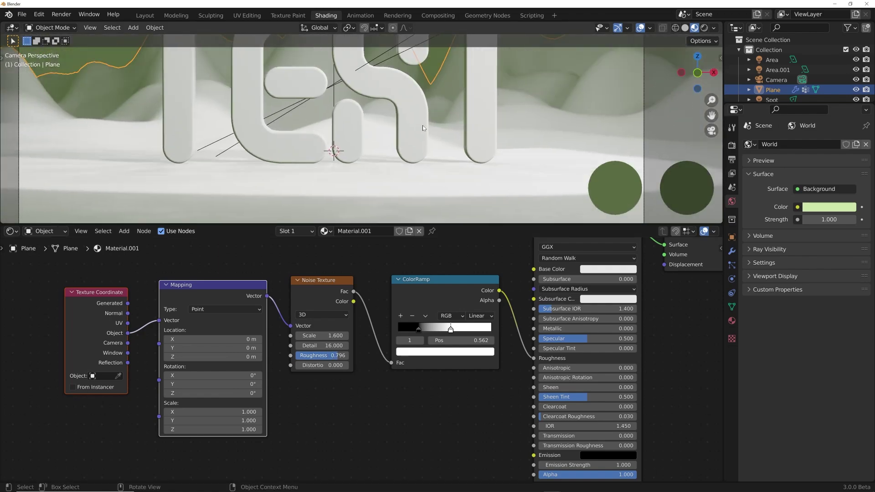
scroll(423, 129, "down", 2)
left_click(705, 28)
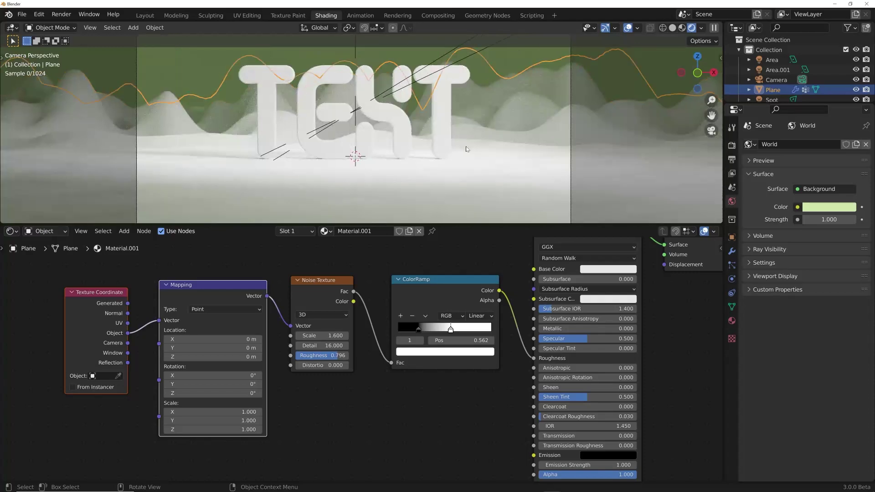
left_click_drag(419, 330, 465, 330)
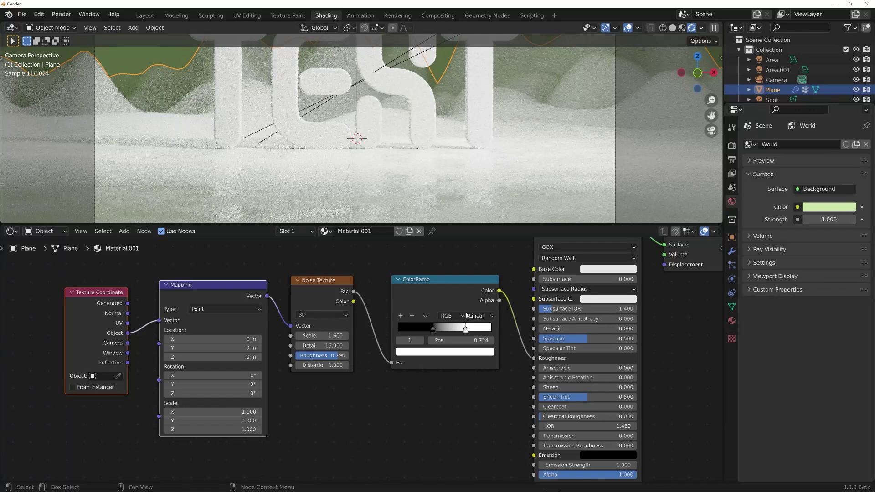
- Recolor the roughness ramp's black stop to gray 7E7E7E and return the viewport to Material Preview shading
left_click(433, 329)
left_click(445, 351)
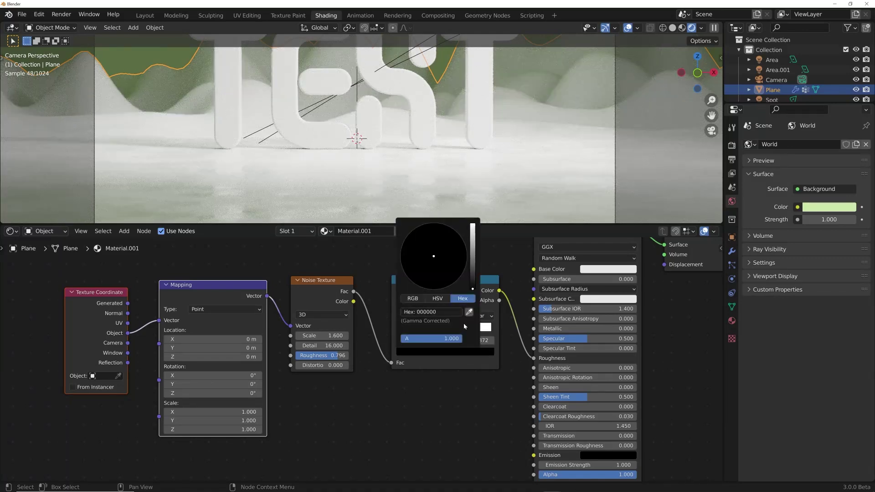
left_click(473, 258)
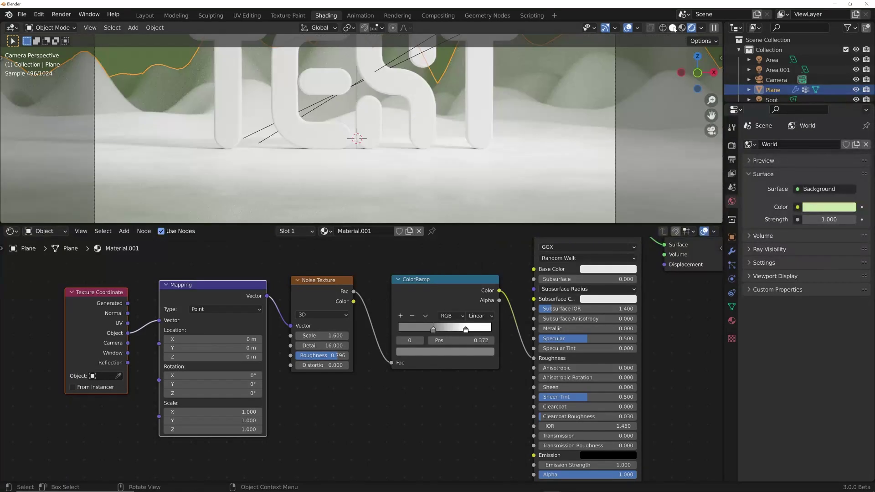
left_click(673, 29)
left_click(695, 29)
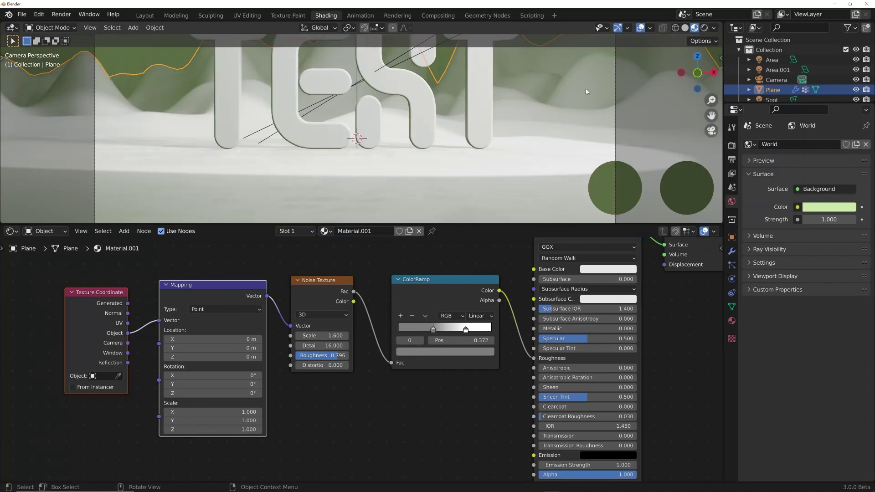
- Add a Bump node and connect its output to the Principled BSDF's Normal input
scroll(349, 332, "down", 5)
middle_click_drag(401, 370, 405, 335)
scroll(420, 358, "up", 4)
key("shift+a")
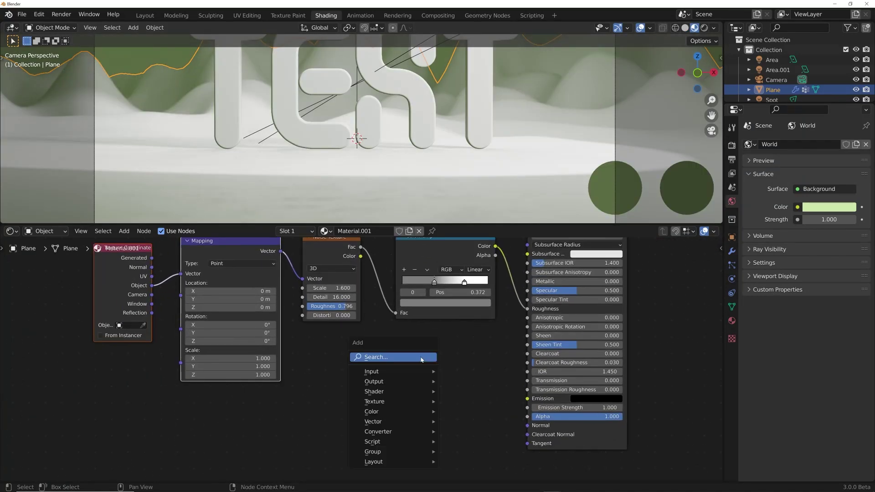
left_click(420, 360)
type("bum")
key("Return")
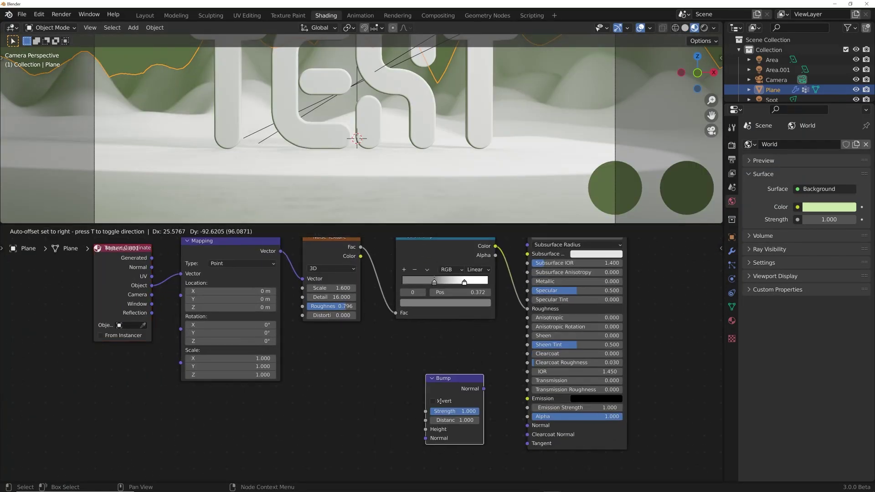
left_click_drag(504, 424, 528, 426)
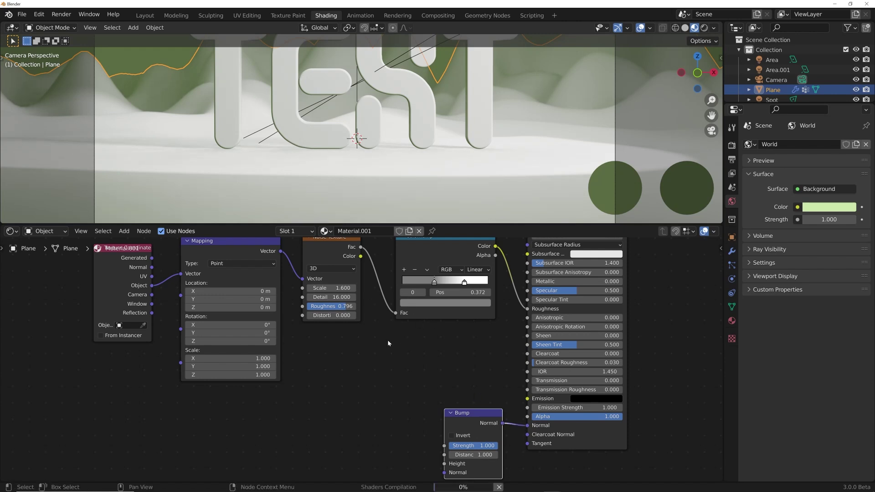
- Add a second ColorRamp beside the Bump node and connect its Color to the Bump's Height
middle_click_drag(387, 340, 386, 332)
key("shift+a")
left_click(386, 338)
type("col")
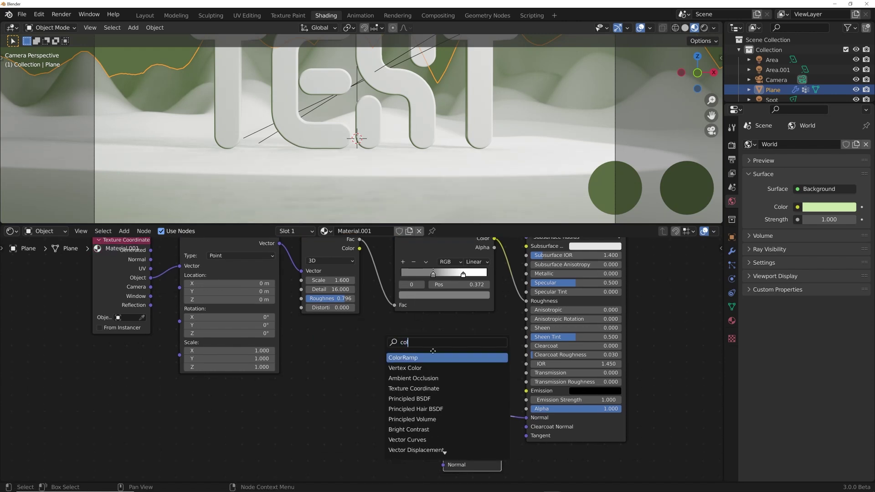
key("Return")
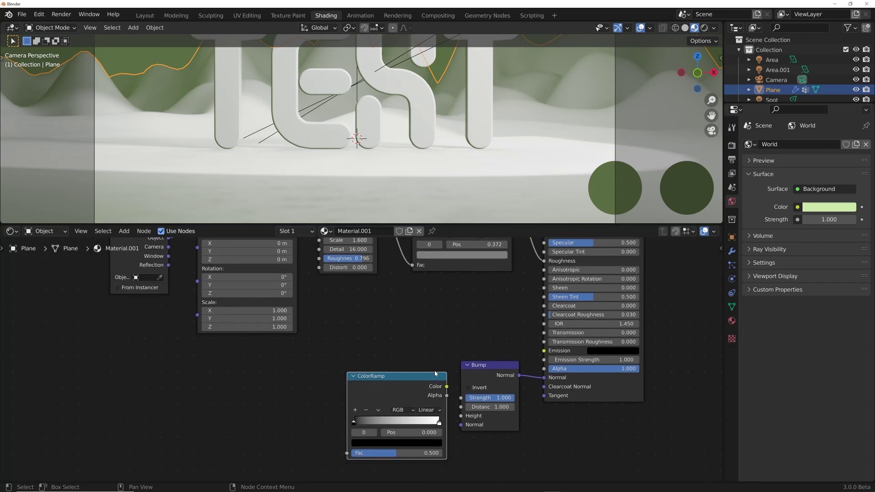
left_click_drag(447, 386, 461, 416)
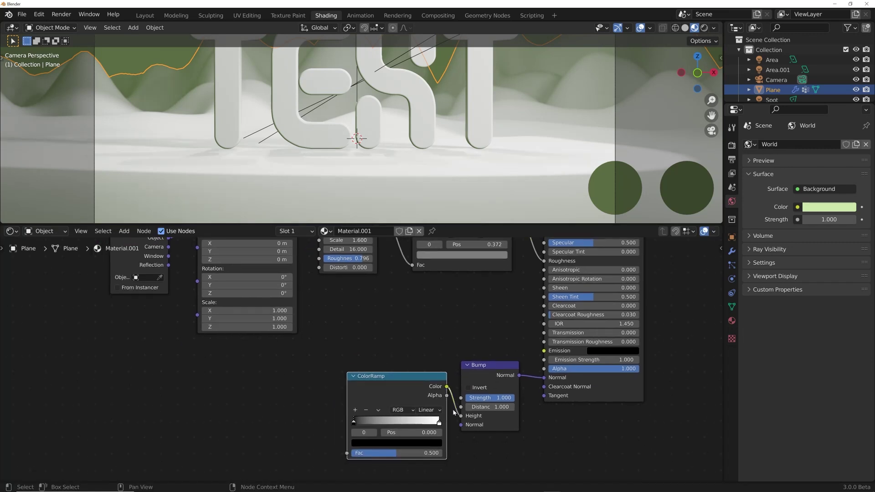
- Connect the Noise Texture's output to the Fac input of the second ColorRamp
scroll(403, 366, "down", 1)
scroll(402, 365, "down", 1)
left_click_drag(382, 253, 356, 364)
scroll(387, 342, "up", 3)
scroll(387, 341, "down", 1)
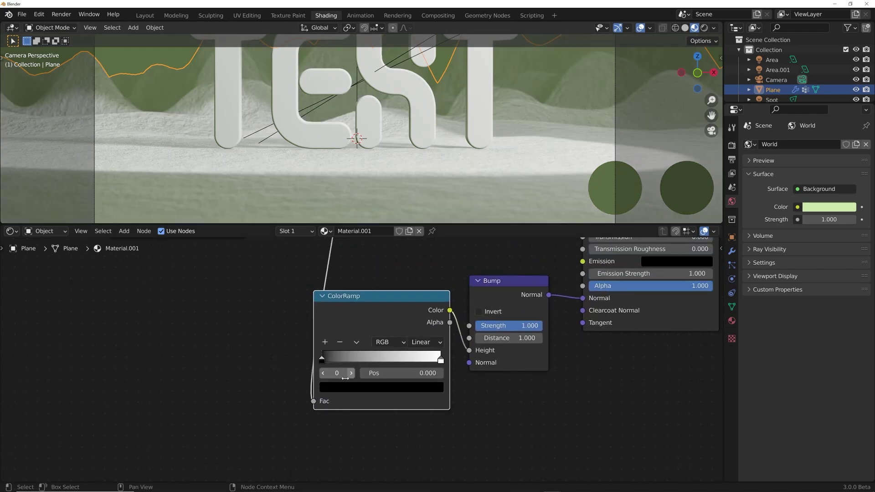
- Move the bump ramp's white stop to 0.431 and set the Bump strength to 0.412
left_click_drag(441, 360, 369, 363)
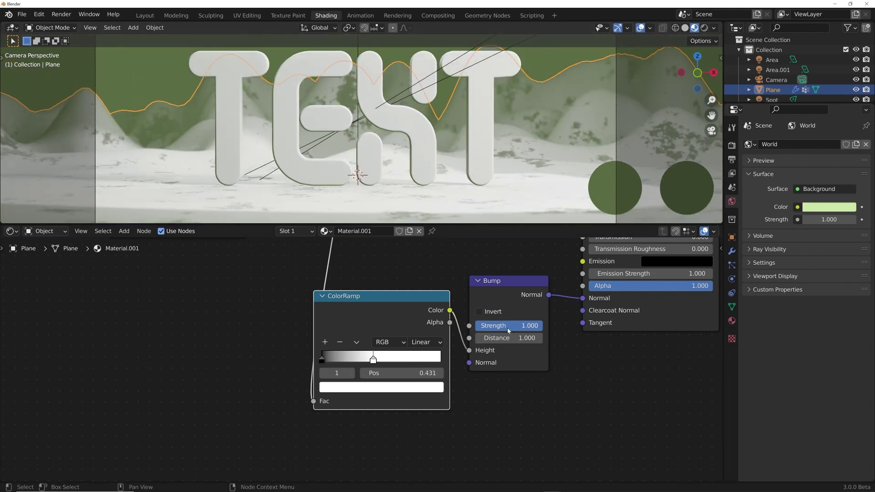
left_click_drag(508, 330, 469, 330)
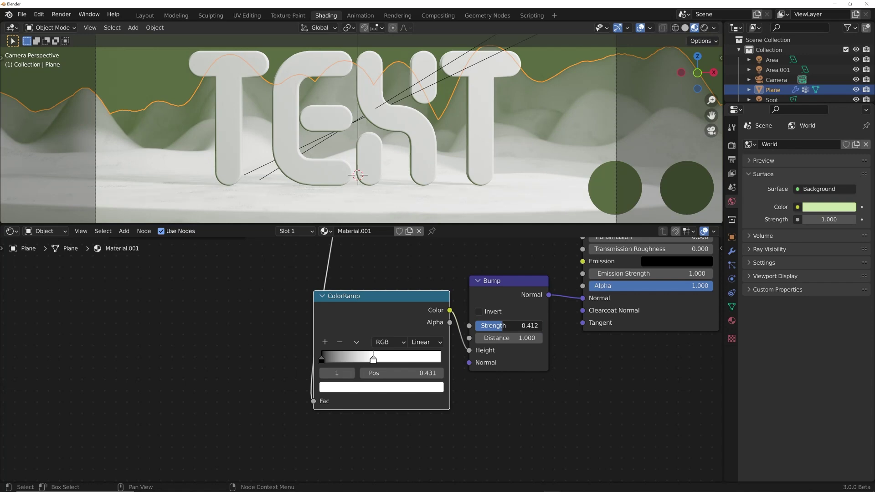
scroll(423, 111, "down", 3)
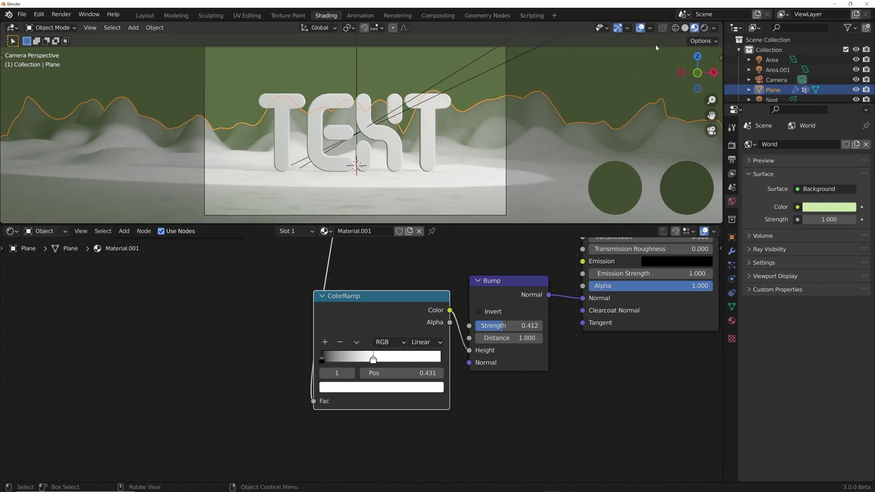
- Switch the viewport to rendered shading and set the Color Management exposure to -3.433
left_click(705, 28)
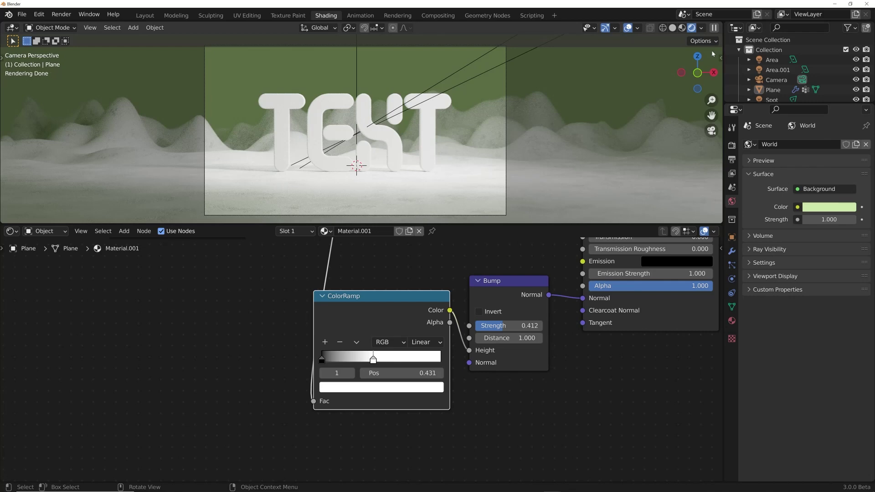
left_click(731, 145)
scroll(786, 339, "down", 1)
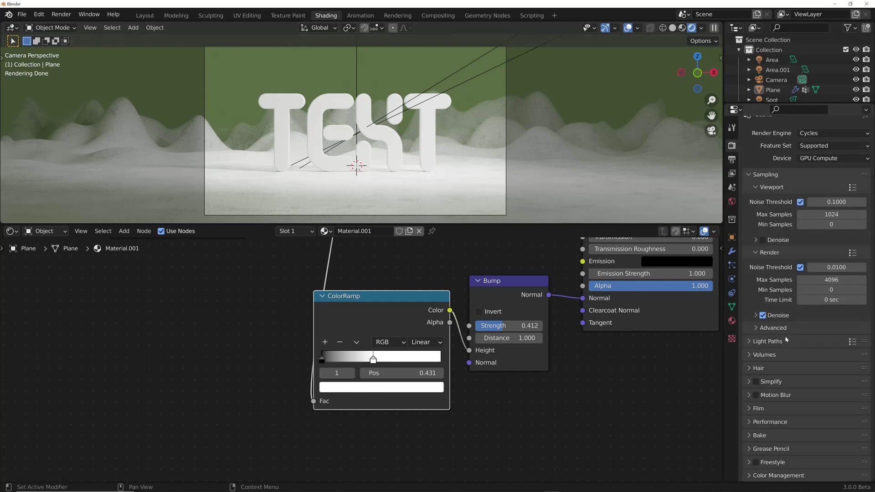
left_click(778, 475)
scroll(798, 454, "down", 5)
left_click_drag(826, 434, 803, 435)
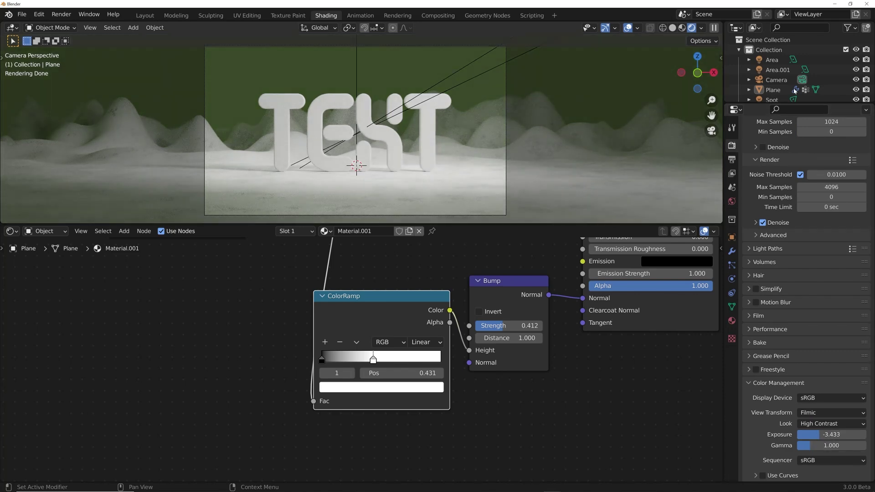
- Set the power of the Spot light to 35000 W
left_click(772, 100)
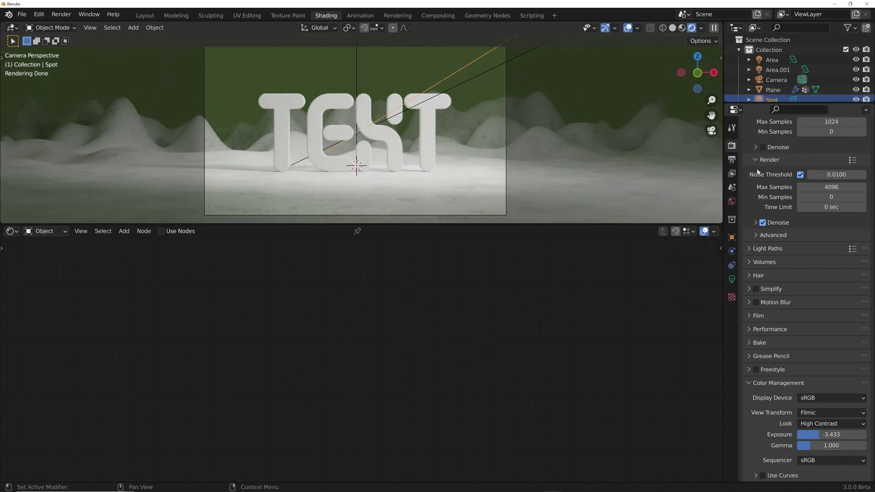
left_click(732, 279)
left_click(821, 213)
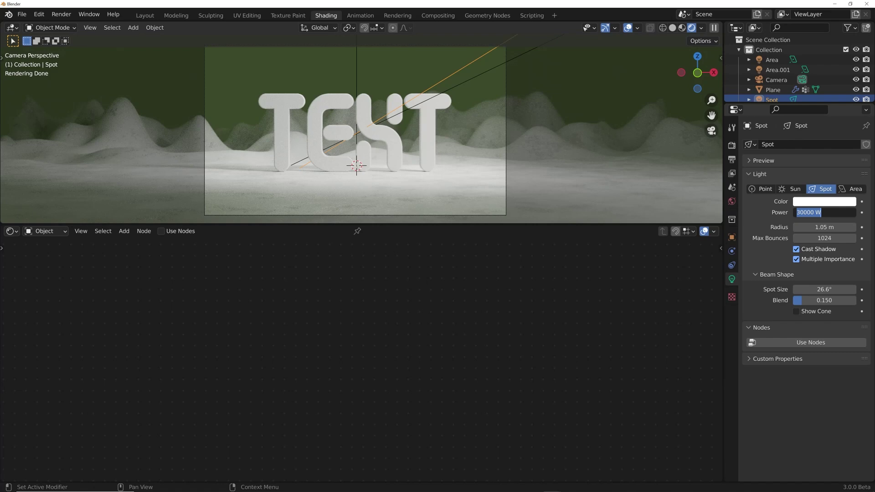
type("35000")
key("Return")
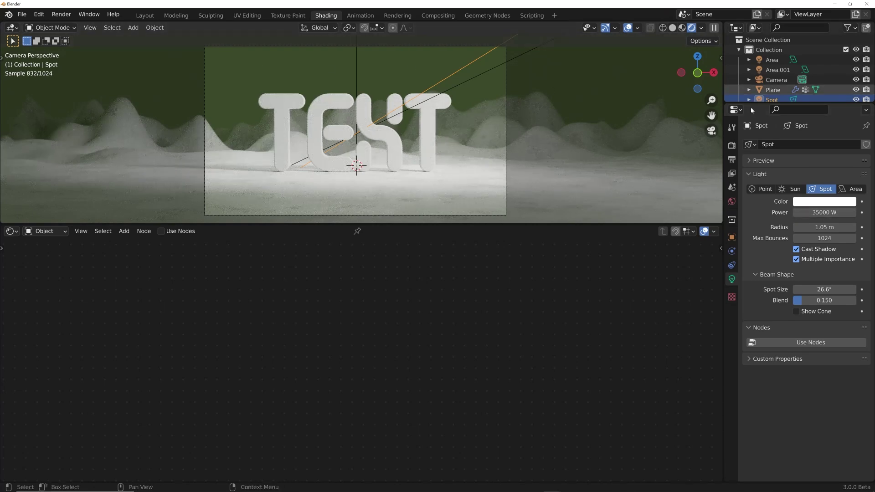
- Set the World background strength to 1.730 and check the scene in rendered shading
left_click(732, 202)
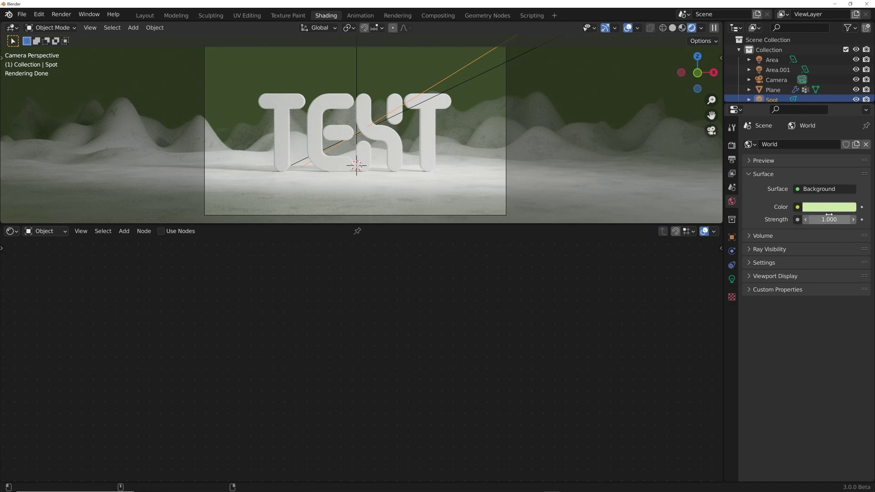
left_click_drag(829, 219, 854, 219)
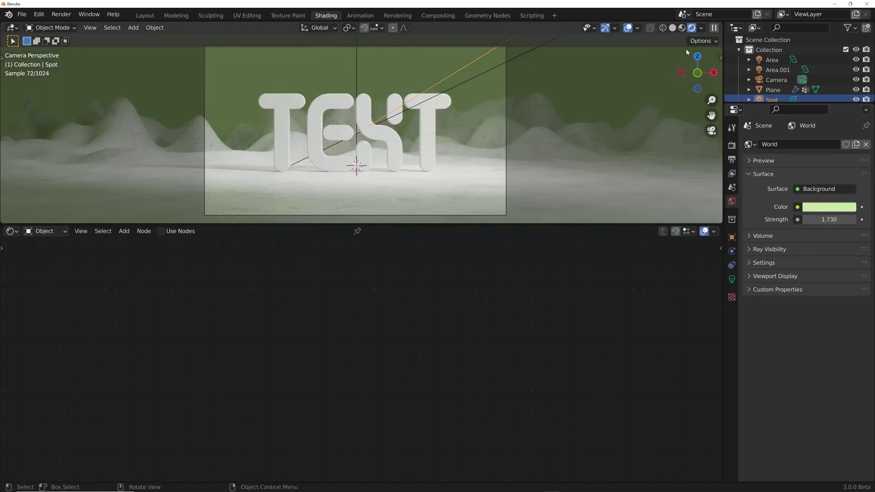
left_click(673, 28)
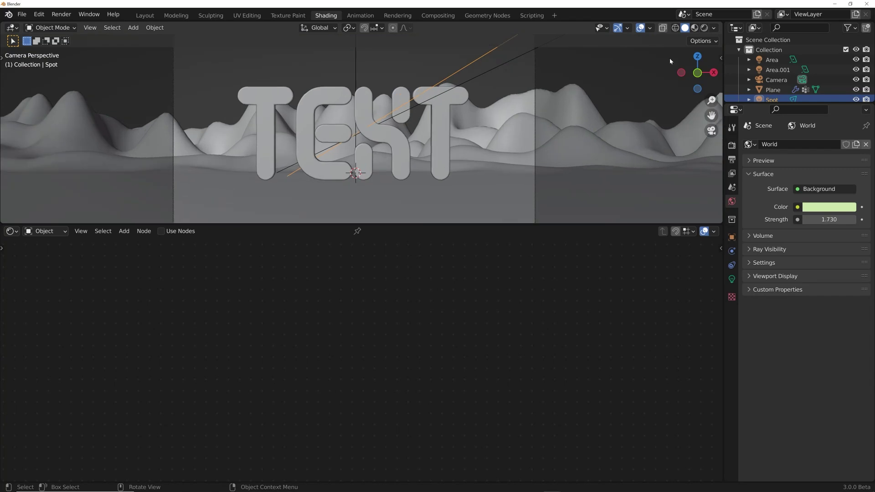
left_click(704, 28)
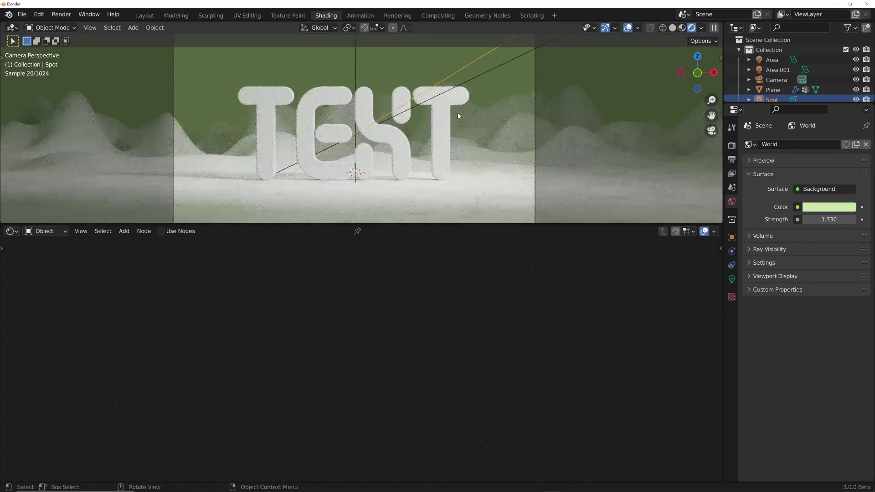
scroll(414, 80, "down", 1)
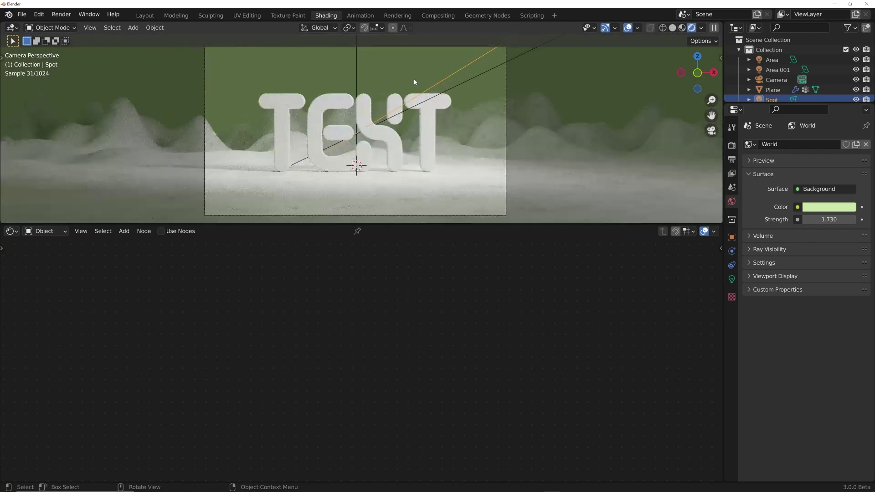
- Return to material preview, assign Material.001 to the text object and make it a single-user copy
left_click(683, 28)
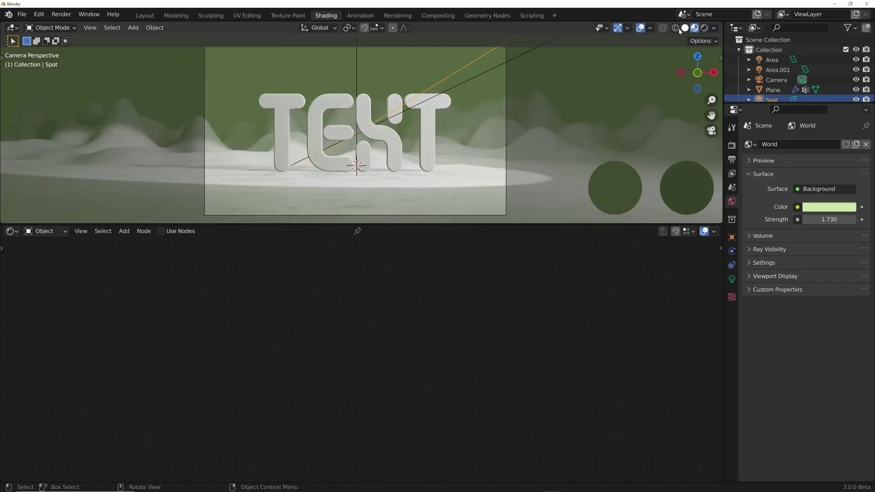
scroll(358, 171, "up", 2)
scroll(357, 171, "up", 1)
left_click(385, 125)
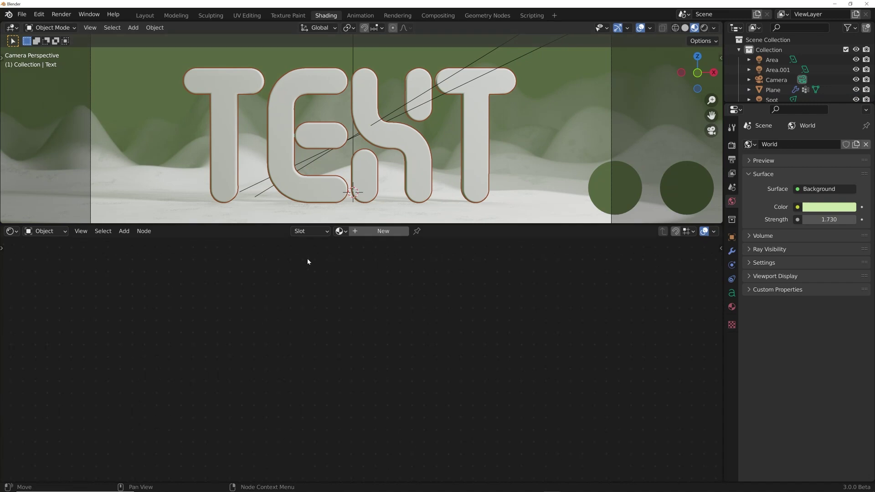
left_click(341, 231)
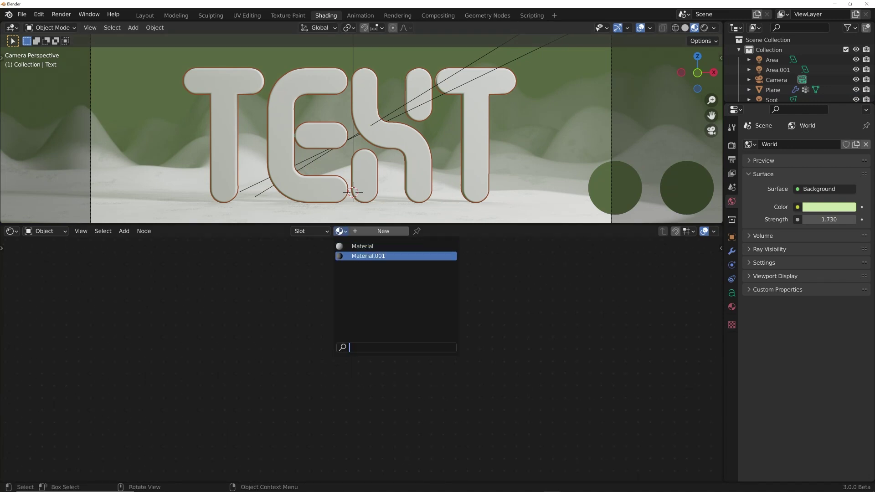
left_click(374, 256)
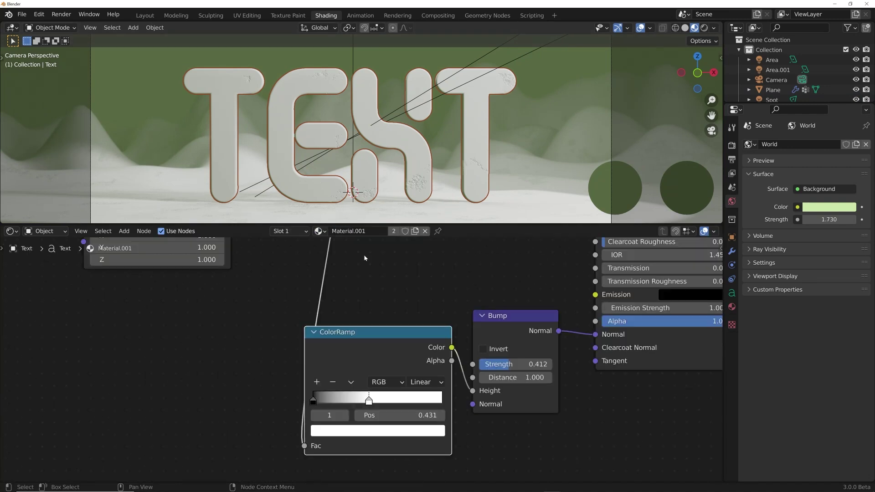
left_click(394, 232)
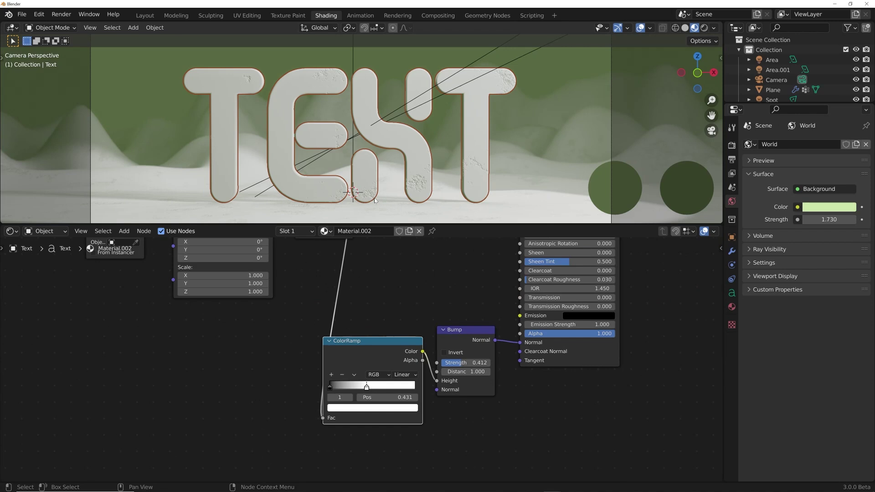
- Set the text material's Noise Texture scale to 4.070 and move the bump ramp's white stop to 0.456
middle_click_drag(286, 276, 280, 327)
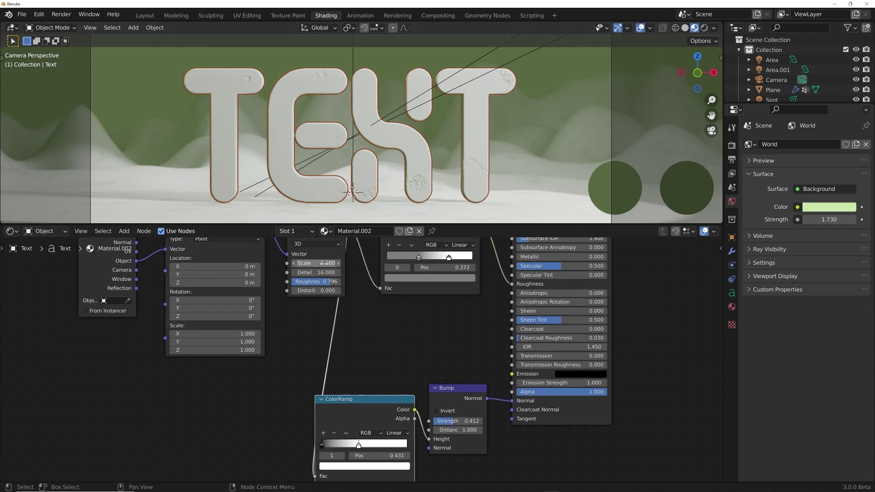
left_click_drag(323, 263, 342, 264)
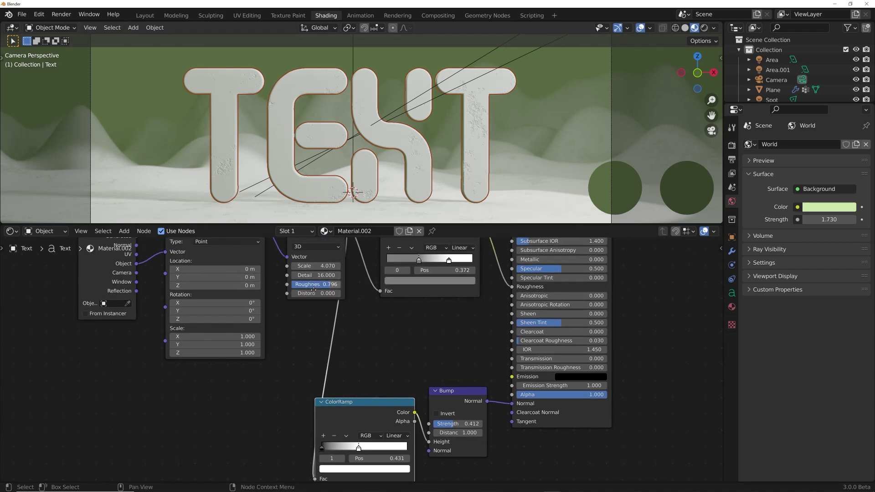
left_click_drag(359, 450, 361, 450)
middle_click_drag(361, 432, 366, 419)
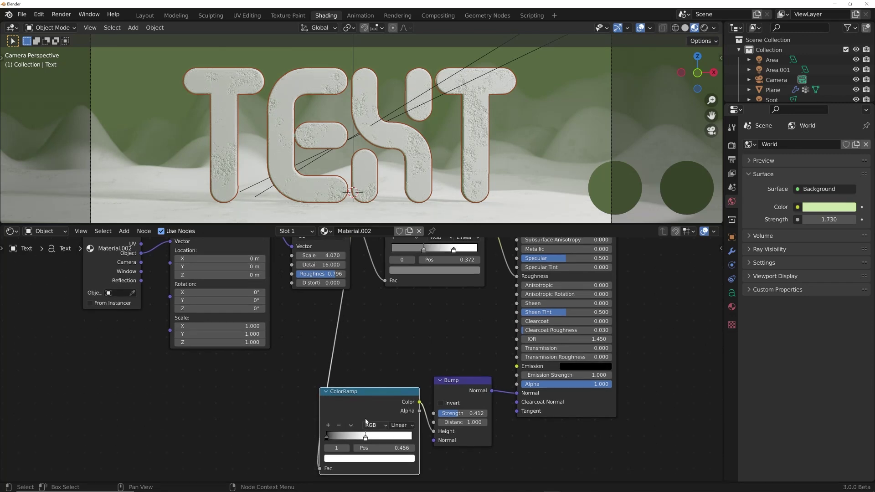
- Move the Principled BSDF node higher and place a duplicate of the roughness ColorRamp above the original
scroll(344, 439, "down", 3)
middle_click_drag(458, 287, 447, 359)
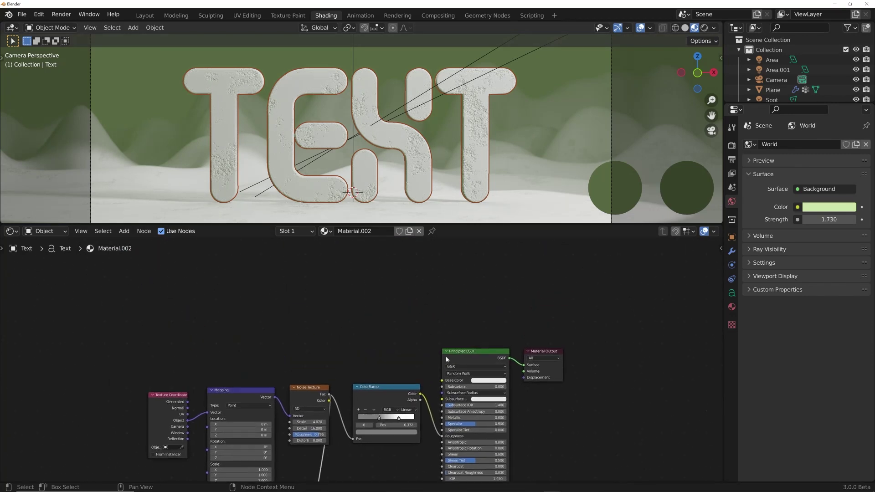
scroll(447, 359, "down", 1)
left_click_drag(463, 355, 467, 281)
scroll(432, 316, "up", 5)
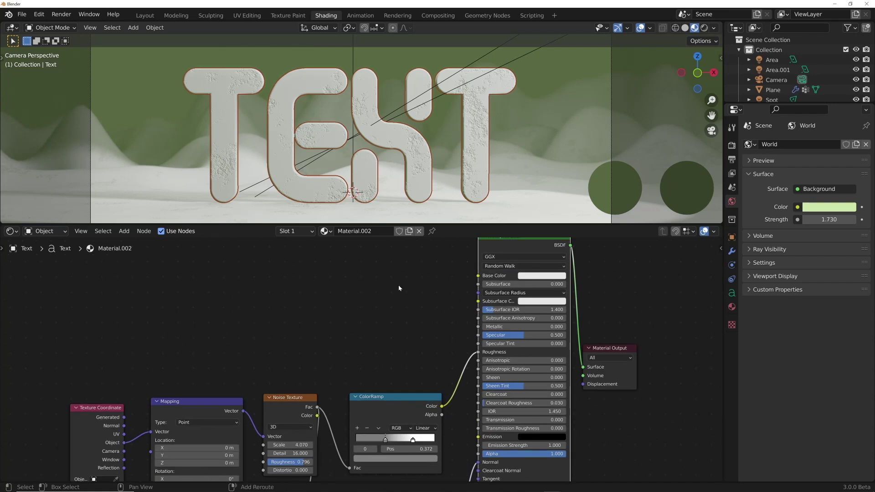
left_click(391, 412)
key("shift+d")
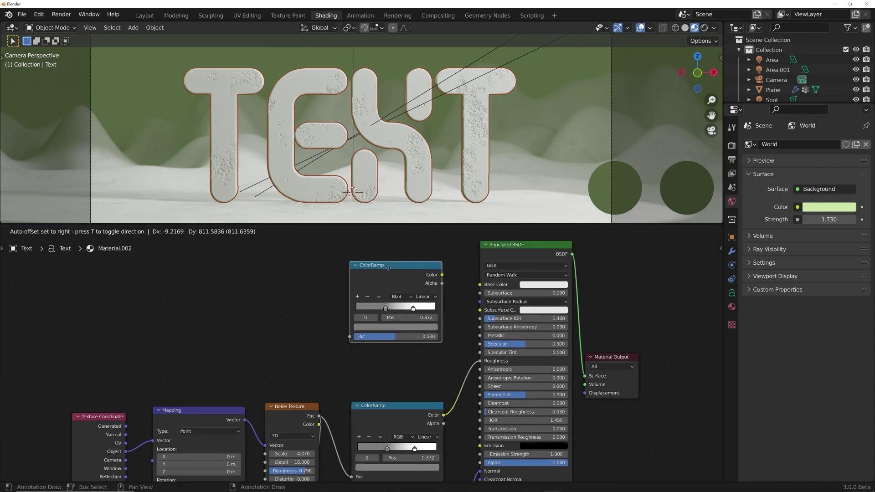
left_click(388, 267)
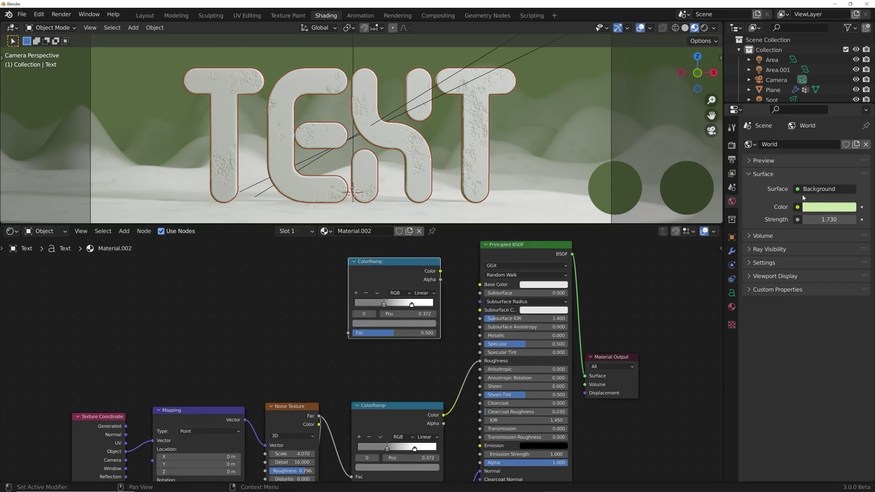
- Copy the World color's hex CCE6AA and paste it as the first stop's color in the duplicated ColorRamp
left_click(823, 208)
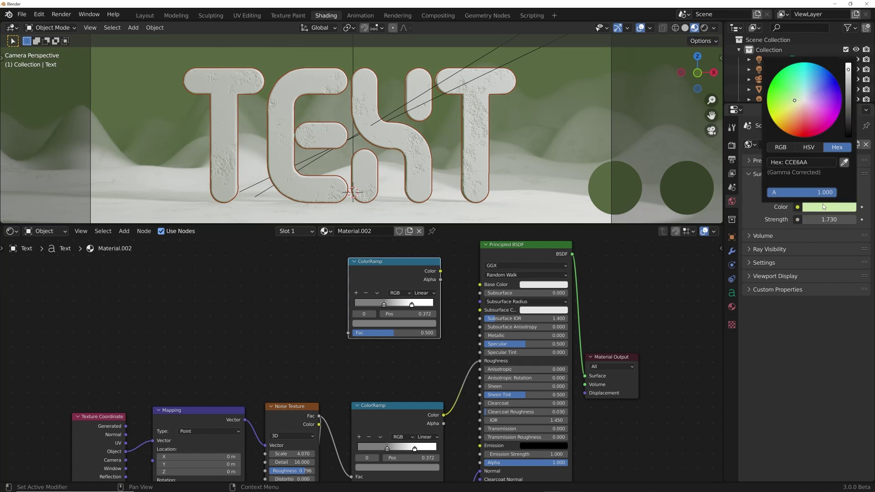
left_click(816, 165)
key("ctrl+c")
left_click(677, 264)
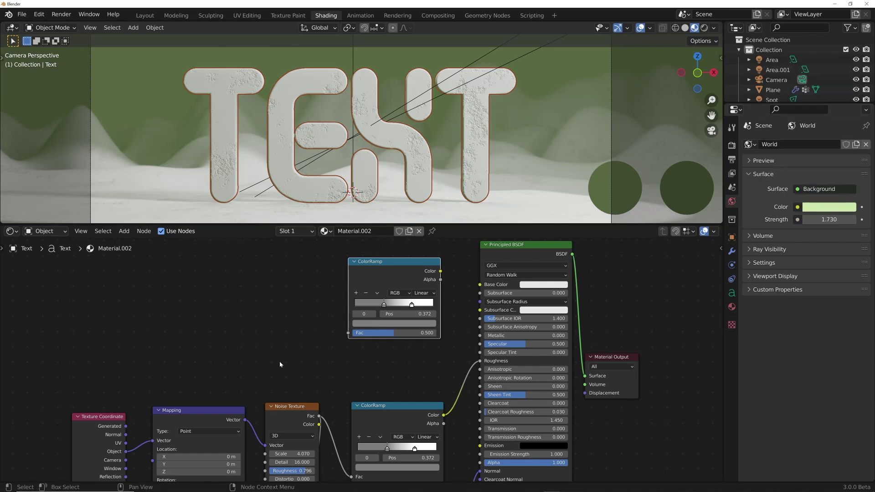
left_click(378, 323)
left_click(395, 290)
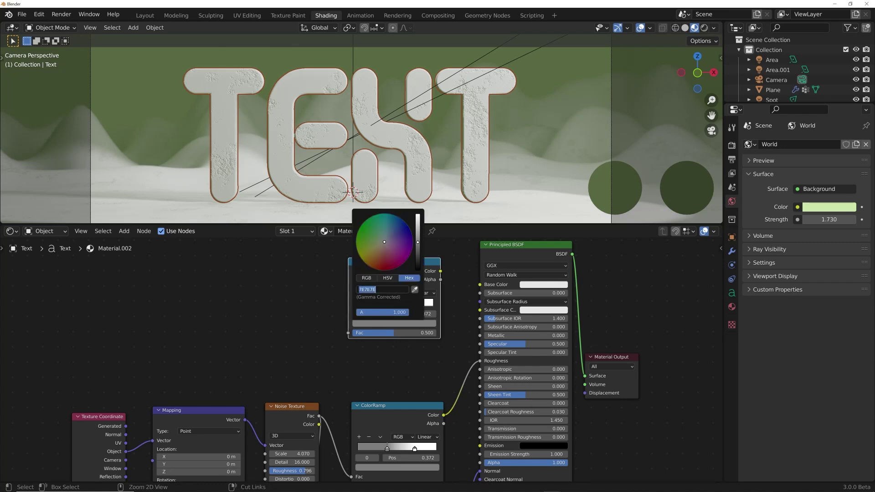
key("ctrl+v")
key("Return")
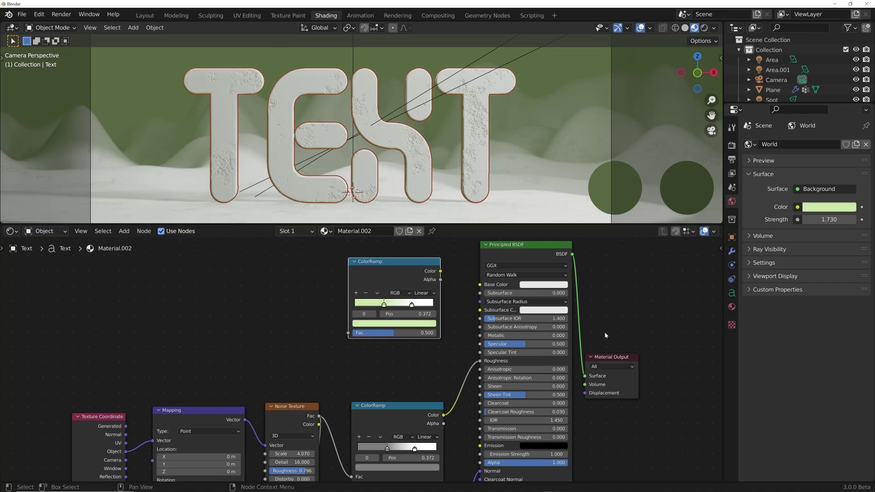
- Move the duplicated ramp's white stop to 0.575 and connect its Color to the Principled BSDF's Base Color
mouse_move(411, 305)
left_mouse_down()
mouse_move(433, 305)
mouse_move(395, 306)
left_mouse_up()
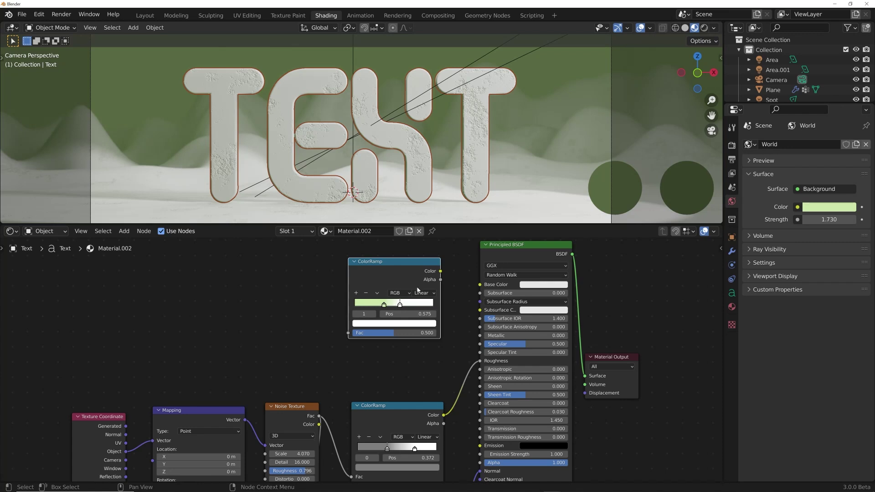
left_click_drag(440, 271, 479, 286)
- Add a Gradient Texture node beside the base color ColorRamp
key("shift+a")
left_click(335, 285)
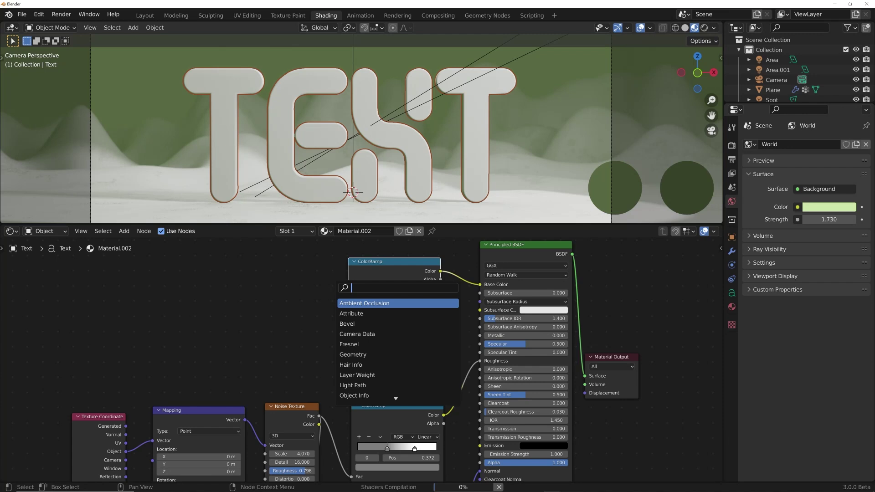
type("grad")
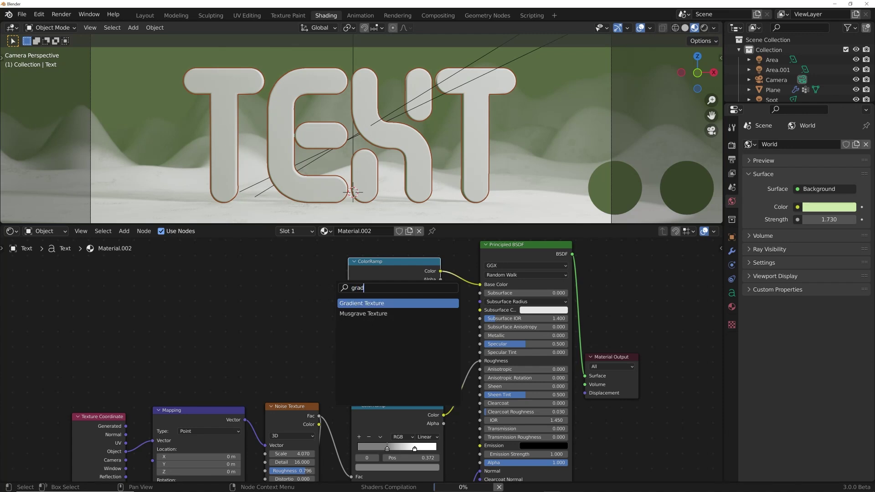
left_click(347, 304)
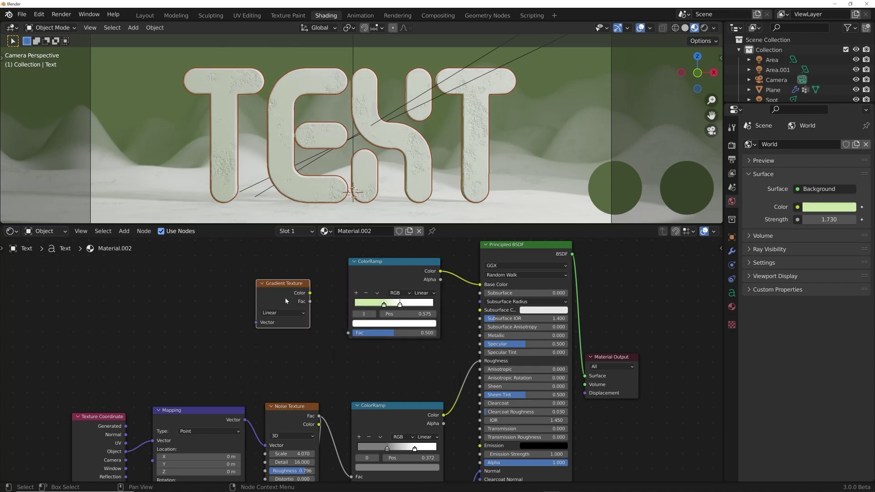
left_click(256, 287)
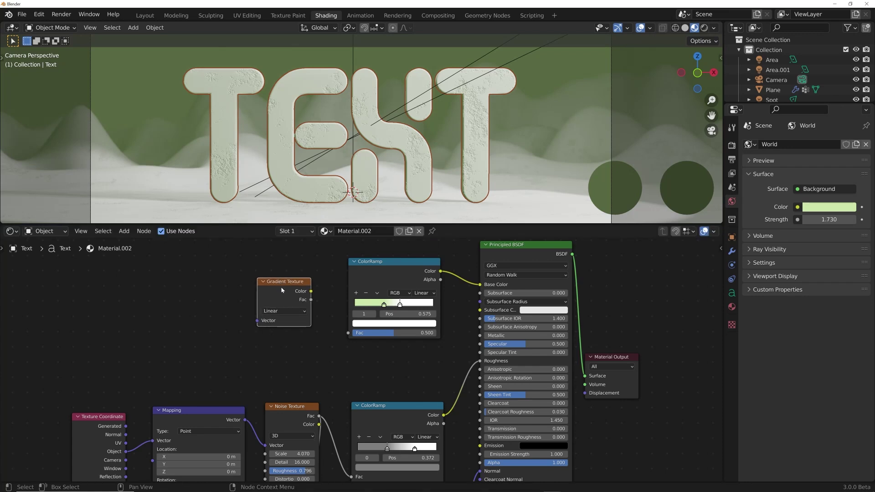
- Add Mapping and Texture Coordinate nodes to the Gradient Texture and move them clear of the noise mapping nodes
key("ctrl+t")
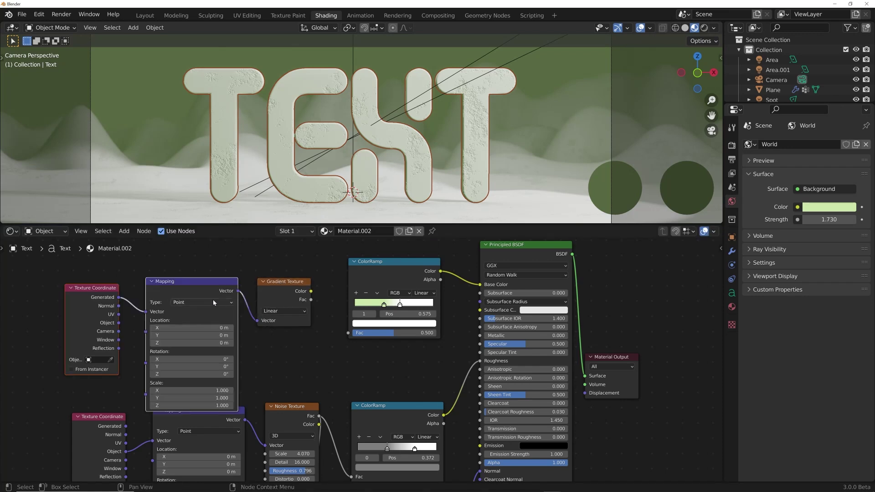
key("g")
left_click(224, 279)
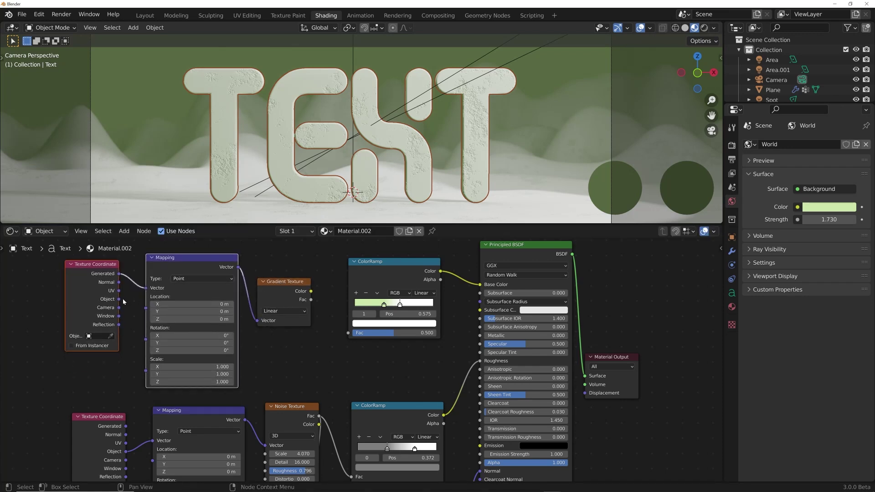
- Feed the new Mapping node with Object coordinates and connect the Gradient Texture's Color to the base color ramp's Fac
left_click_drag(118, 299, 146, 287)
left_click(310, 294)
left_click_drag(351, 338, 353, 336)
- Darken the green first stop of the base color ColorRamp
key("ctrl+v")
left_click(393, 323)
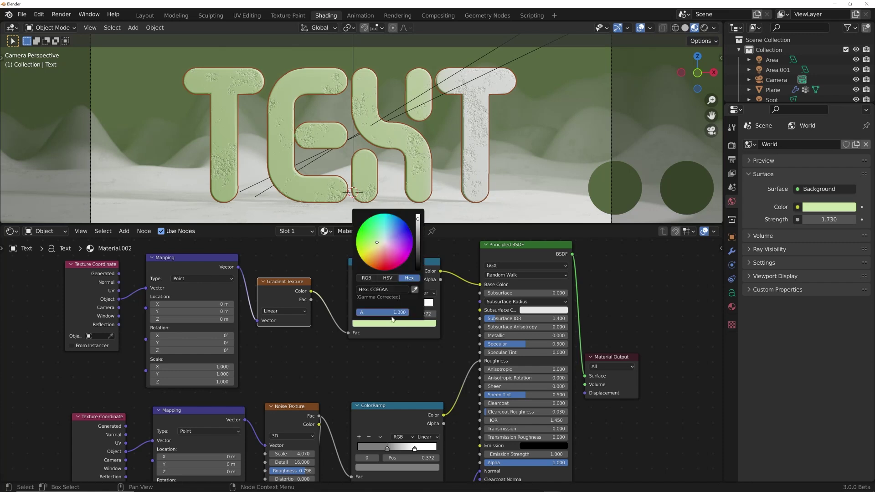
left_click_drag(419, 220, 419, 231)
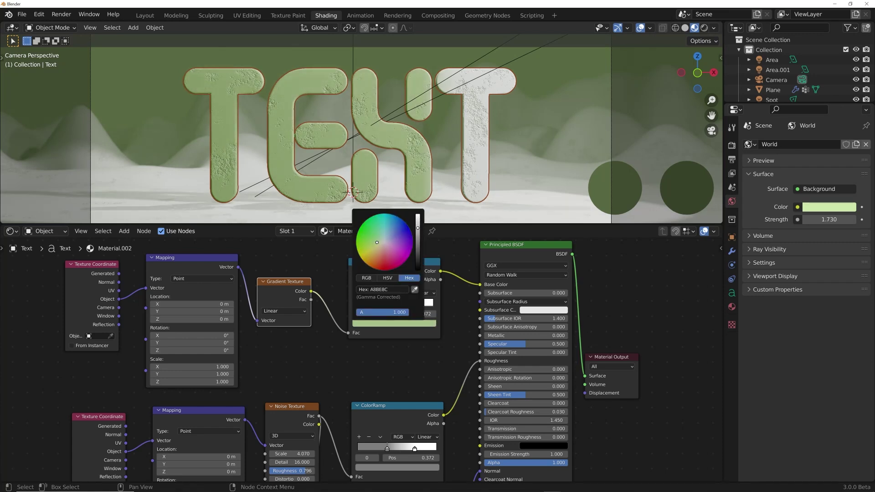
- Set the gradient's Mapping node to 90° Z rotation and shift its X location to about 0.57 m
left_click_drag(206, 351, 218, 351)
left_click(206, 351)
type("90")
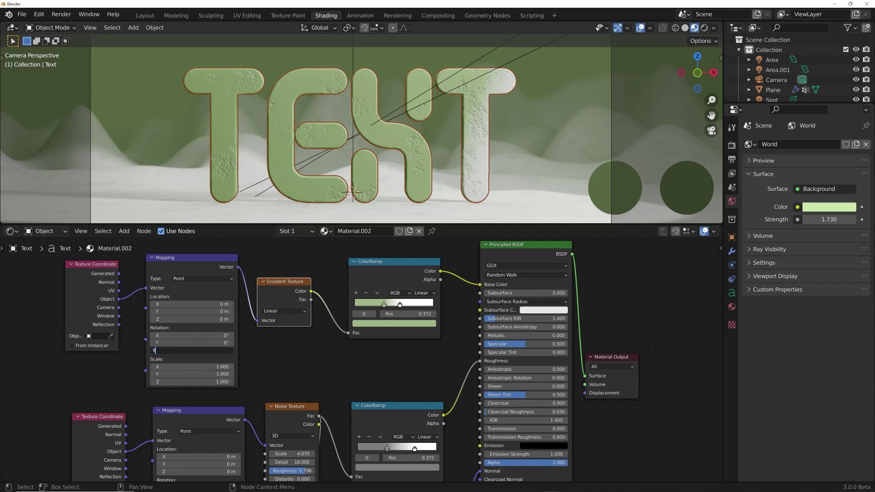
key("Return")
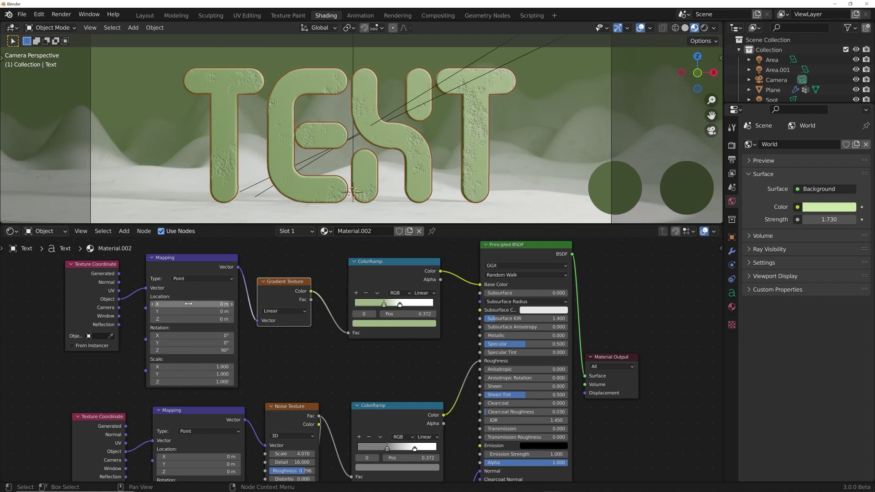
left_click_drag(192, 304, 217, 304, "shift")
- Hide the viewport gizmos and overlays, and preview the mountains and text in rendered shading
left_click(170, 129)
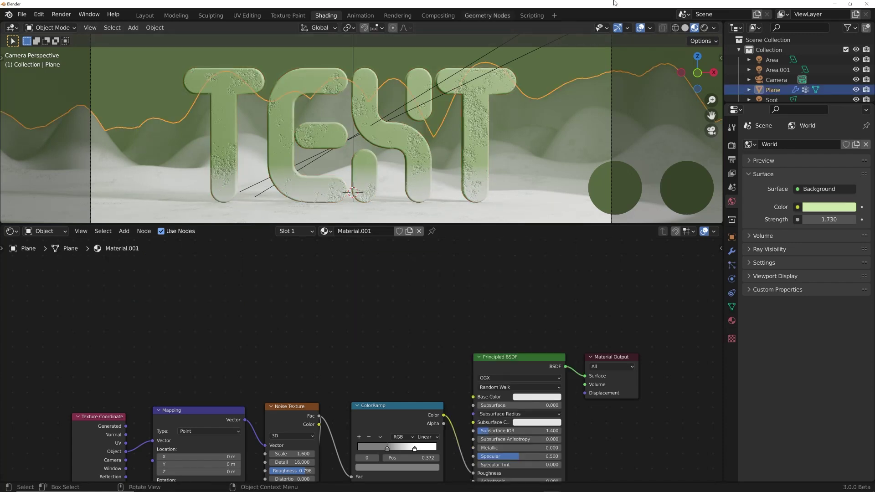
left_click(617, 27)
left_click(640, 28)
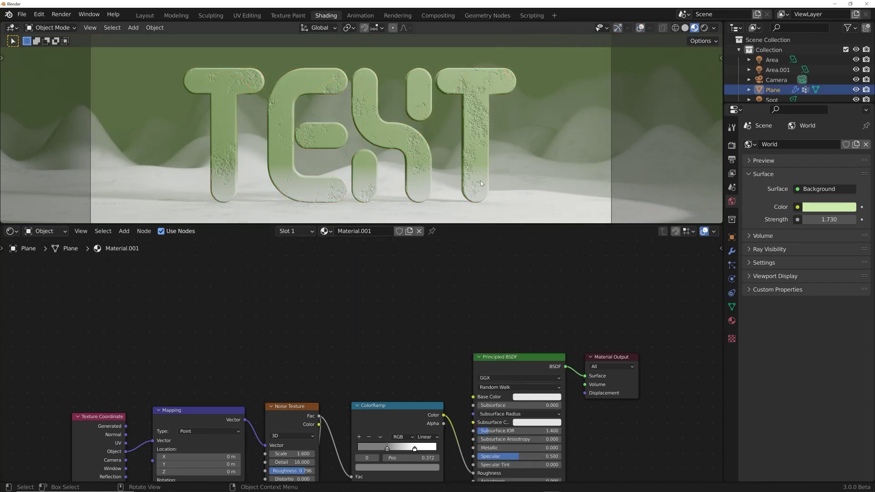
scroll(495, 208, "down", 2)
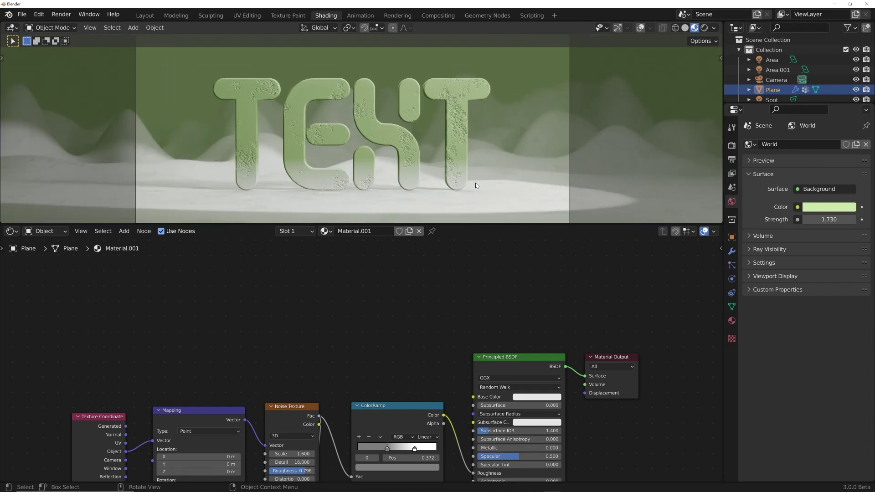
left_click(705, 28)
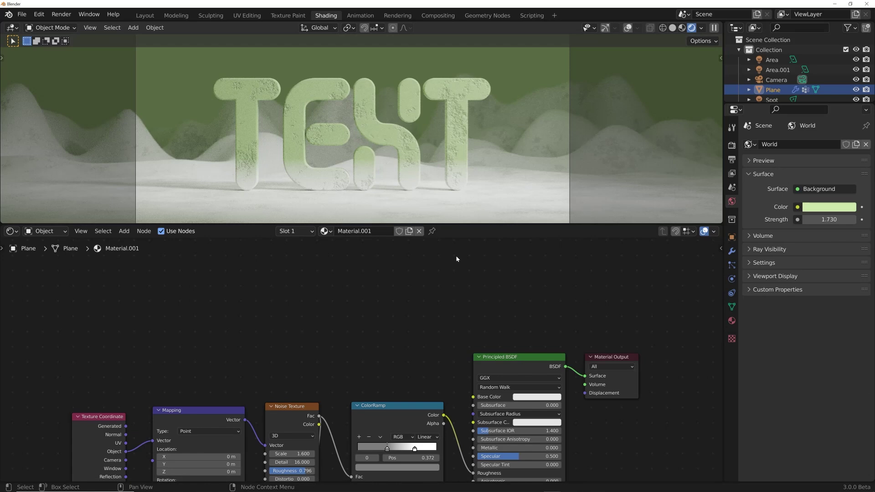
- Return to material preview and move the green stop of the text's base color ramp to position 0.358
left_click(682, 27)
middle_click_drag(297, 379, 328, 317)
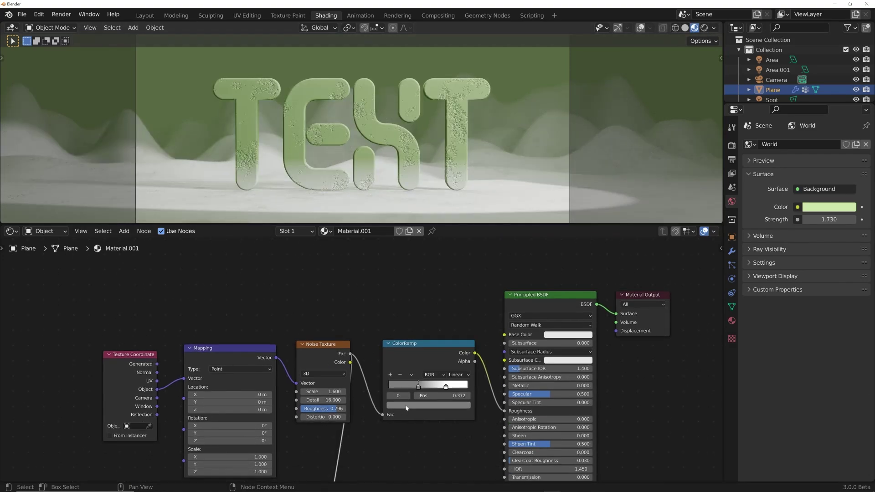
left_click(367, 110)
middle_click_drag(387, 301, 363, 352)
mouse_move(406, 295)
left_mouse_down()
mouse_move(428, 295)
mouse_move(391, 295)
left_mouse_up()
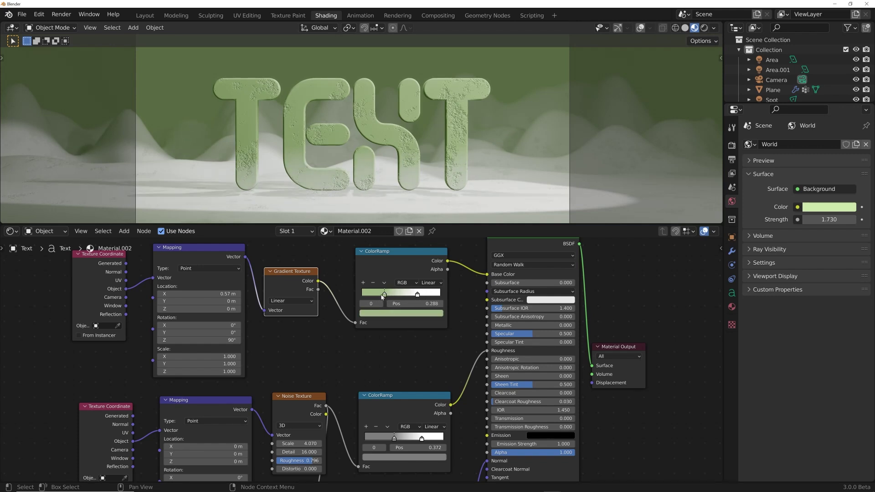
- Mute the green stop of the text's base color ramp and check the scene in rendered shading
left_click(704, 28)
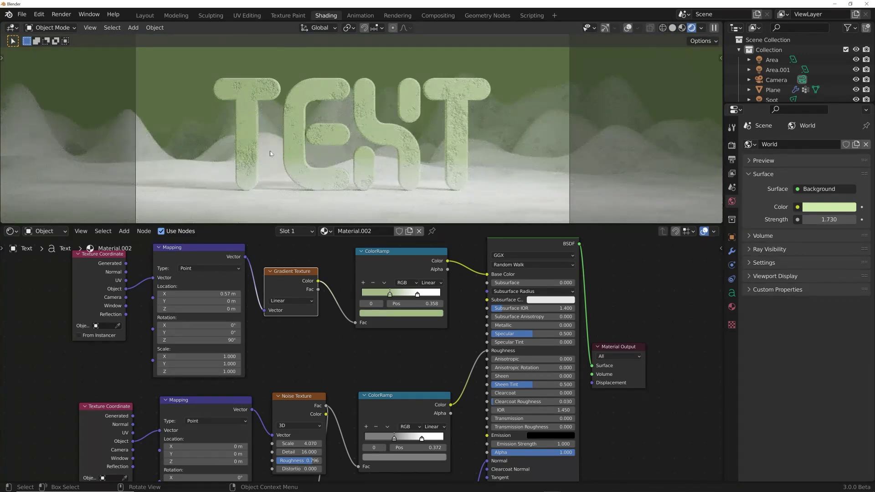
left_click(390, 313)
left_click(426, 226)
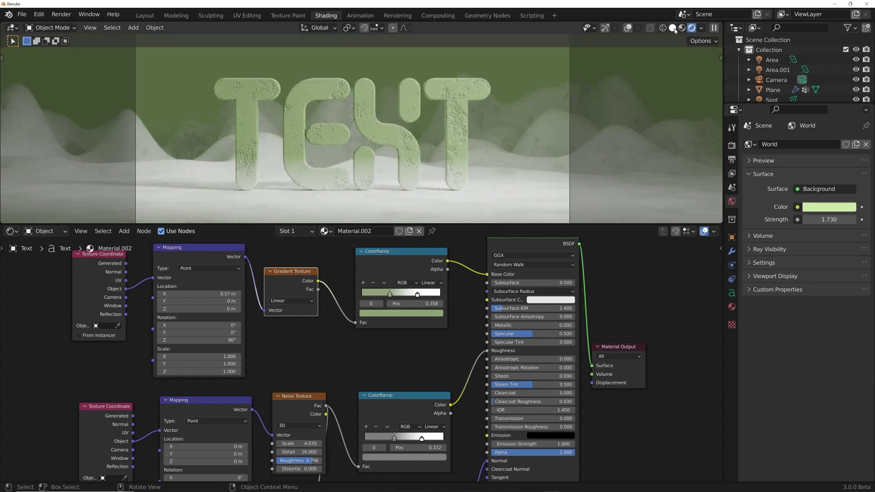
left_click(672, 28)
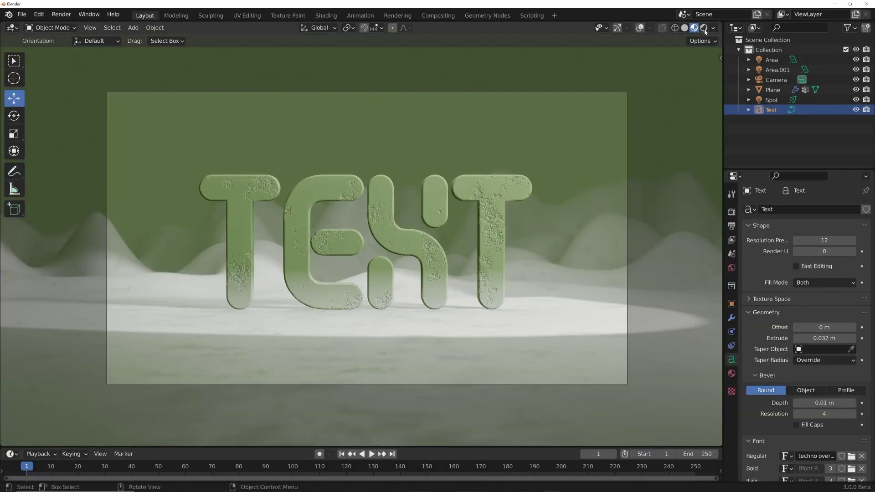
left_click(704, 28)
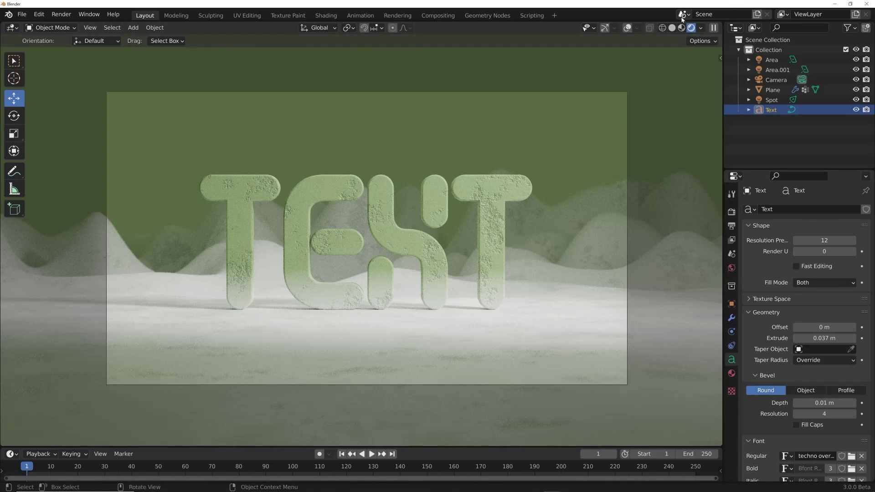
left_click(674, 28)
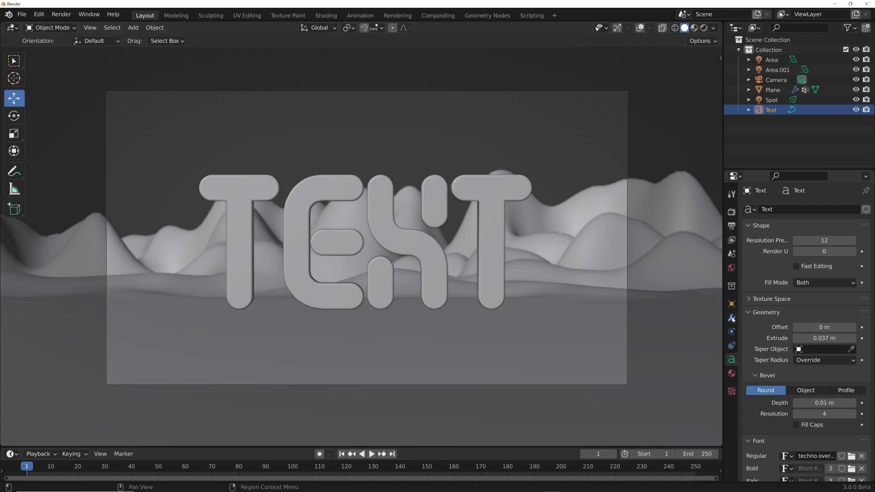
left_click(776, 80)
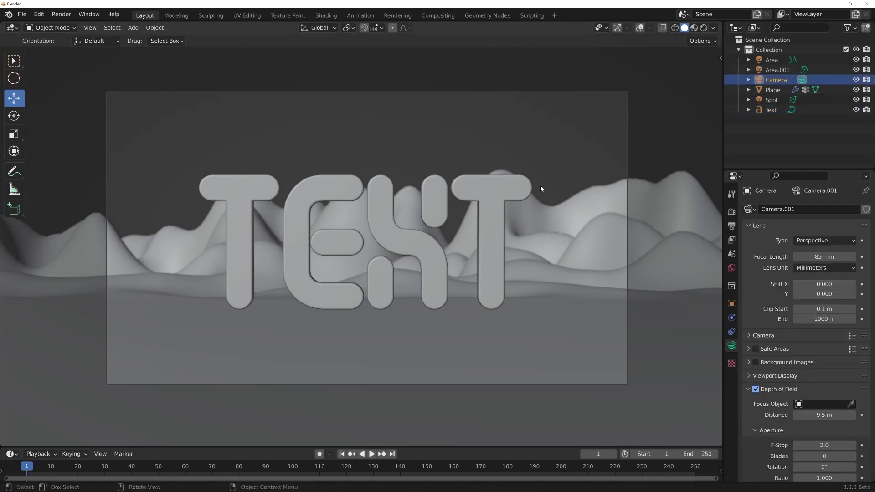
key("g")
key("z")
key("z")
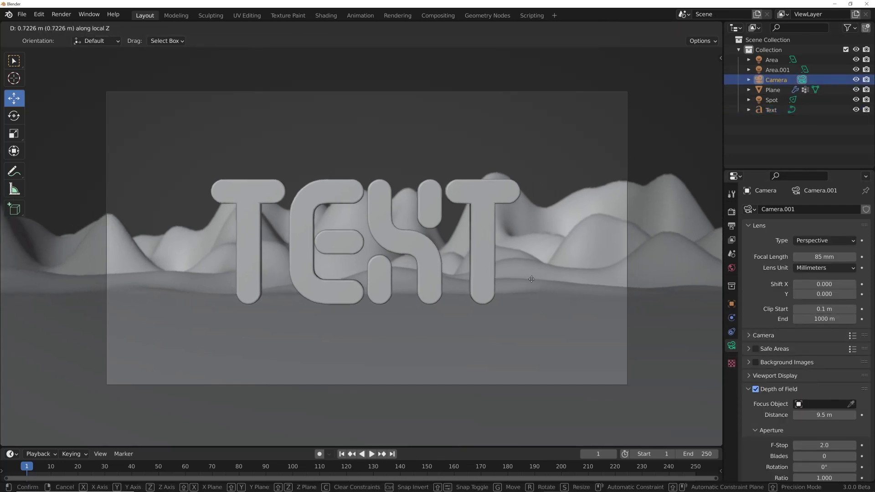
left_click(528, 192)
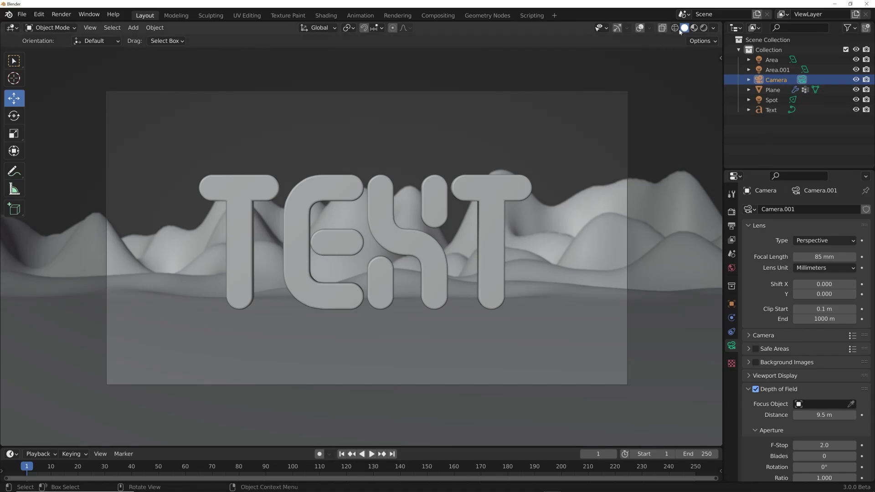
- Rotate the text object to about -32.3° around Z and preview it in rendered shading
left_click(703, 28)
left_click(771, 110)
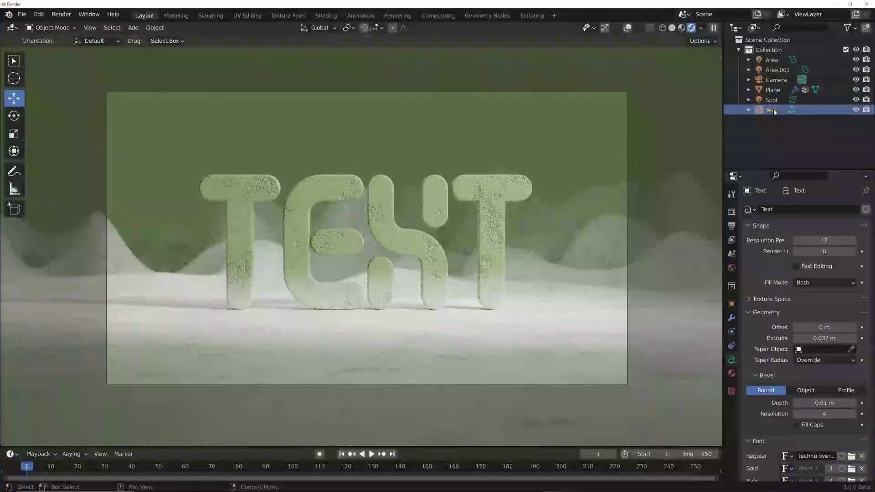
left_click(731, 304)
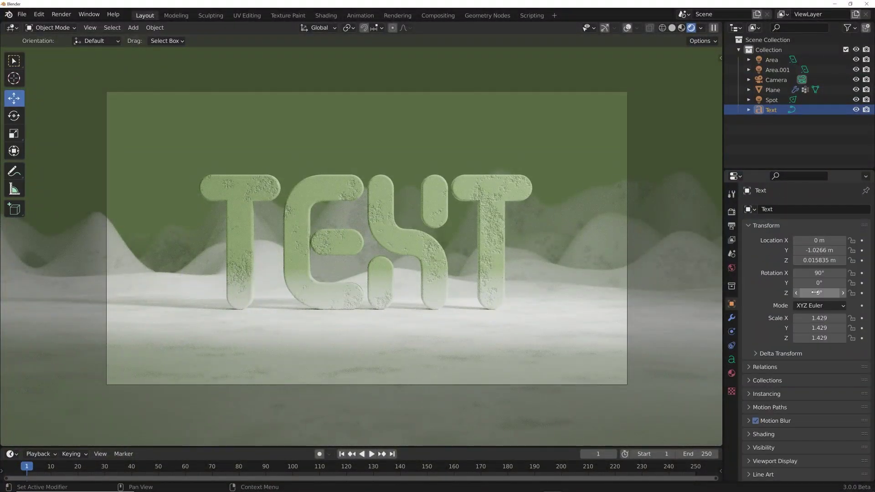
mouse_move(815, 293)
left_mouse_down()
mouse_move(834, 293)
mouse_move(802, 292)
left_mouse_up()
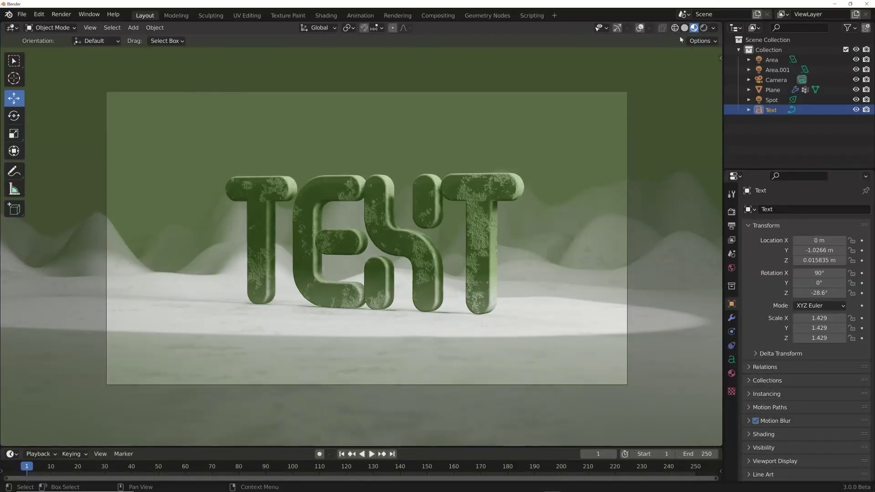
mouse_move(813, 293)
left_mouse_down()
mouse_move(862, 292)
mouse_move(789, 293)
left_mouse_up()
left_click(704, 31)
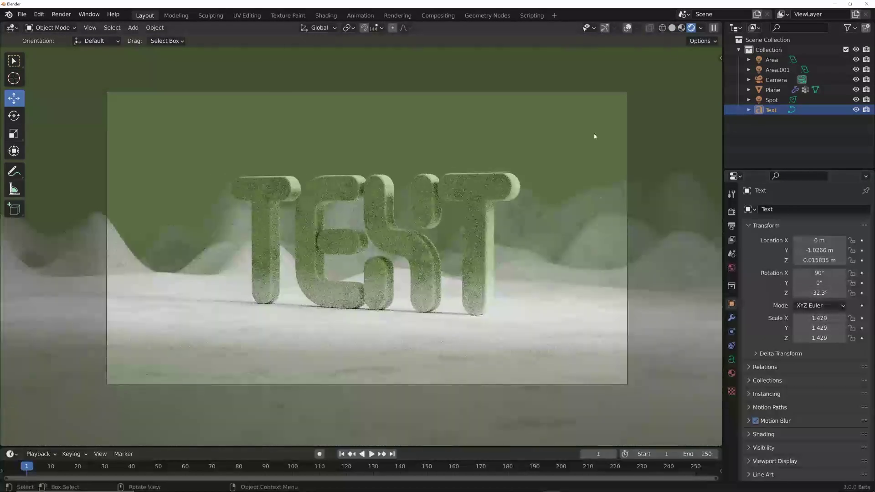
- Switch the viewport to solid shading and reset the text object's Z rotation to 0°
left_click(672, 28)
left_click(820, 293)
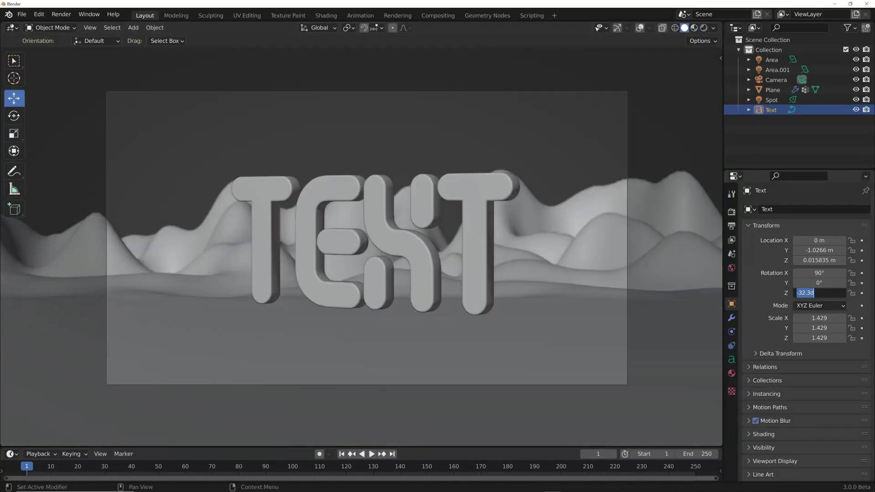
type("0")
key("Return")
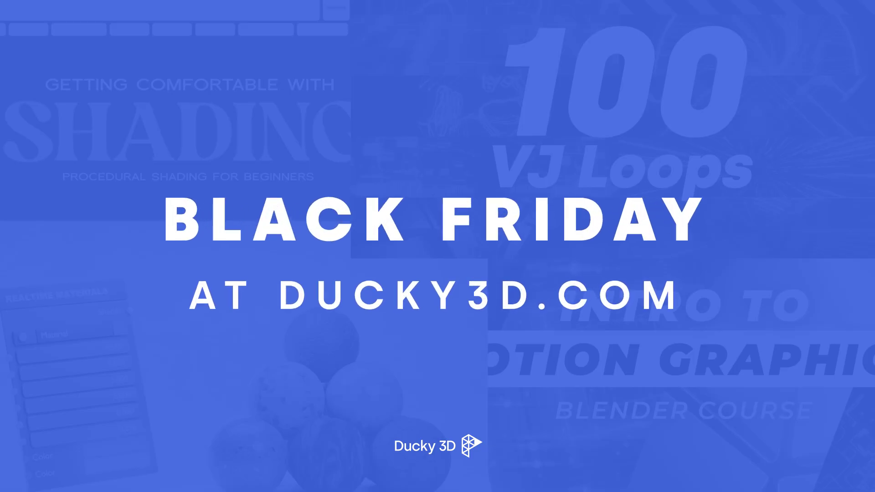